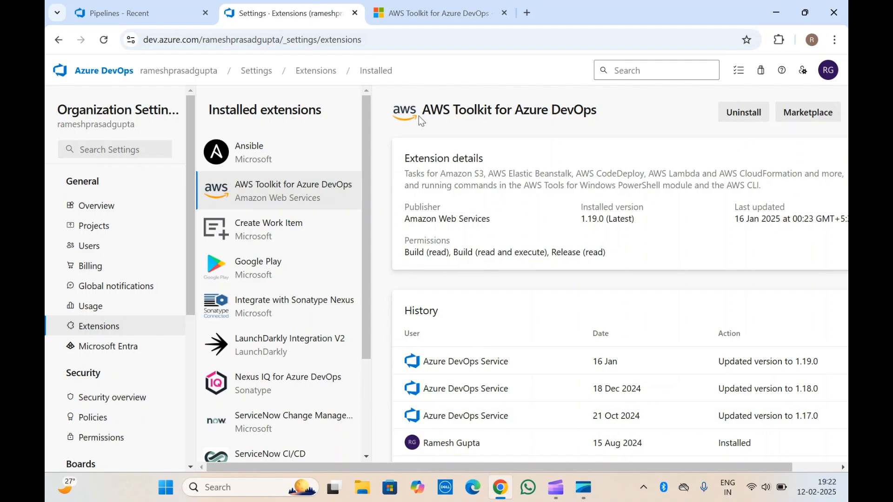
# Step: Look over the AWS Toolkit for Azure DevOps marketplace page and the project's pipelines, then return to the organization's extension settings
pyautogui.click(433, 13)
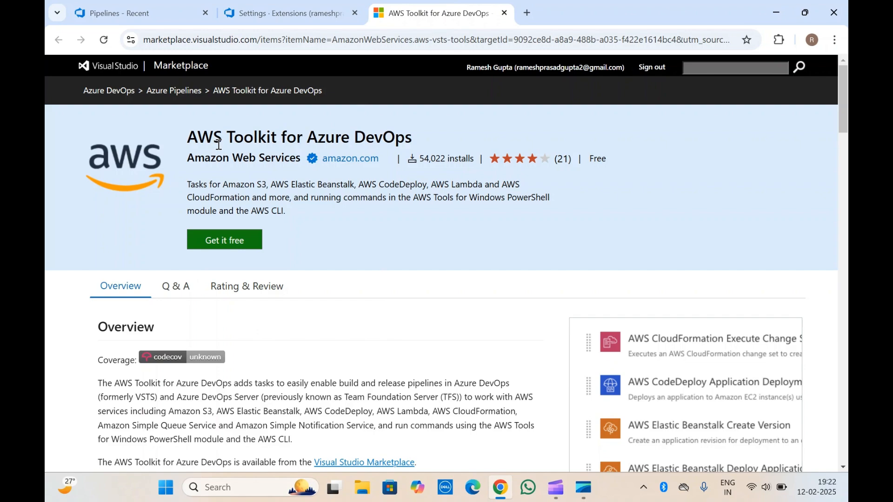
pyautogui.scroll(-2, 219, 145)
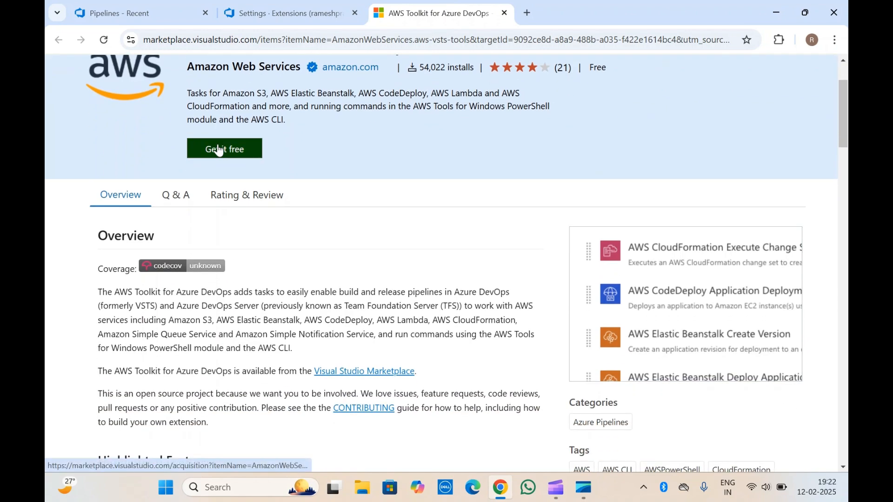
pyautogui.scroll(2, 218, 148)
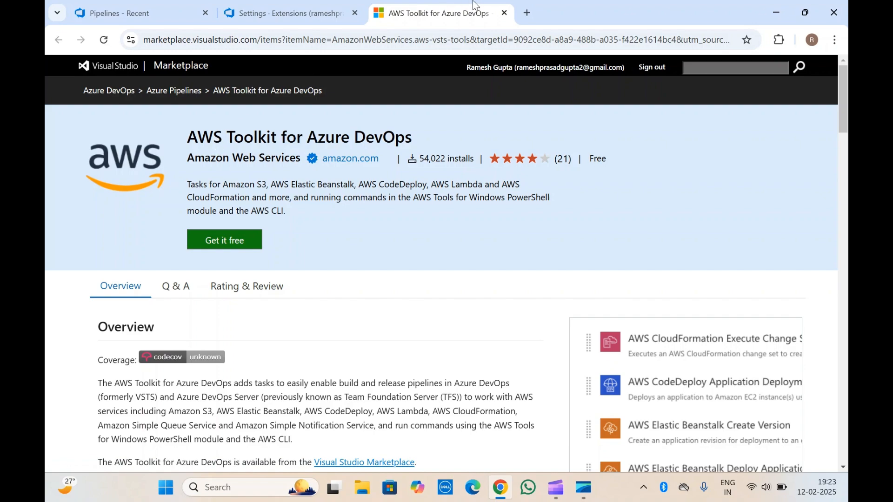
pyautogui.click(326, 9)
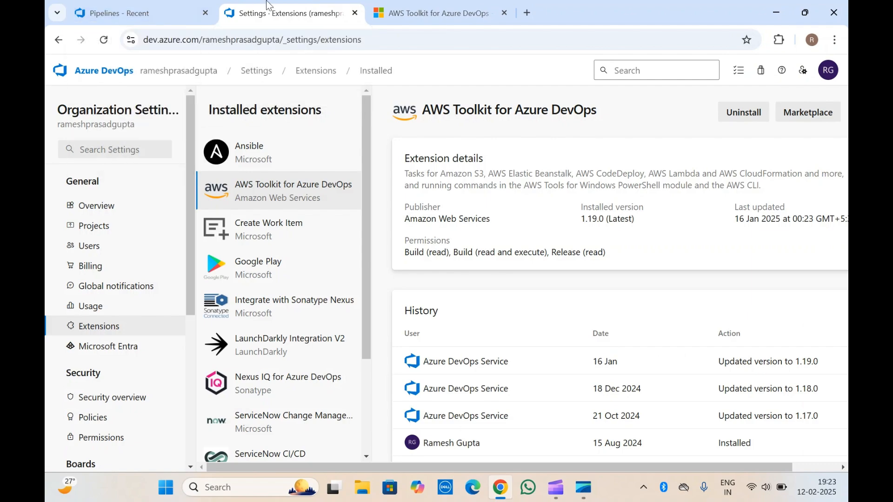
pyautogui.click(142, 3)
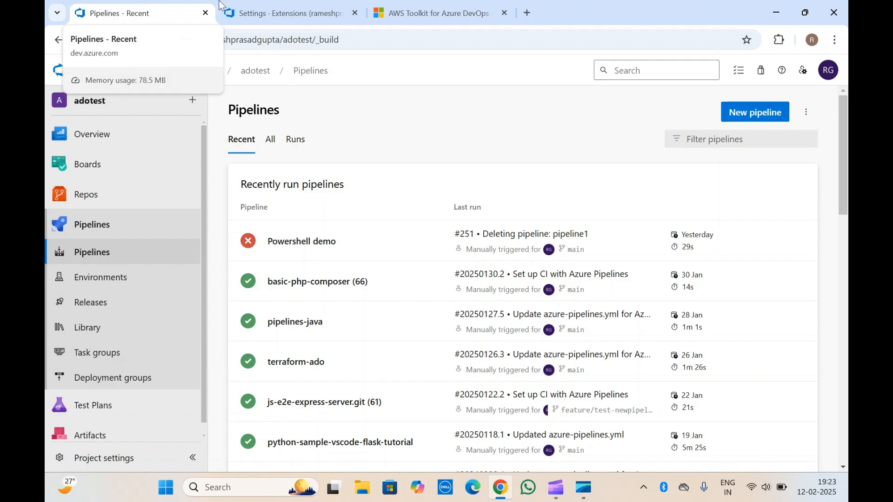
pyautogui.click(280, 6)
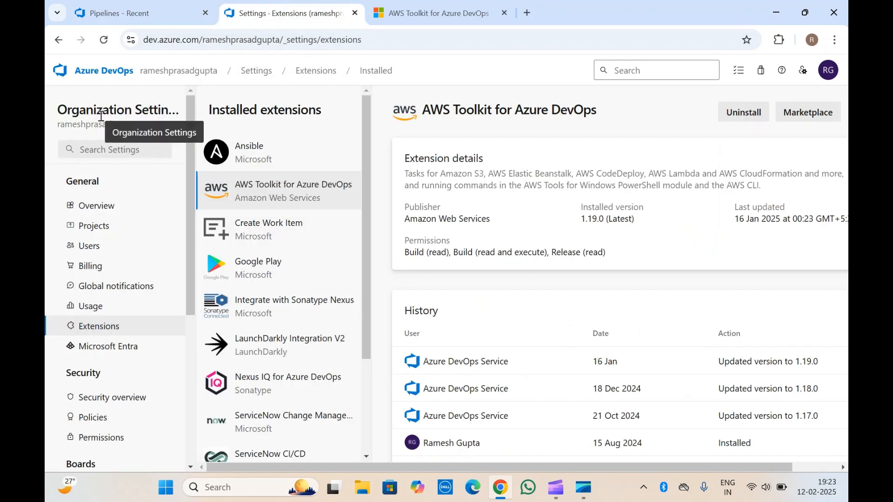
# Step: Browse the organization's installed extensions and open the details of AWS Toolkit for Azure DevOps
pyautogui.click(105, 335)
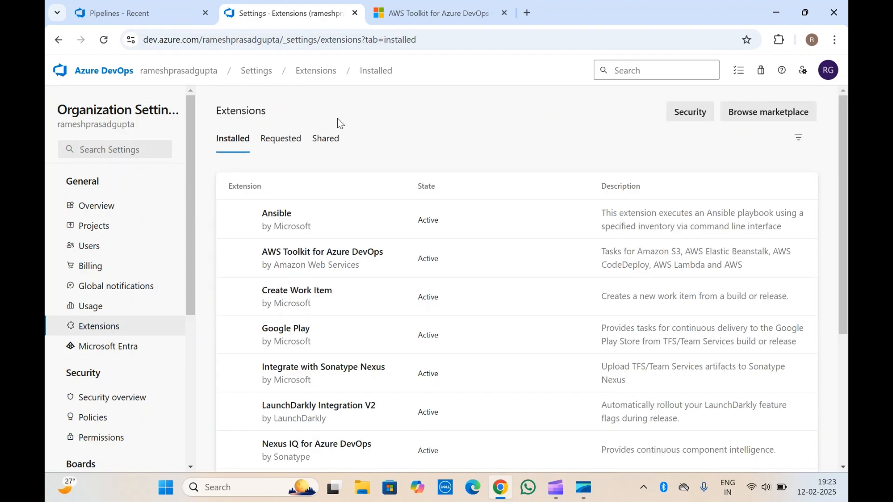
pyautogui.scroll(-4, 329, 319)
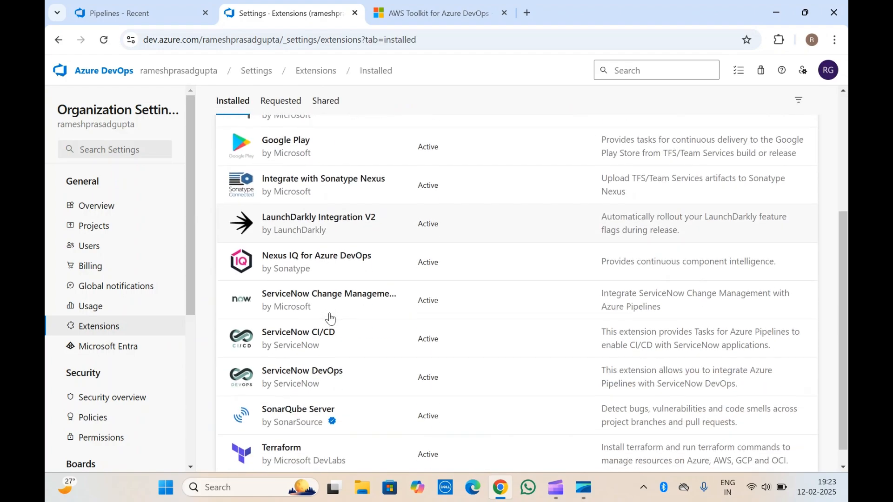
pyautogui.scroll(2, 333, 199)
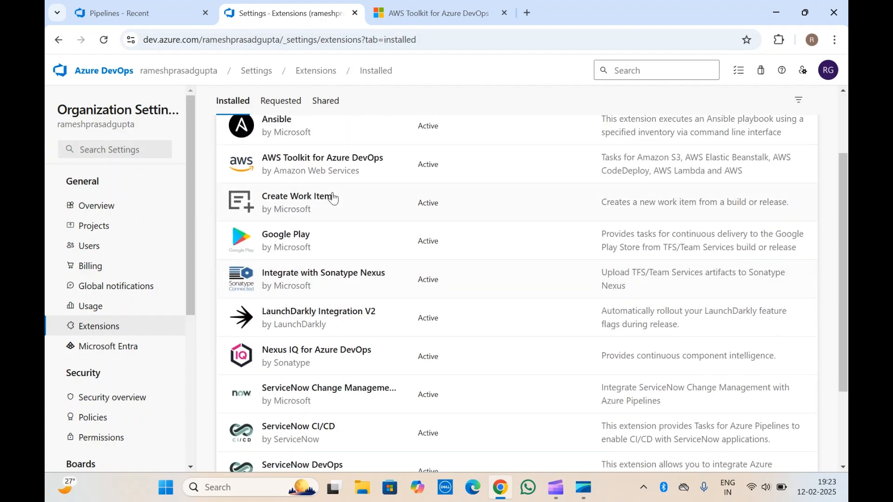
pyautogui.scroll(1, 333, 198)
pyautogui.click(314, 224)
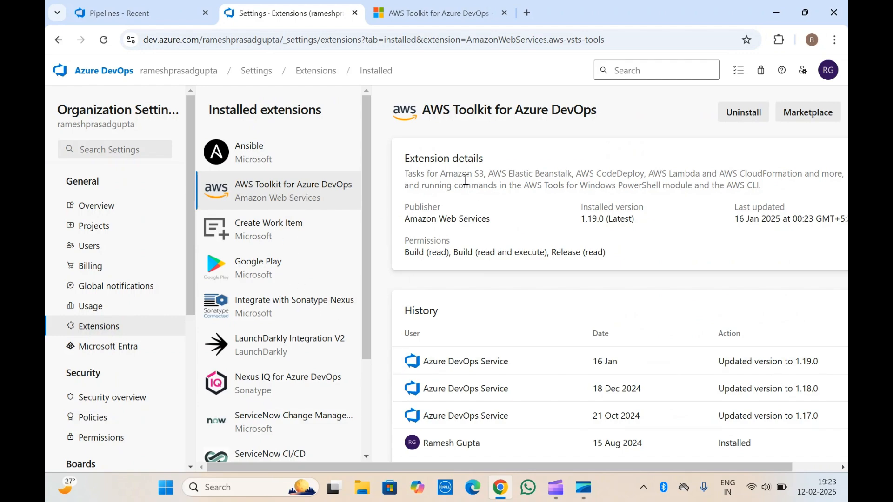
# Step: Open the extension's marketplace page, close the duplicate page, and examine its highlighted features and AWS credentials handling
pyautogui.click(814, 114)
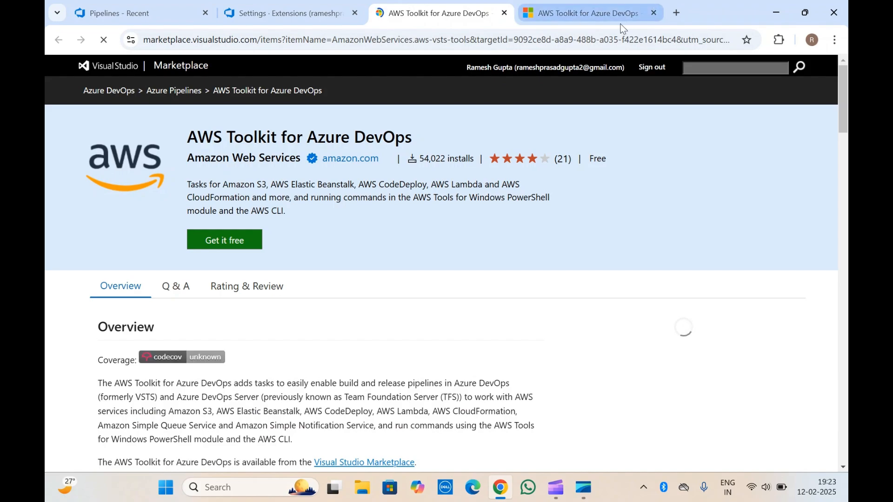
pyautogui.click(653, 13)
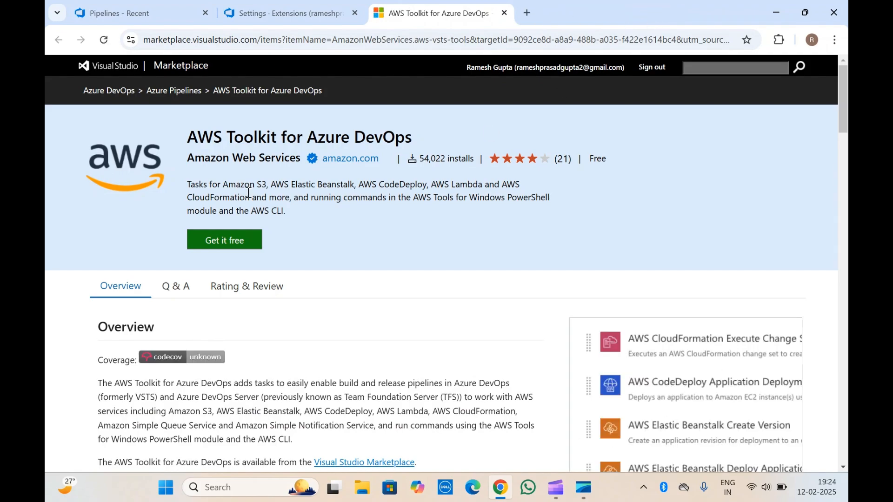
pyautogui.scroll(-3, 225, 243)
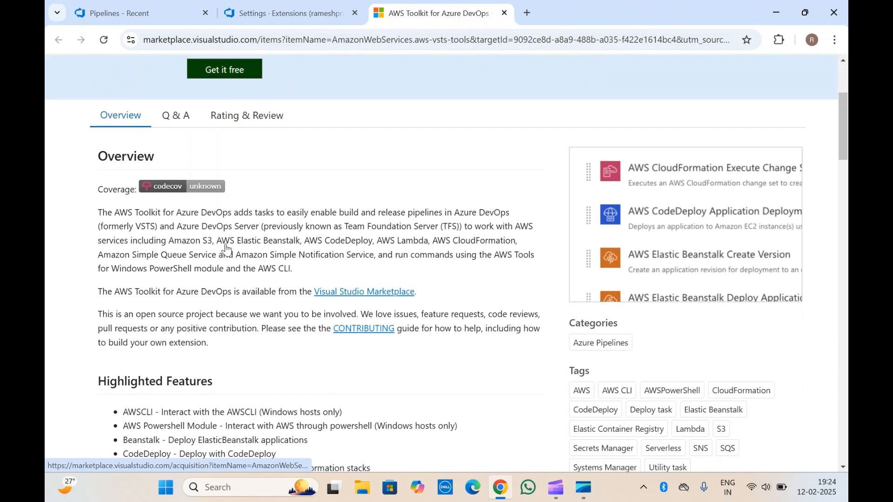
pyautogui.scroll(-5, 227, 250)
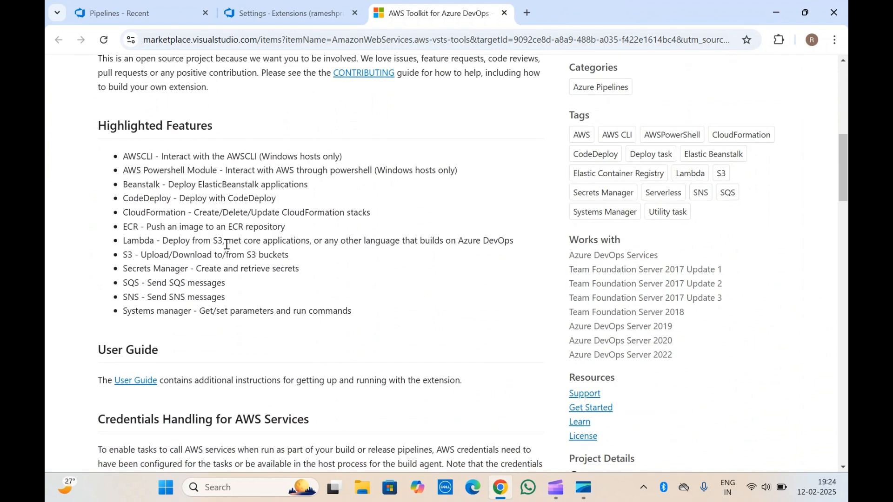
pyautogui.moveTo(123, 157); pyautogui.dragTo(373, 330)
pyautogui.click(372, 329)
pyautogui.tripleClick(131, 157)
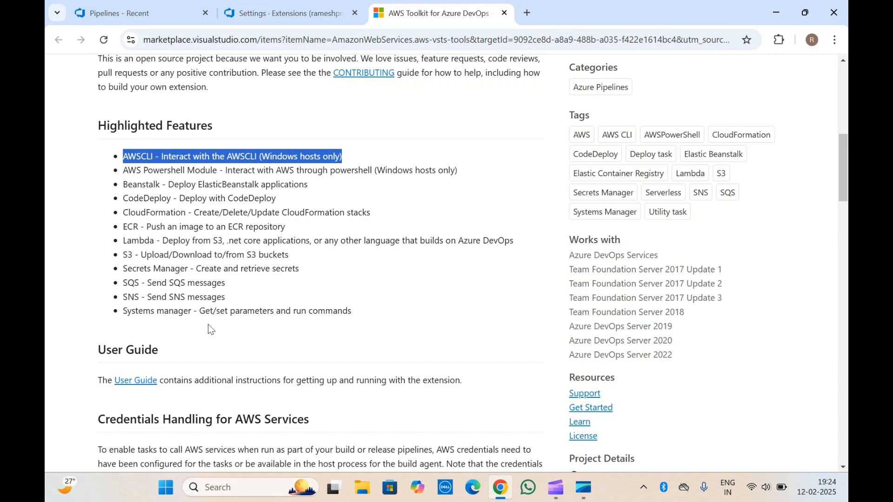
pyautogui.moveTo(123, 154); pyautogui.dragTo(350, 310)
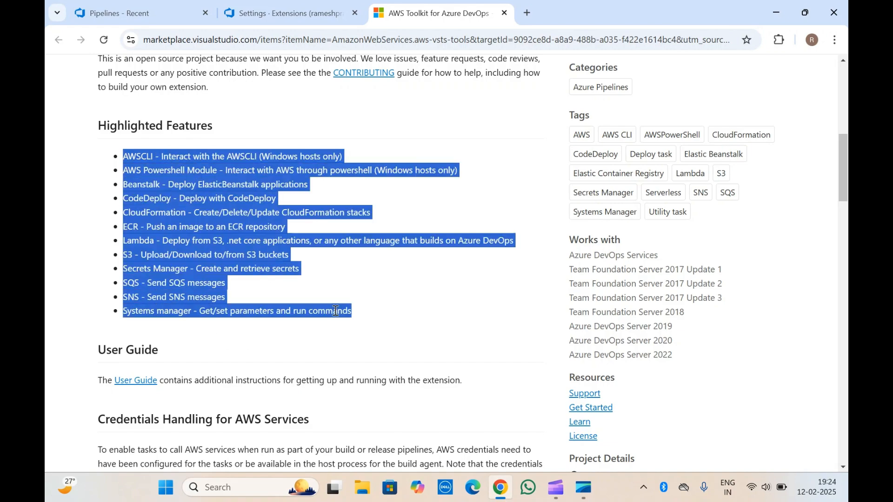
pyautogui.click(349, 309)
pyautogui.scroll(-15, 349, 308)
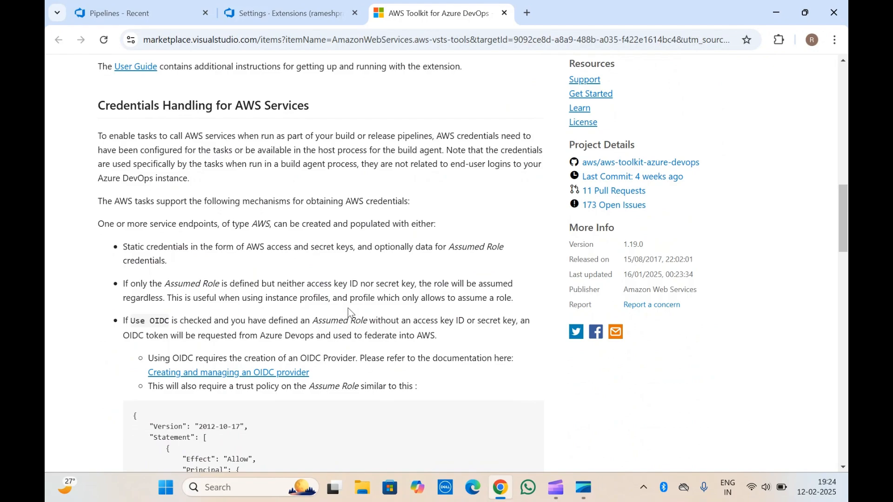
pyautogui.scroll(-10, 350, 313)
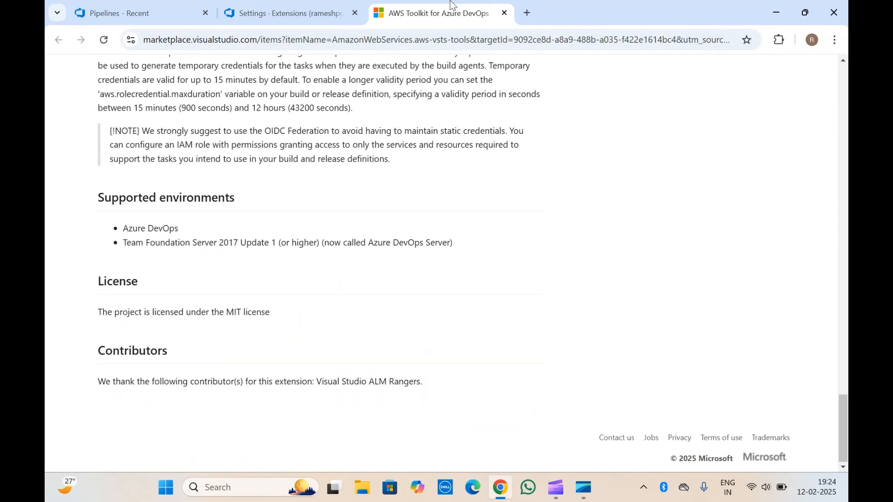
# Step: Return to the organization settings and check the AWS Toolkit for Azure DevOps entry among the installed extensions
pyautogui.click(329, 6)
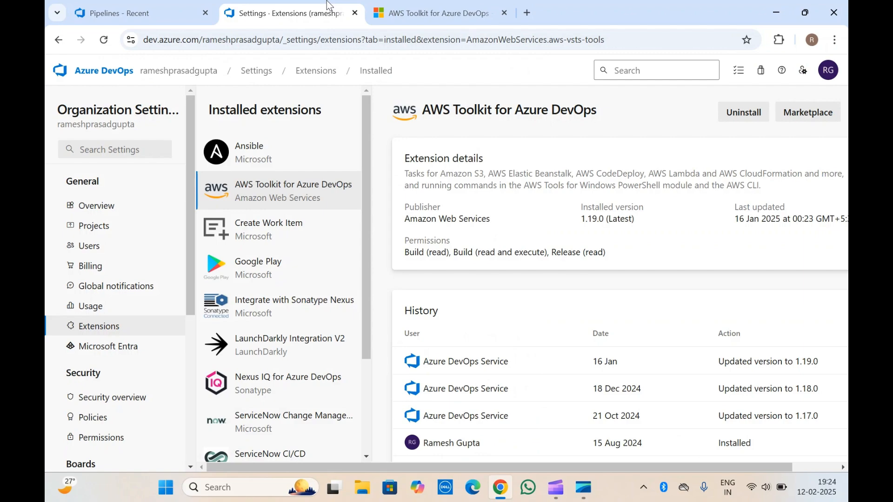
pyautogui.click(453, 6)
pyautogui.click(321, 5)
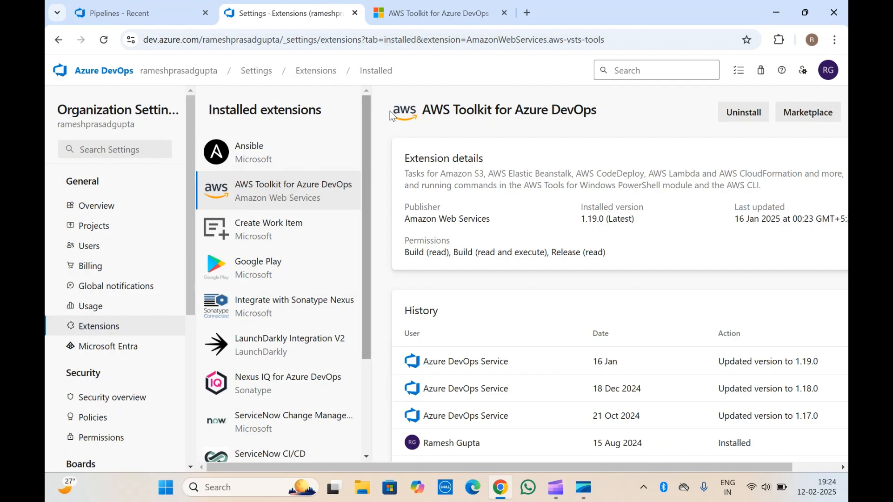
pyautogui.tripleClick(494, 113)
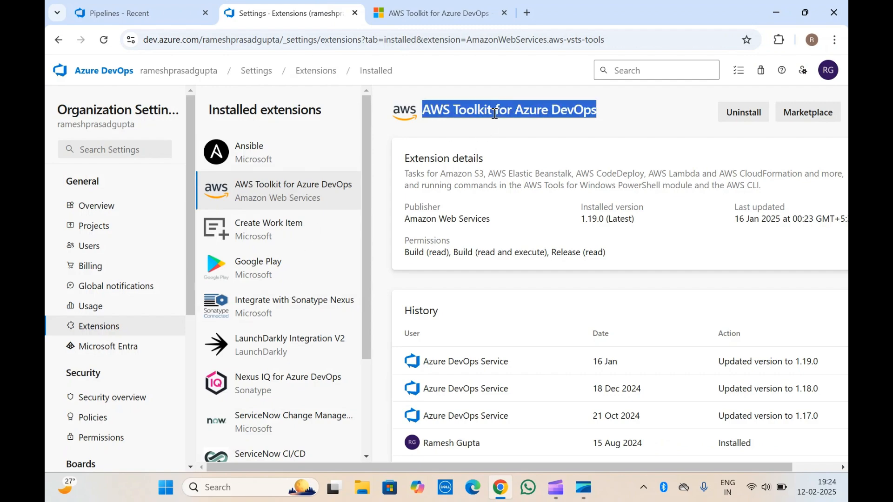
pyautogui.click(494, 113)
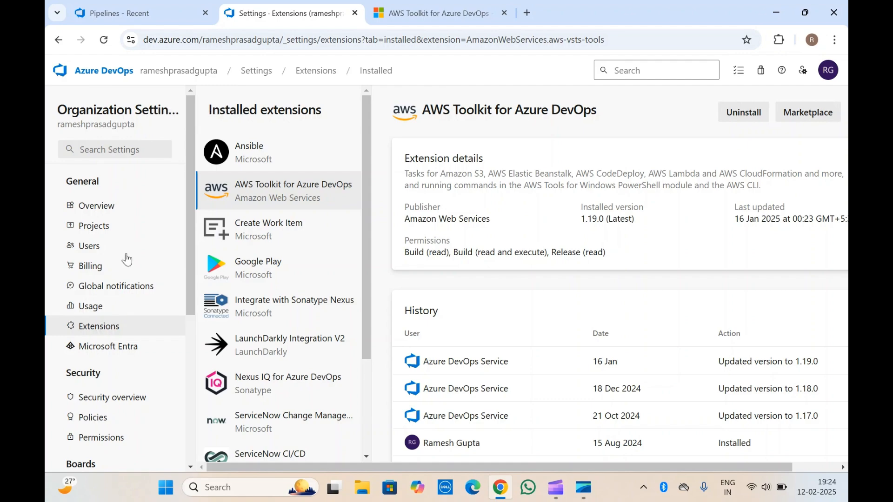
# Step: Create a new pipeline in the adotest project from the Azure Repos Git repository terraform-ado, using the Starter pipeline template
pyautogui.click(134, 14)
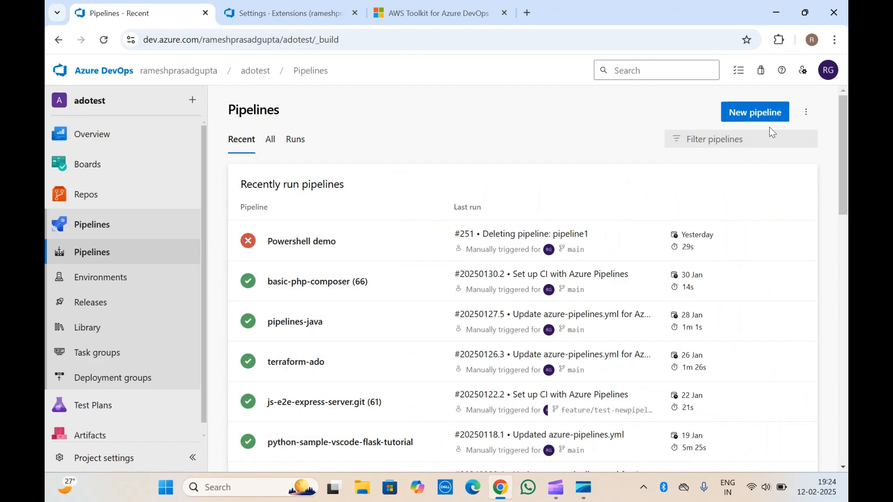
pyautogui.click(749, 122)
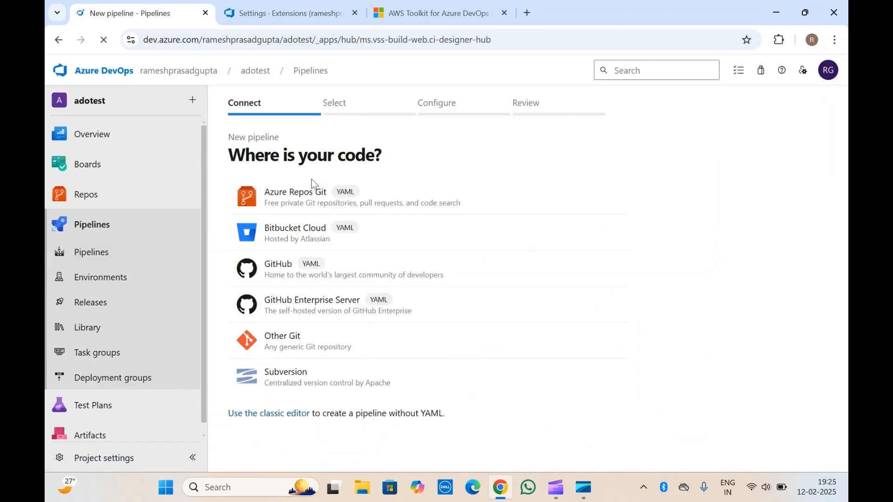
pyautogui.click(303, 208)
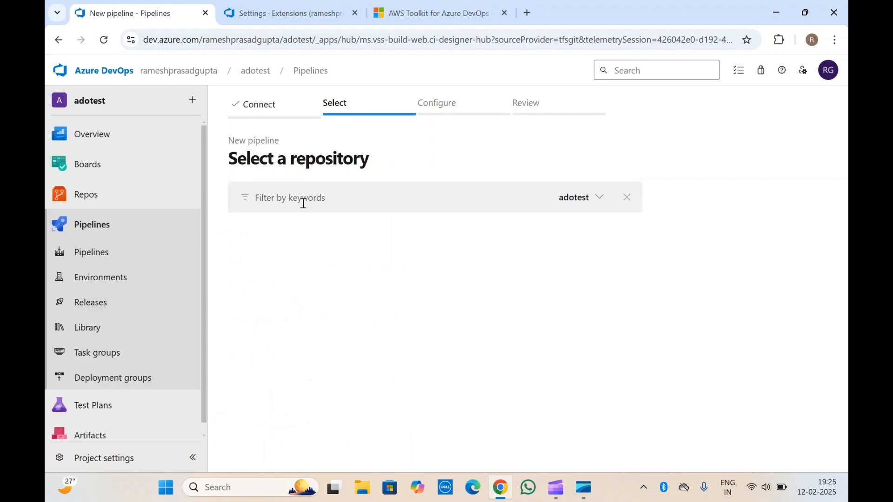
pyautogui.scroll(-7, 311, 383)
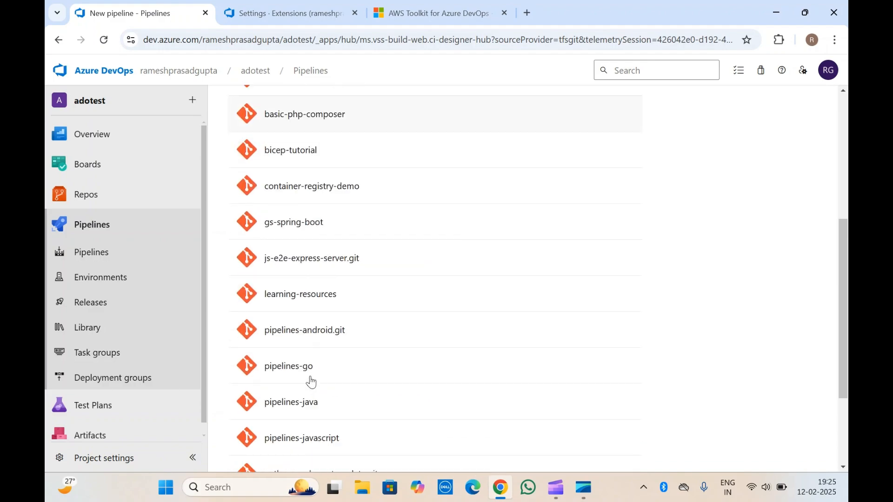
pyautogui.scroll(-2, 314, 344)
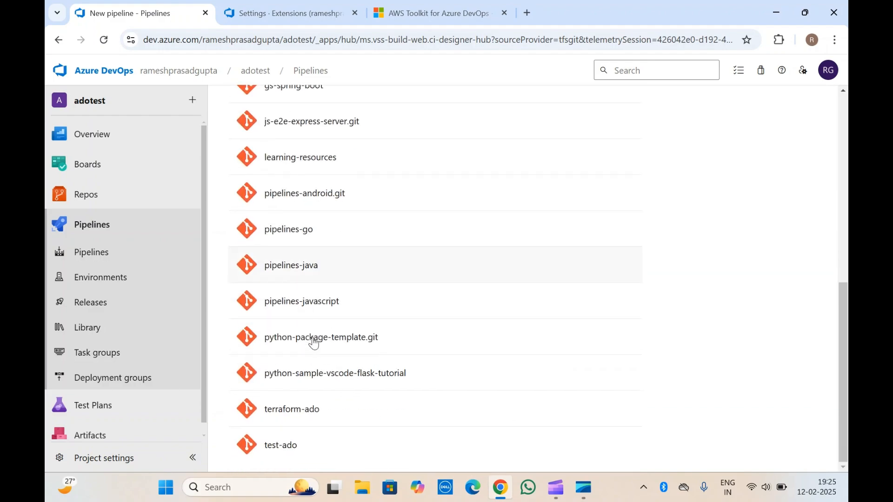
pyautogui.click(300, 411)
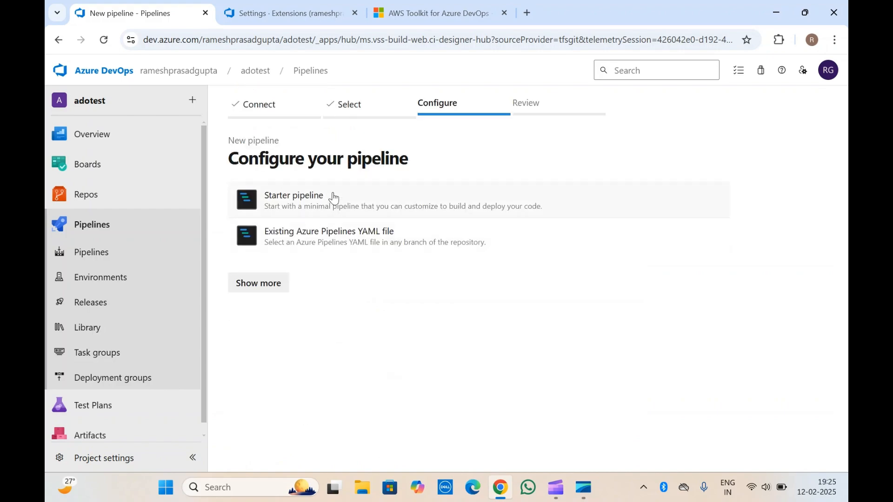
pyautogui.click(333, 198)
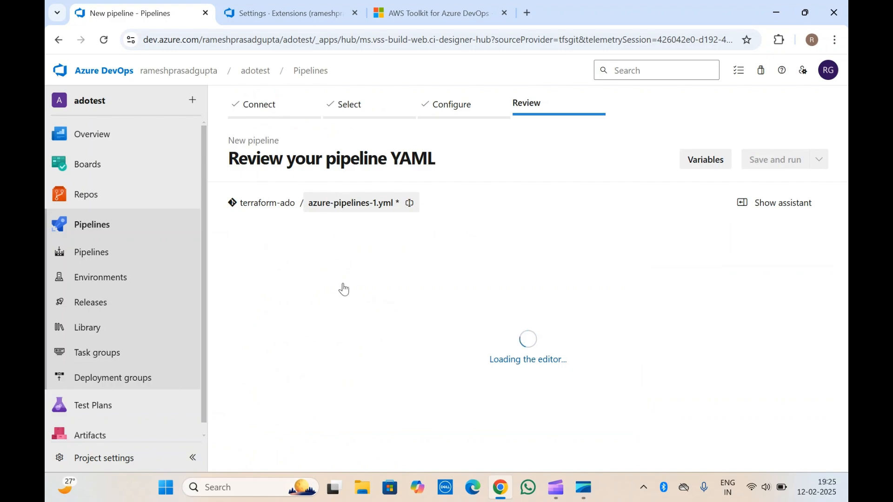
# Step: Delete the multi-line script step from the starter pipeline YAML
pyautogui.scroll(-2, 357, 371)
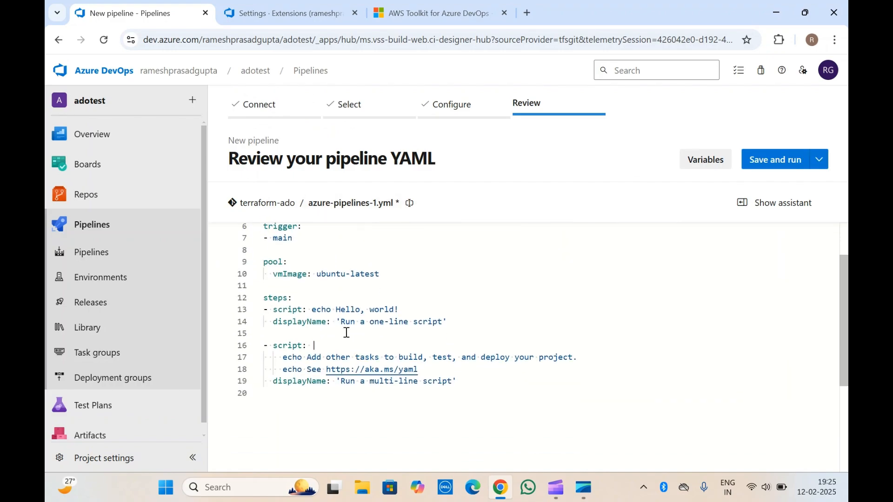
pyautogui.moveTo(458, 380); pyautogui.dragTo(268, 336)
pyautogui.press('Delete')
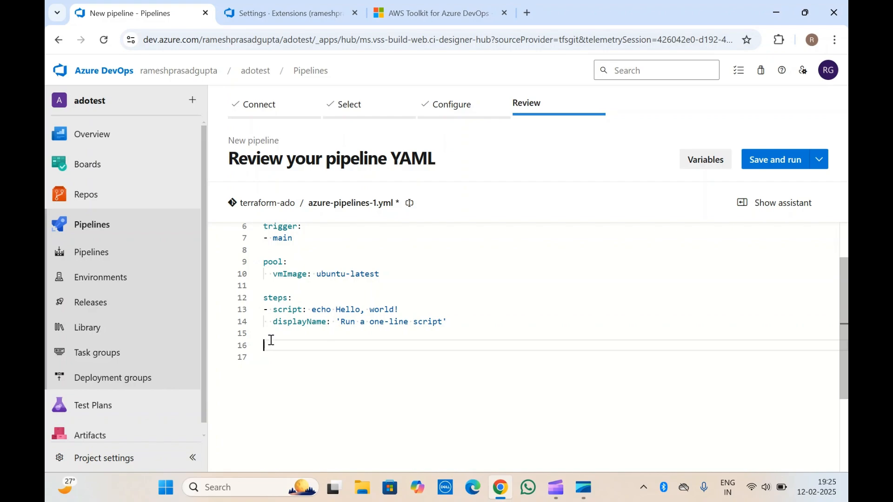
# Step: Show the pipeline task assistant, search it for "aws", and look through the AWS tasks provided by the installed extension
pyautogui.click(782, 205)
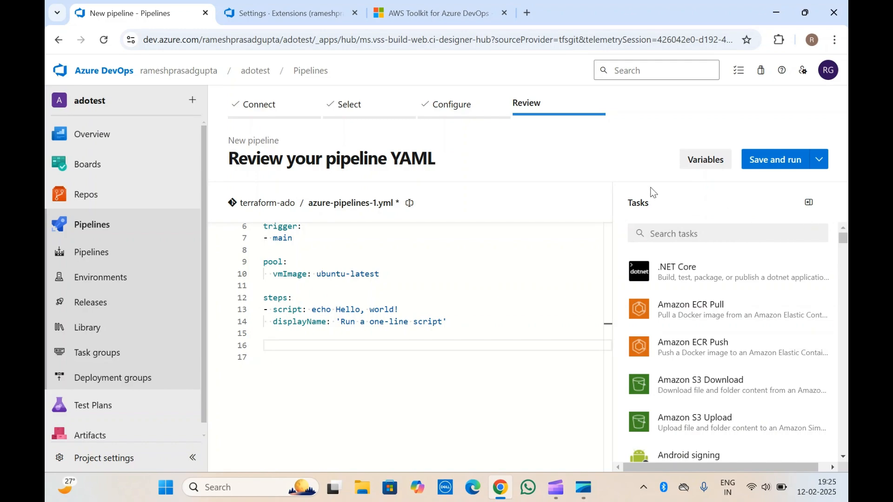
pyautogui.click(672, 238)
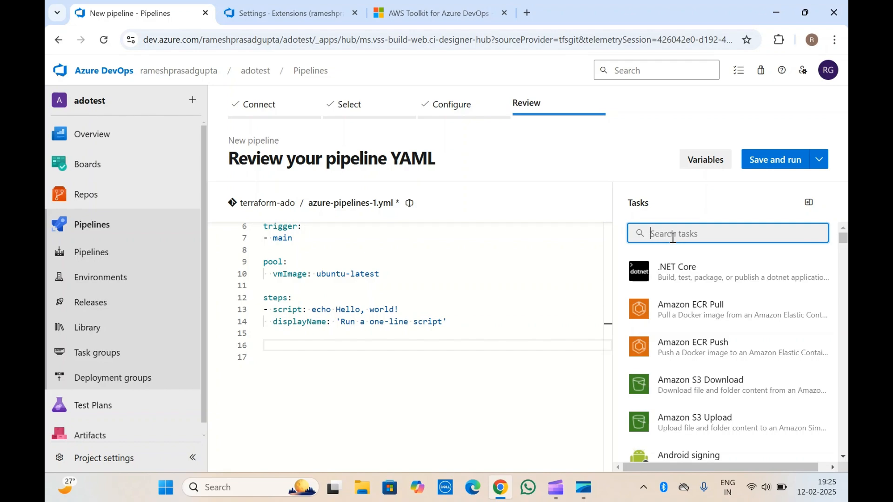
pyautogui.write('s')
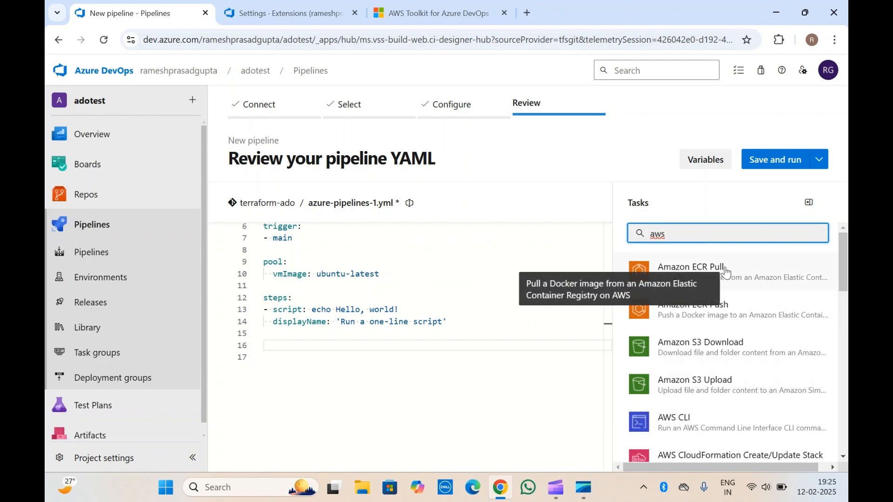
pyautogui.scroll(-1, 712, 325)
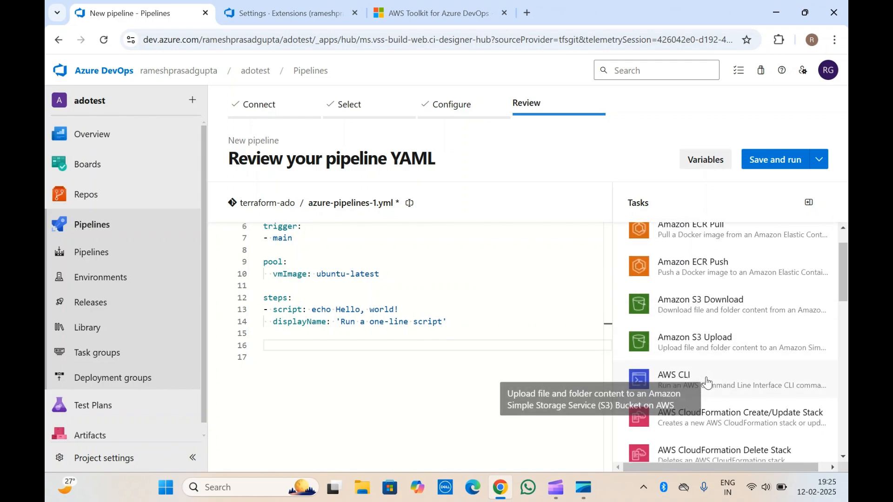
pyautogui.scroll(-2, 705, 450)
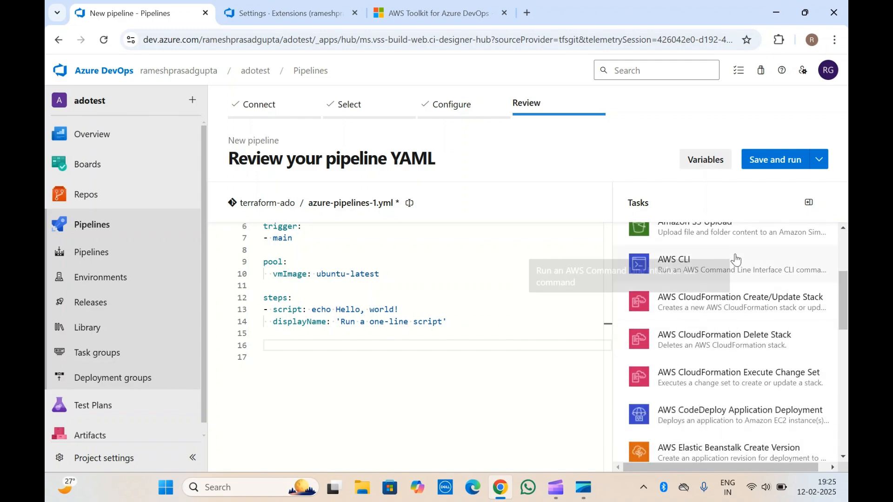
pyautogui.scroll(-3, 710, 349)
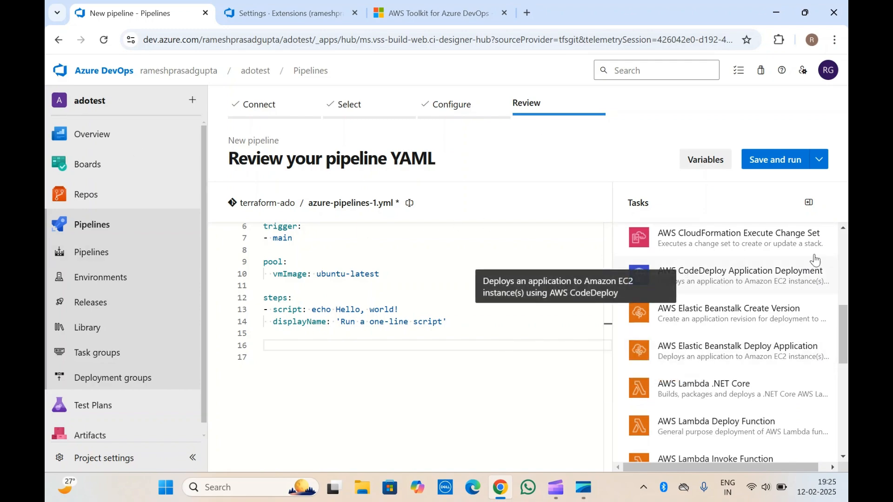
pyautogui.scroll(-4, 693, 361)
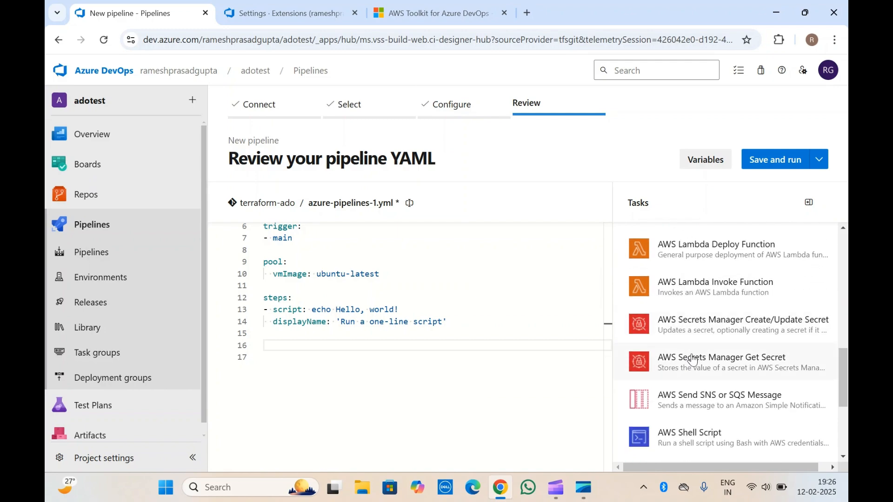
pyautogui.scroll(-4, 693, 360)
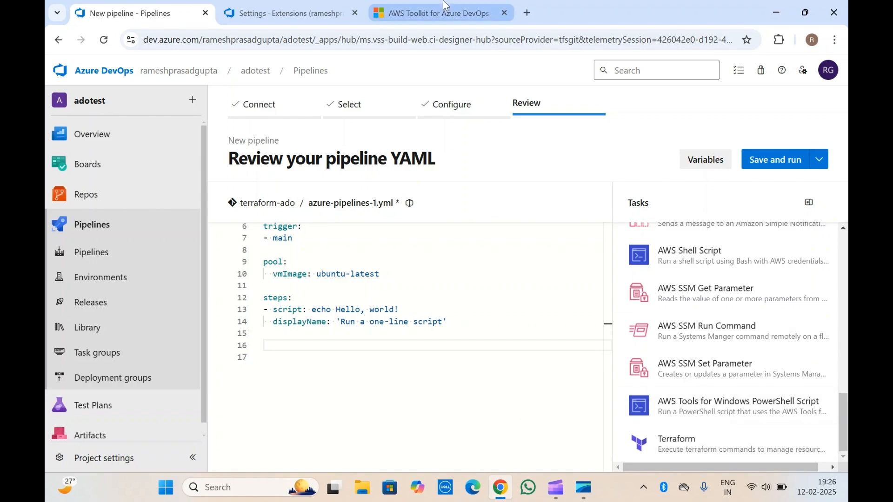
pyautogui.click(328, 5)
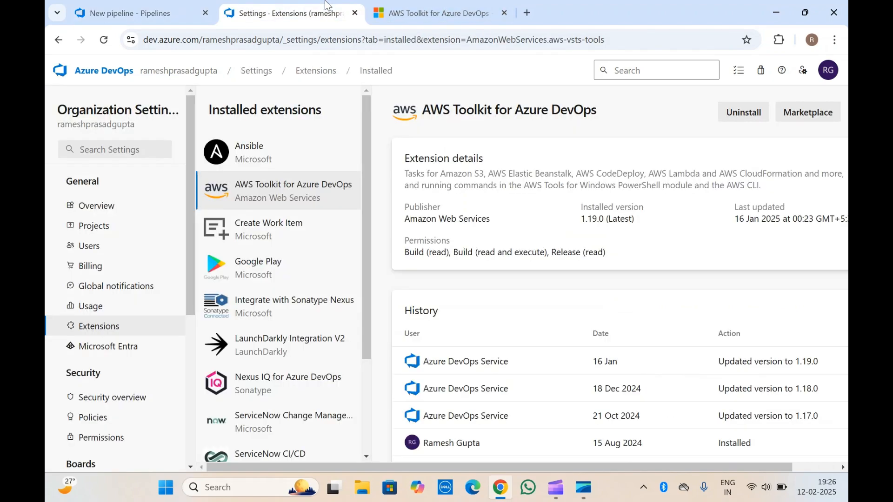
pyautogui.click(135, 13)
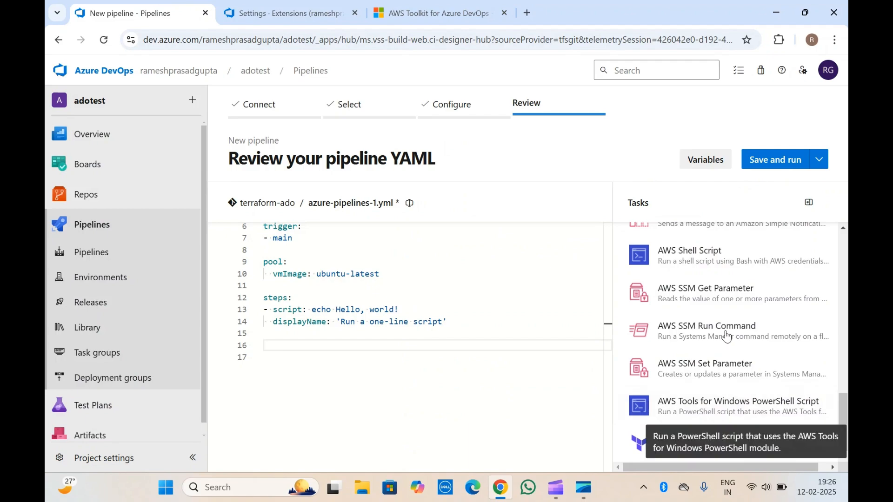
# Step: Open the Amazon ECR Pull task's settings and choose test-aws-com as its AWS Credentials
pyautogui.scroll(10, 726, 336)
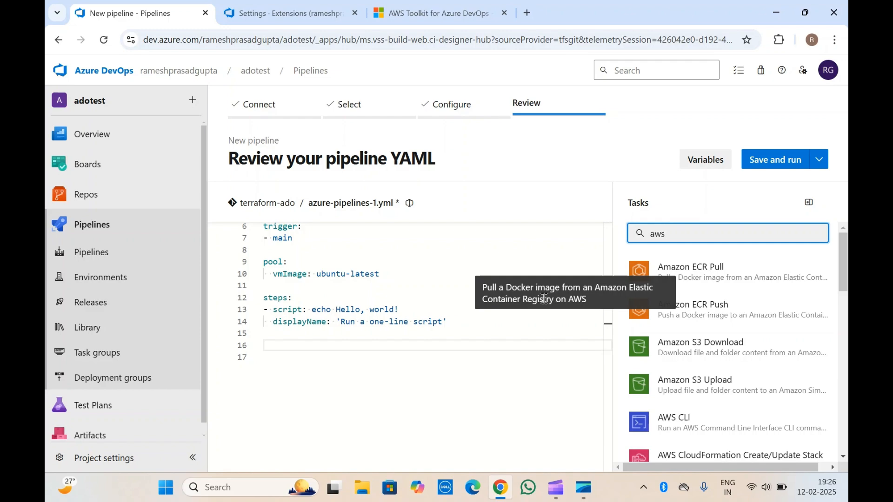
pyautogui.click(722, 280)
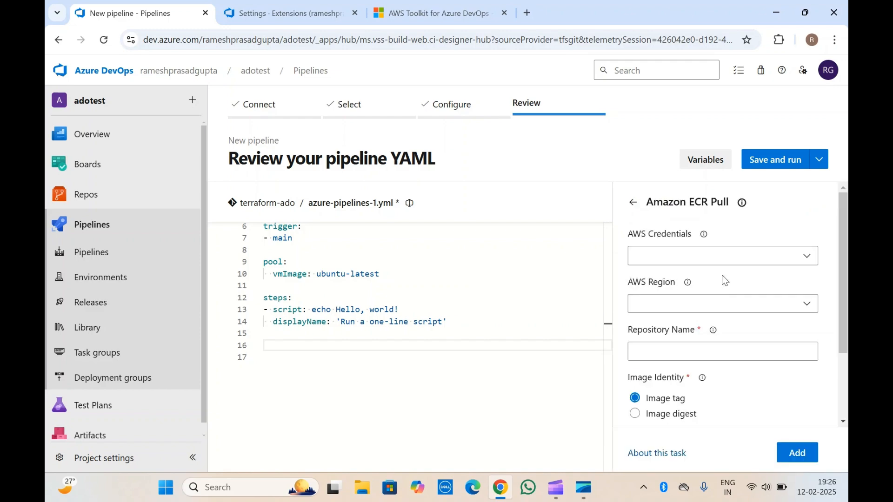
pyautogui.click(802, 260)
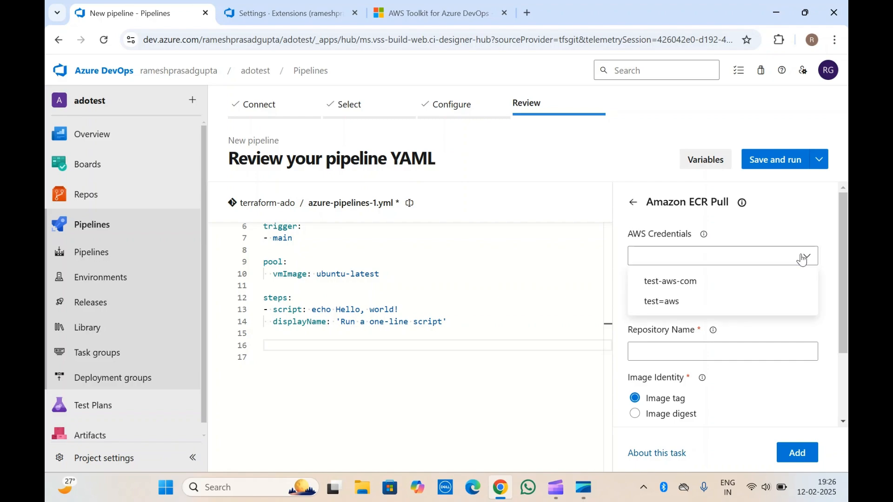
pyautogui.click(668, 282)
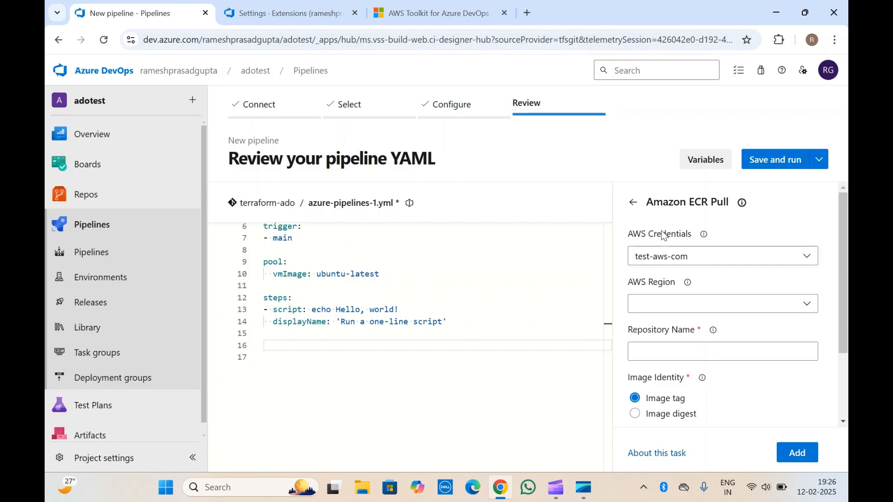
# Step: Open the adotest project settings in a separate browser tab and display the project's service connections
pyautogui.rightClick(135, 459)
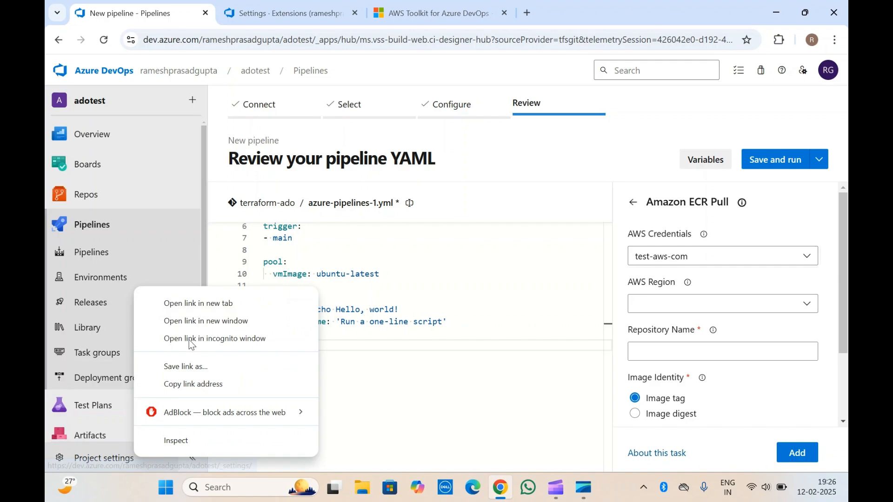
pyautogui.click(199, 304)
pyautogui.click(326, 1)
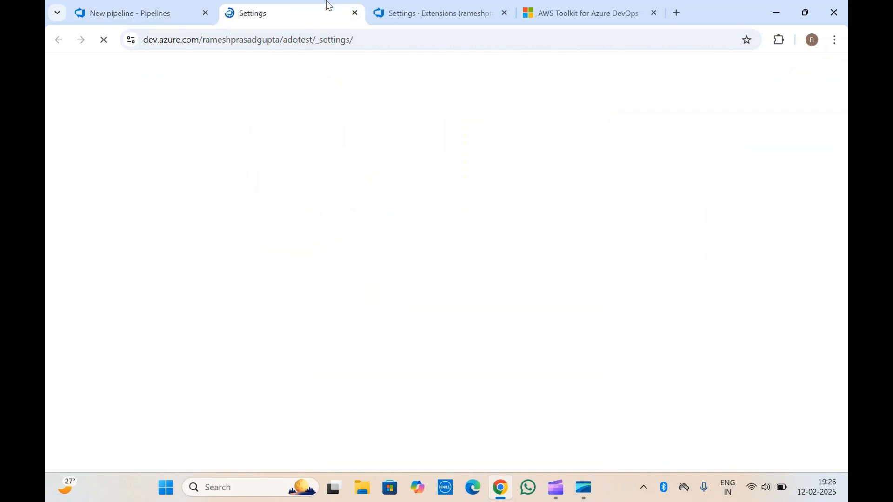
pyautogui.scroll(-5, 151, 340)
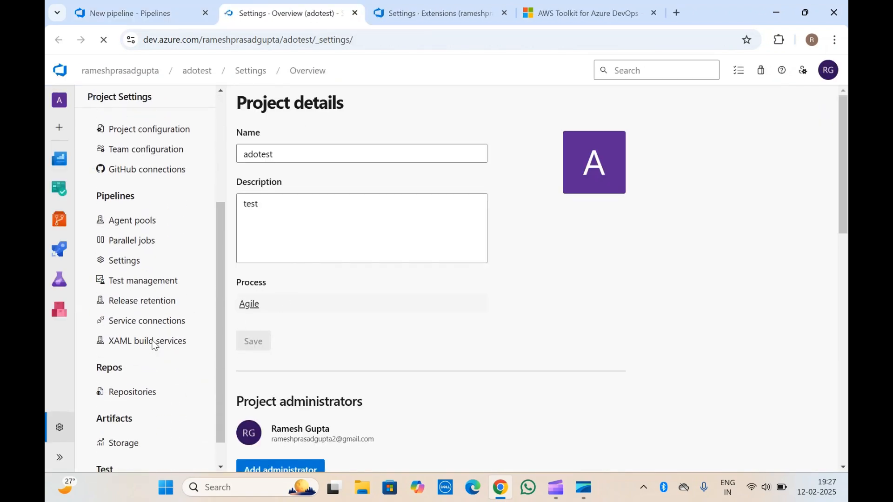
pyautogui.click(153, 320)
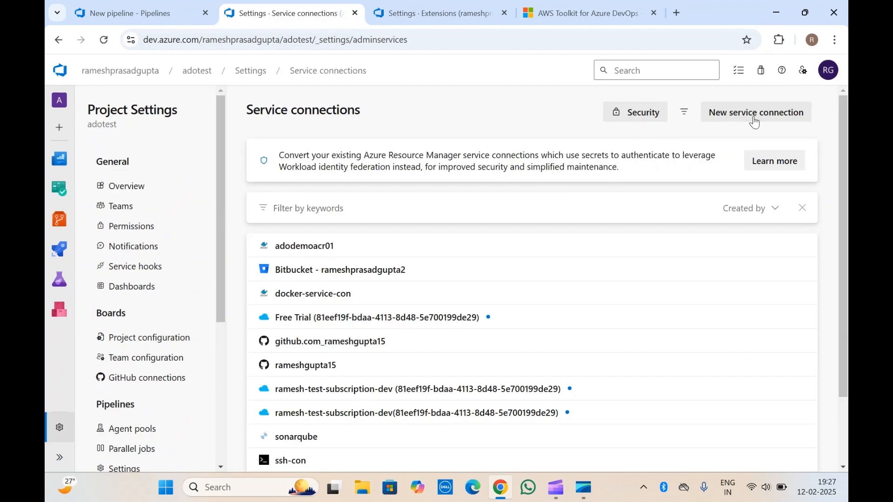
# Step: Open the form for a new AWS service connection, examine its authentication and detail fields, and close it without saving
pyautogui.click(753, 116)
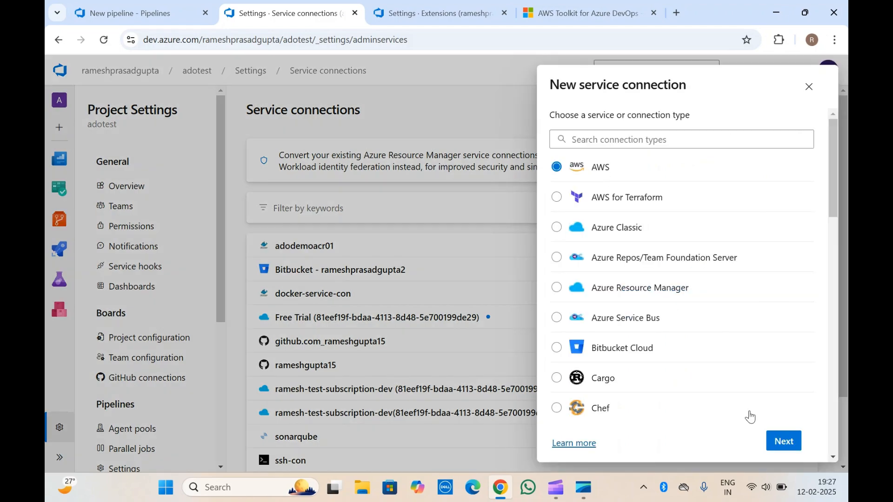
pyautogui.click(785, 442)
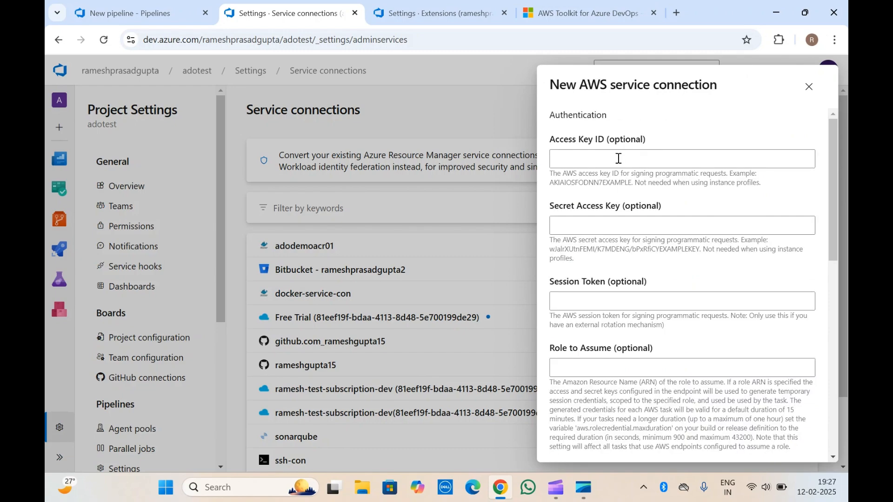
pyautogui.click(618, 159)
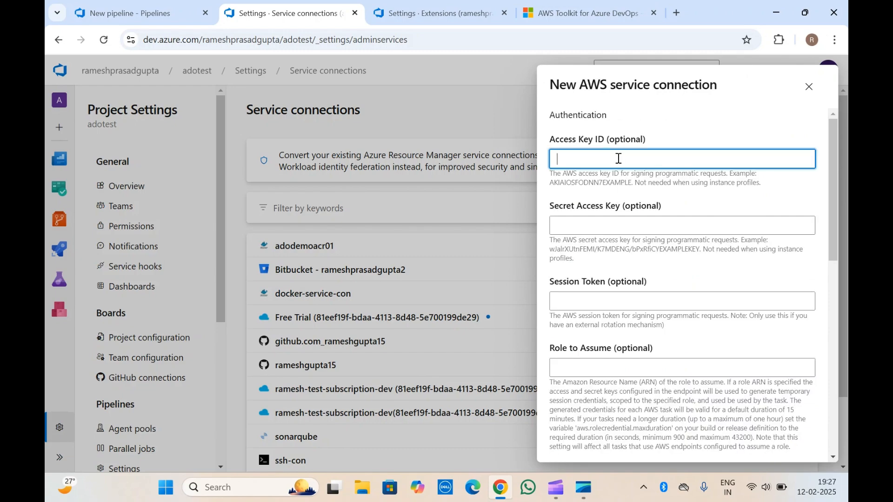
pyautogui.click(602, 231)
pyautogui.scroll(-3, 602, 232)
pyautogui.scroll(-5, 602, 232)
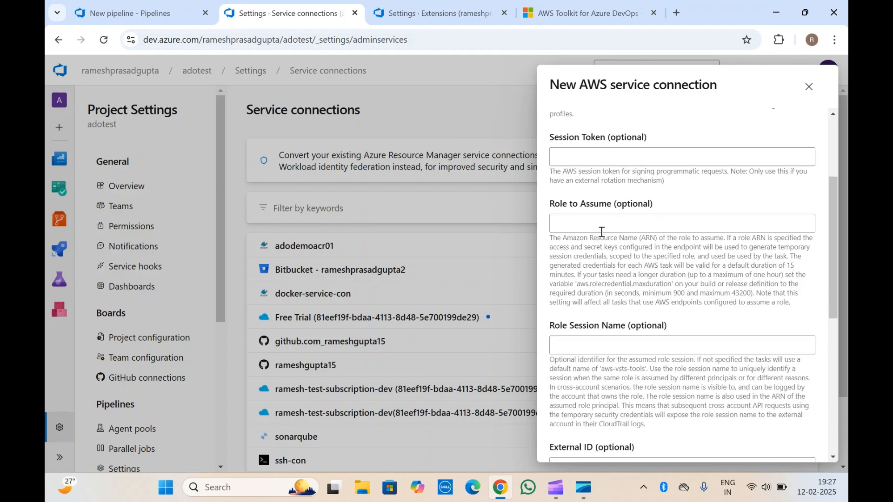
pyautogui.scroll(-3, 601, 271)
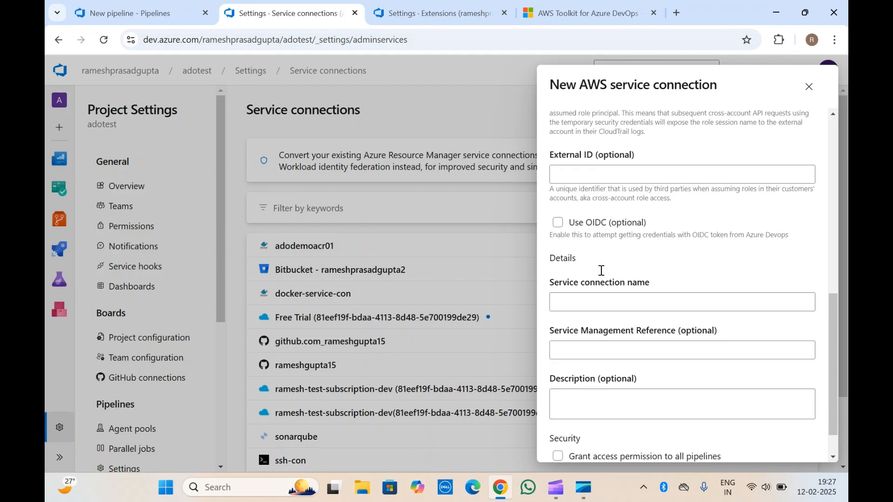
pyautogui.click(615, 261)
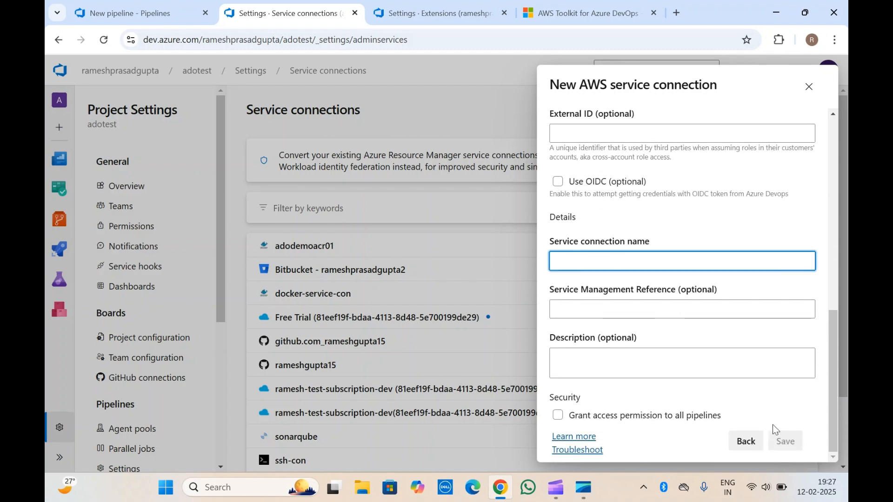
pyautogui.scroll(8, 618, 397)
pyautogui.scroll(2, 618, 397)
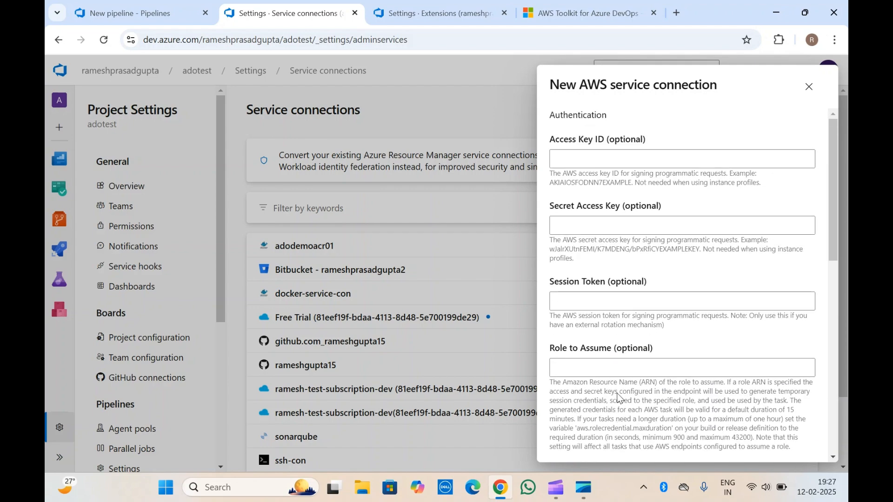
pyautogui.click(809, 87)
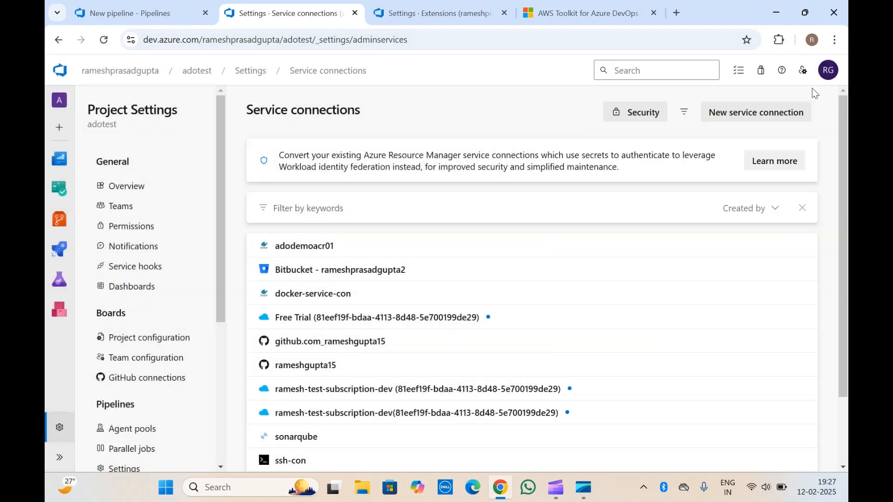
# Step: Examine the fields of a new AWS for Terraform service connection, close the form unsaved, and return to the pipeline YAML
pyautogui.click(755, 113)
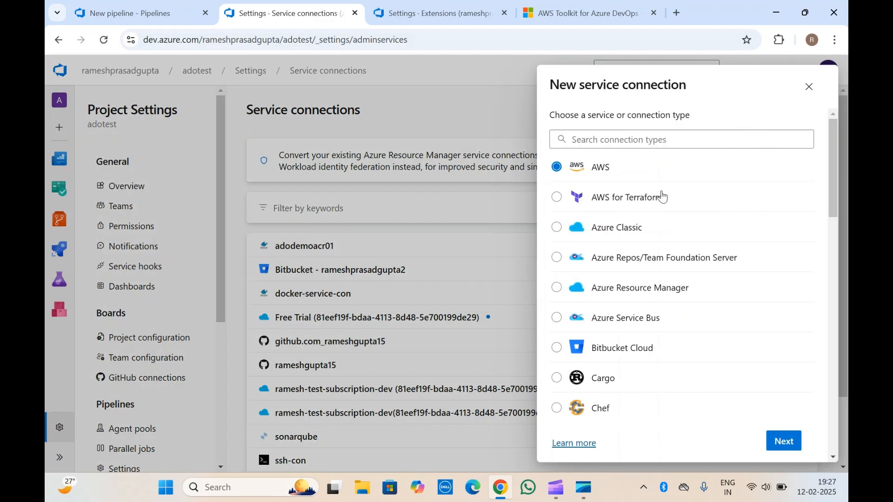
pyautogui.click(594, 205)
pyautogui.scroll(-10, 594, 206)
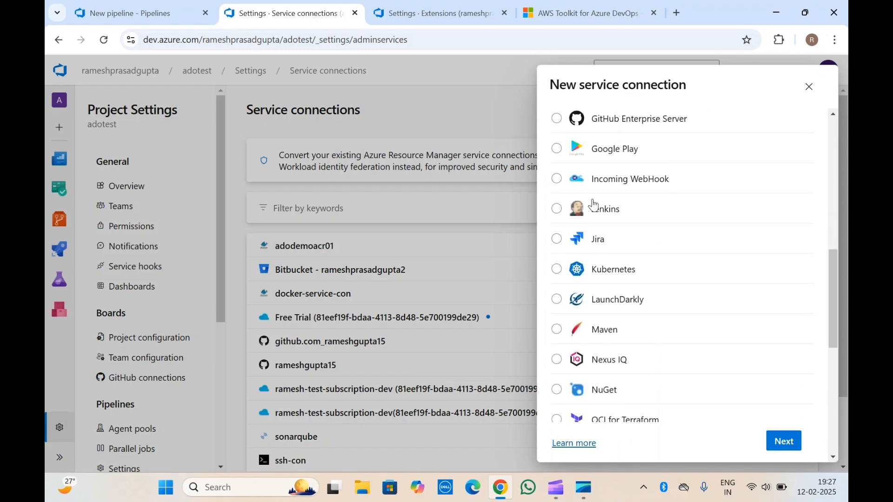
pyautogui.click(772, 437)
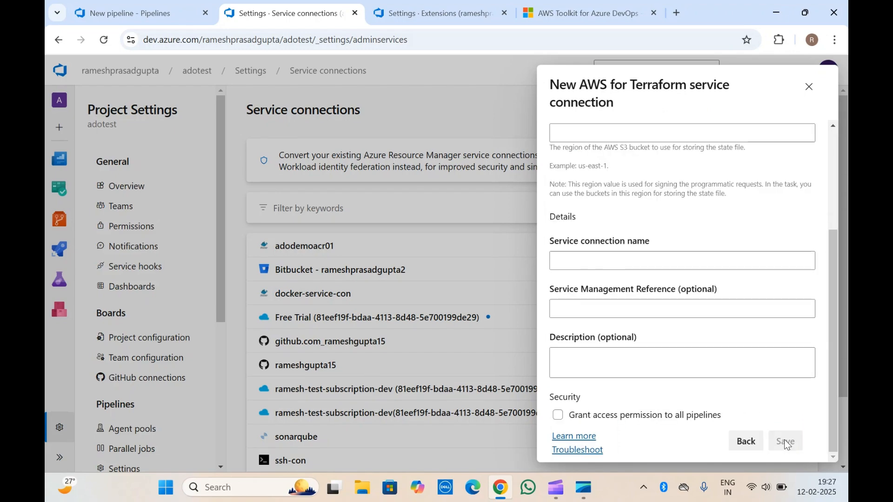
pyautogui.scroll(3, 648, 169)
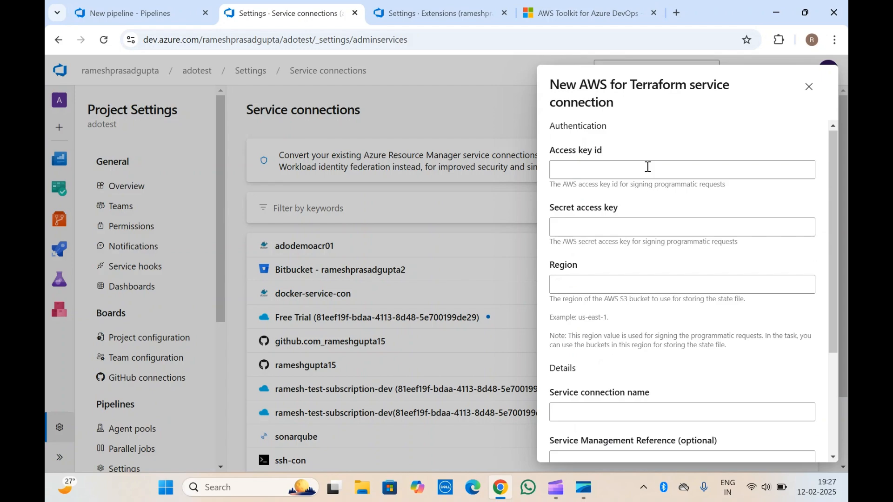
pyautogui.click(647, 166)
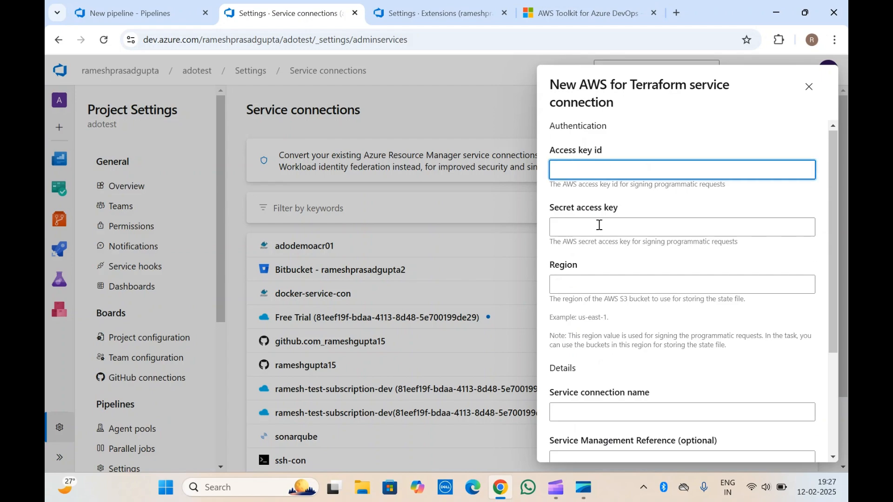
pyautogui.scroll(-3, 611, 317)
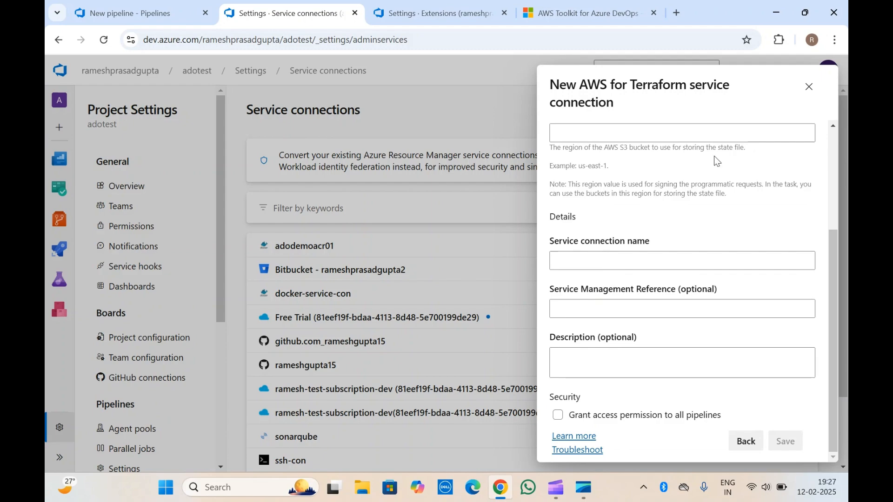
pyautogui.click(810, 91)
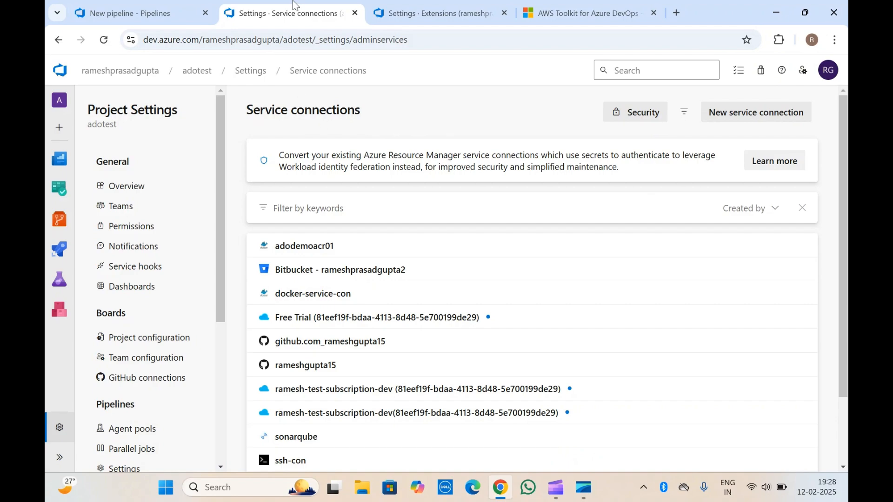
pyautogui.click(169, 7)
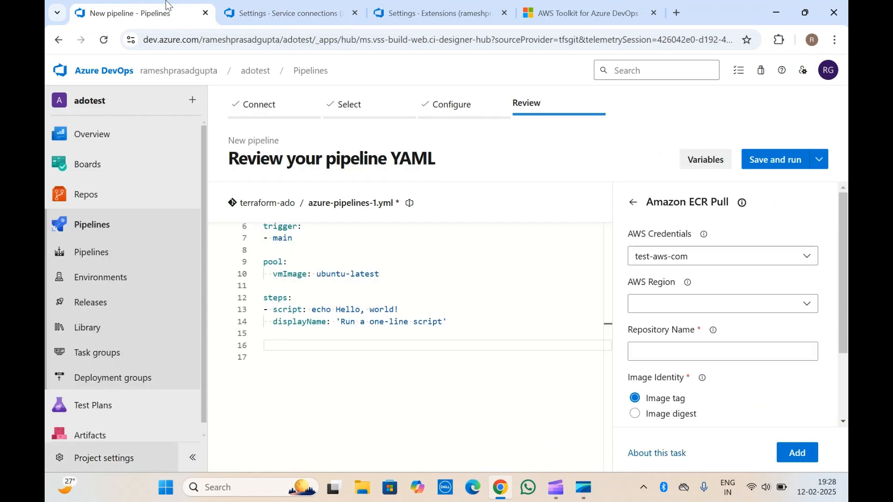
pyautogui.click(377, 286)
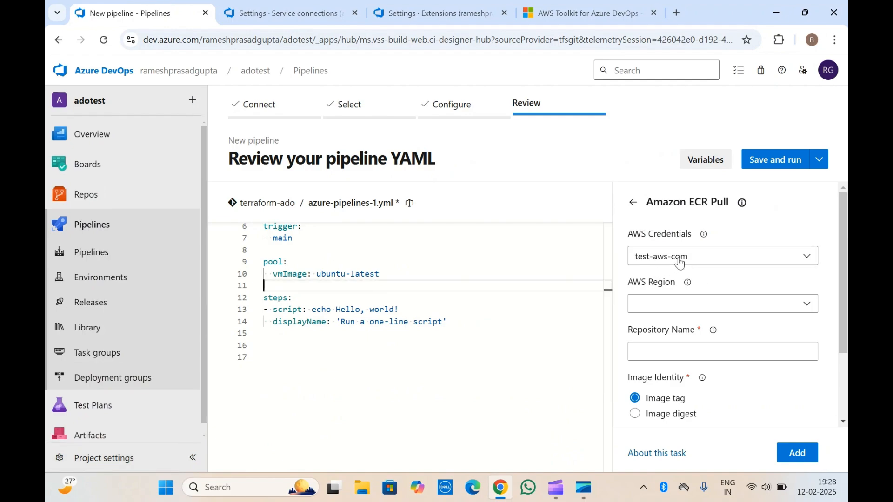
# Step: Keep test-aws-com as the Amazon ECR Pull credentials and set the AWS Region to US East (N. Virginia) [us-east-1]
pyautogui.click(785, 267)
pyautogui.click(699, 285)
pyautogui.scroll(-1, 715, 280)
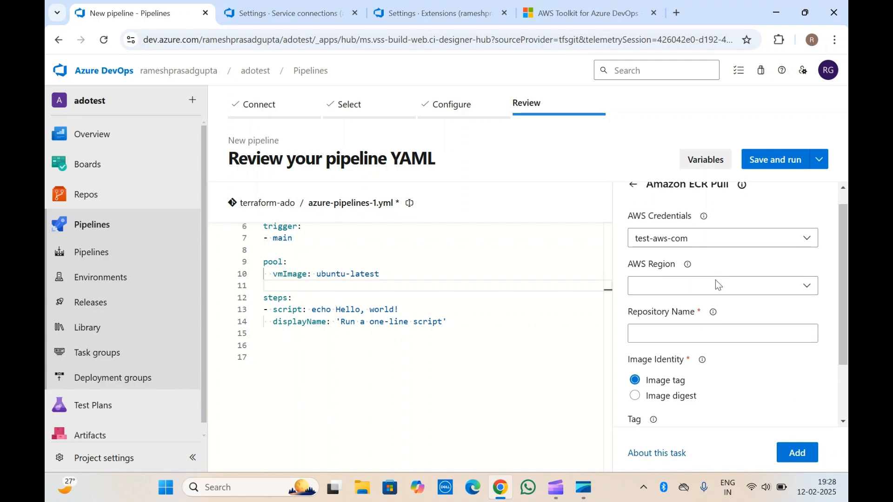
pyautogui.click(802, 270)
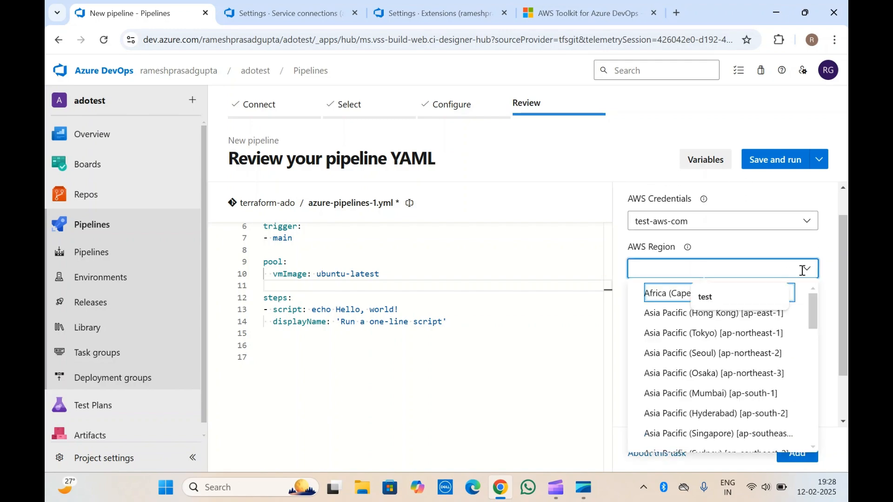
pyautogui.scroll(-3, 698, 384)
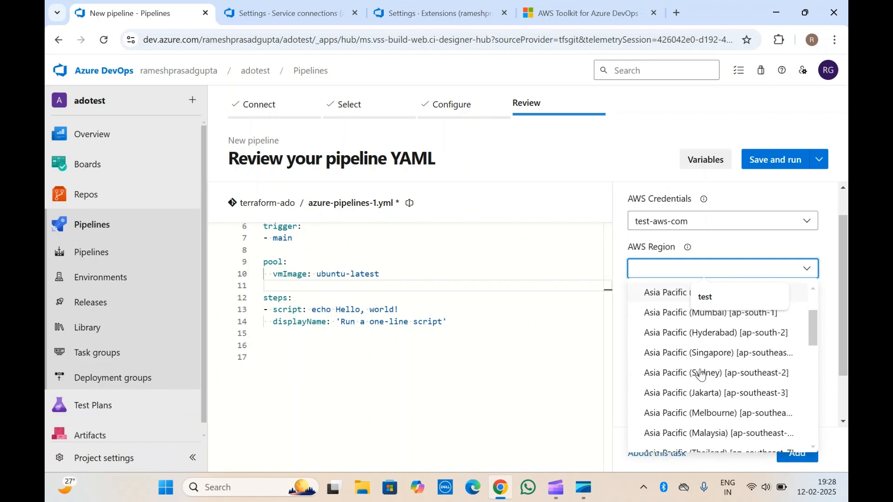
pyautogui.scroll(-3, 701, 375)
pyautogui.scroll(-3, 701, 375)
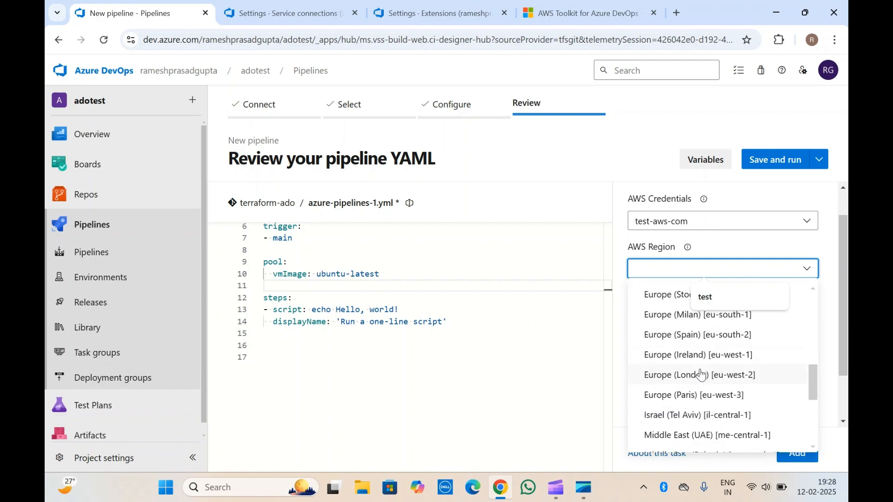
pyautogui.scroll(-3, 702, 376)
pyautogui.scroll(-2, 701, 375)
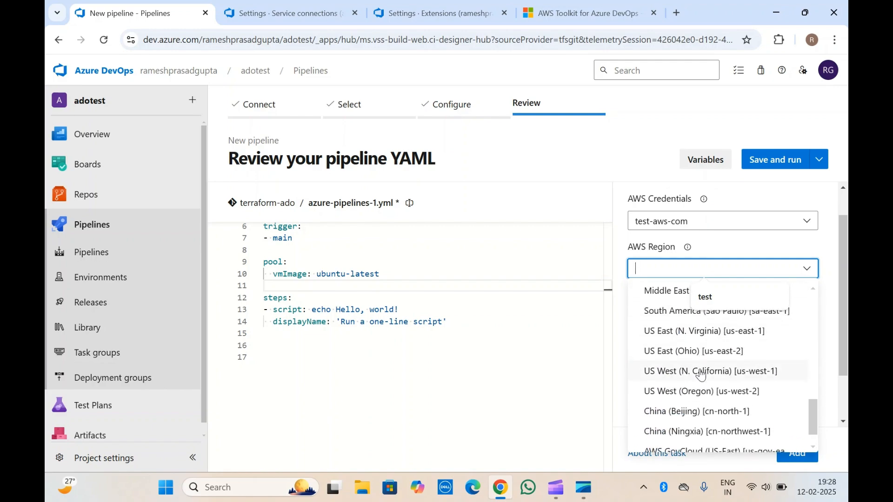
pyautogui.click(676, 334)
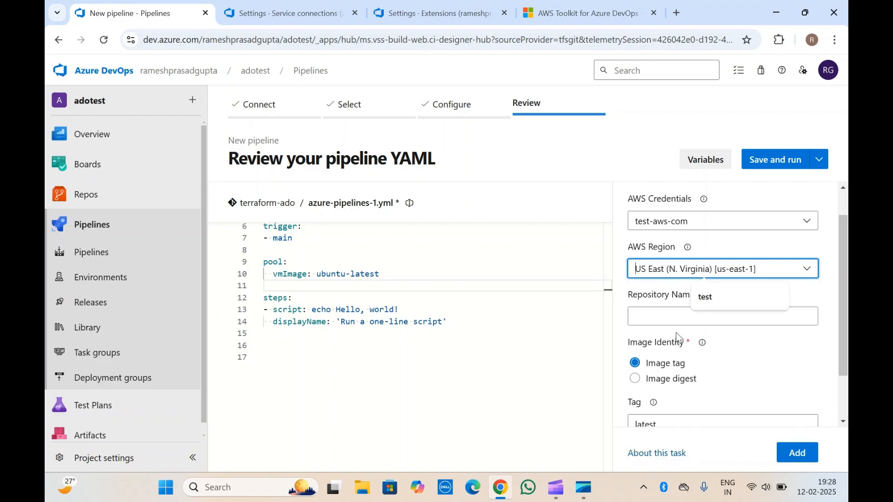
pyautogui.click(660, 237)
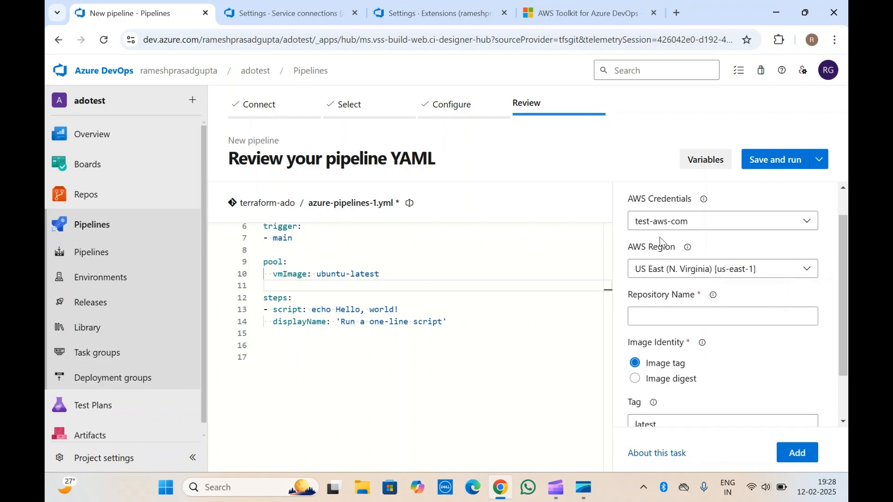
# Step: Set the Amazon ECR Pull task's repository name to testecb and check the field's description
pyautogui.click(664, 314)
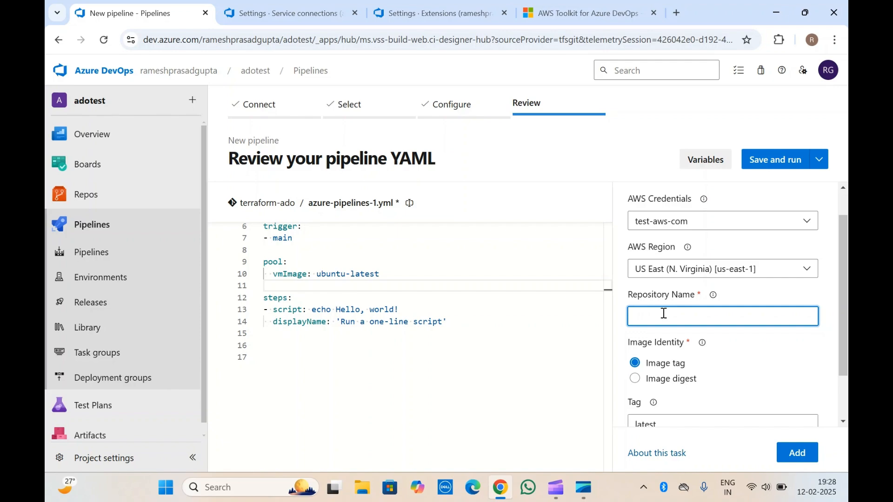
pyautogui.scroll(1, 664, 313)
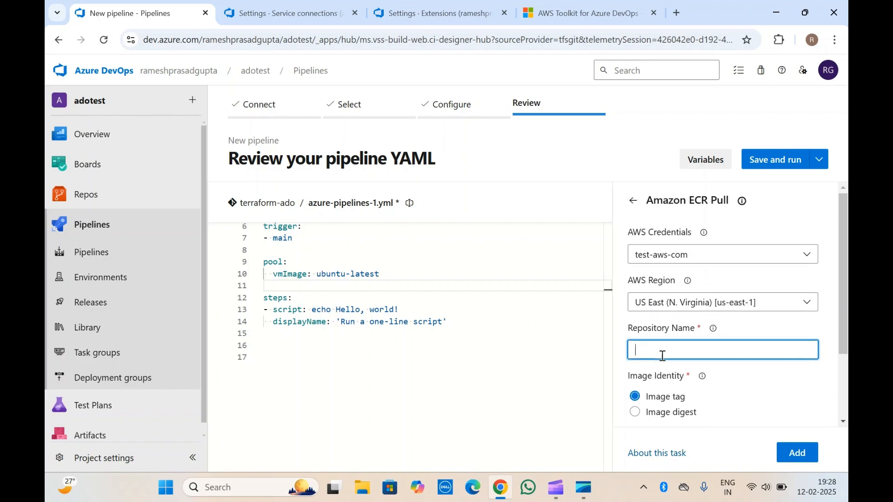
pyautogui.scroll(-1, 661, 356)
pyautogui.write('test')
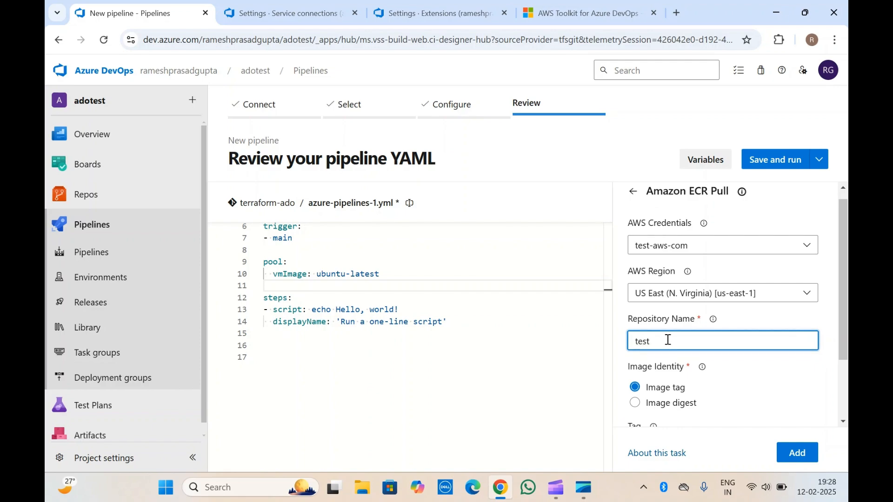
pyautogui.write('ecb')
pyautogui.scroll(-2, 686, 320)
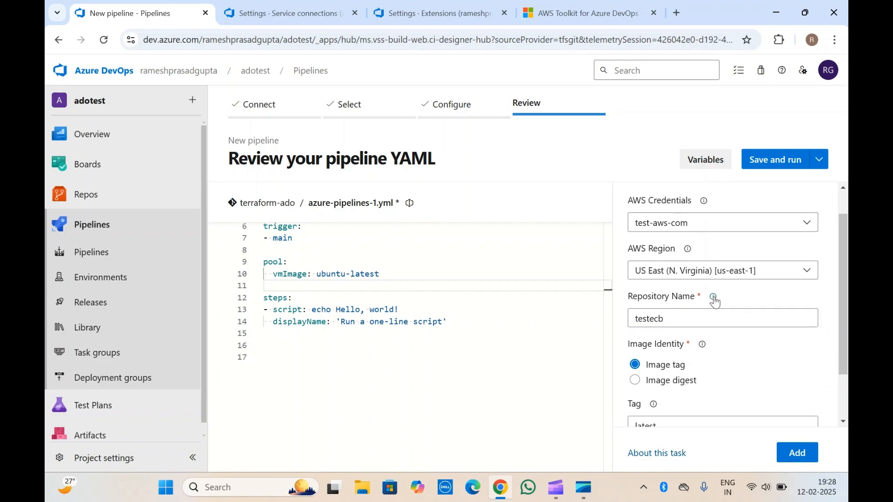
pyautogui.moveTo(715, 301)
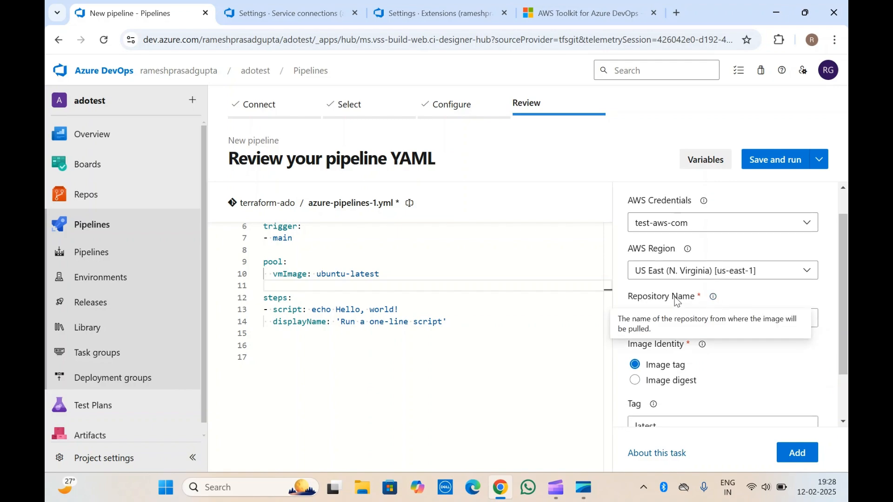
pyautogui.click(657, 318)
pyautogui.scroll(-3, 657, 318)
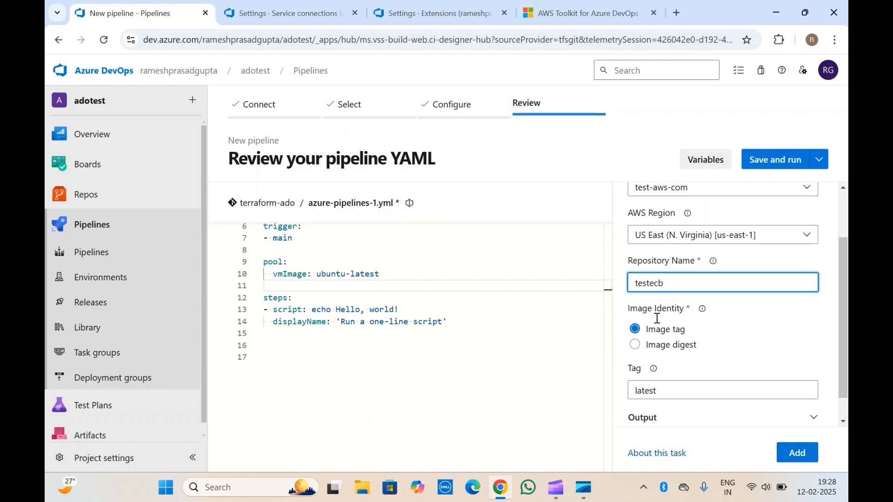
pyautogui.click(670, 276)
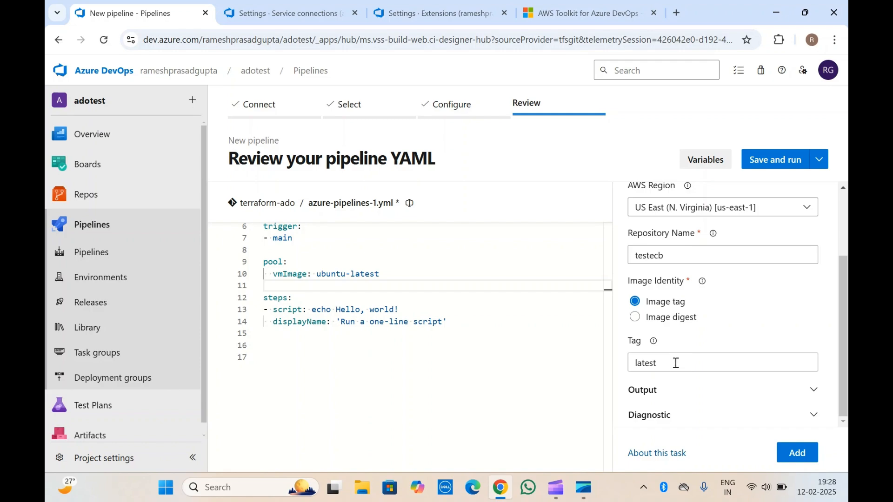
# Step: Expand the Amazon ECR Pull task's Output and Diagnostic options, leave them unset, and add the task to the YAML
pyautogui.click(666, 394)
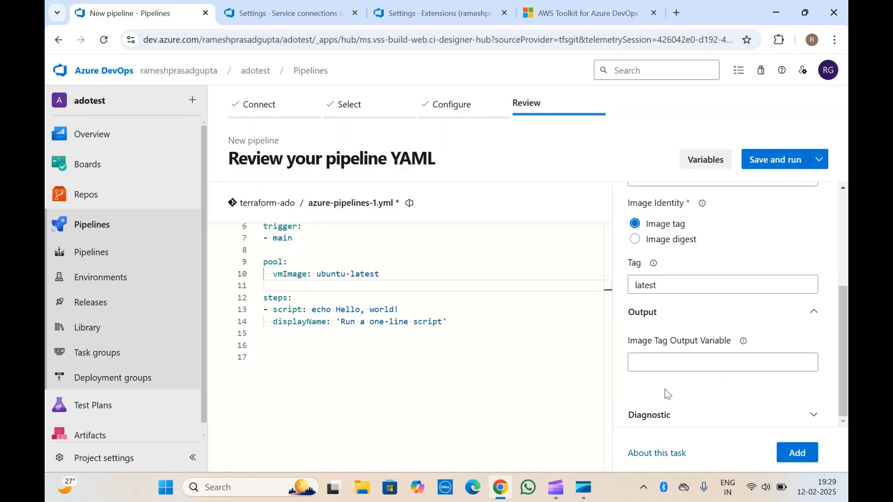
pyautogui.click(656, 417)
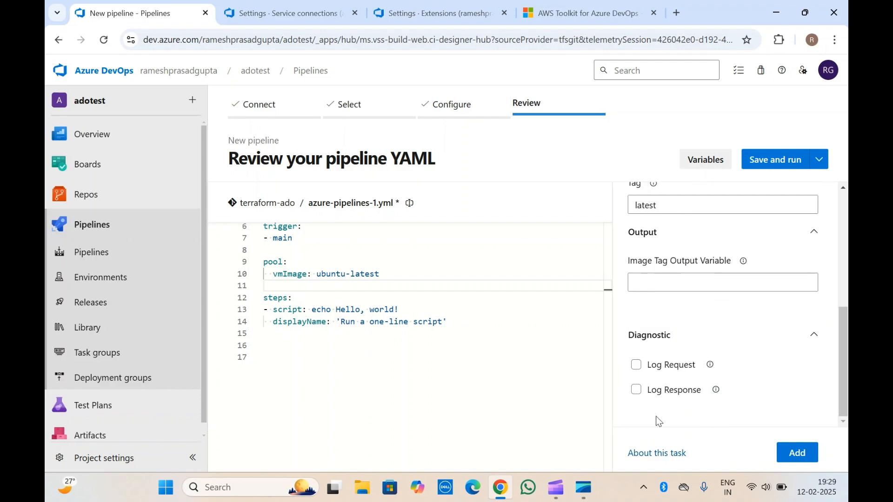
pyautogui.scroll(5, 656, 416)
pyautogui.click(797, 452)
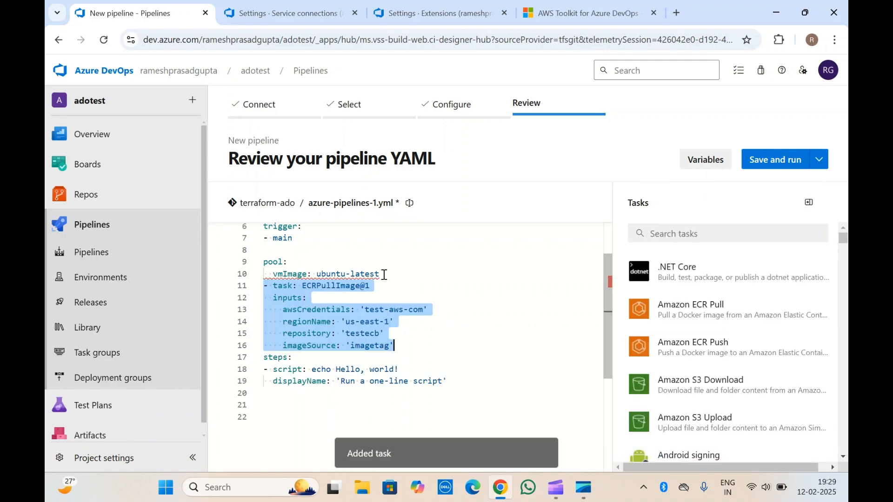
# Step: Delete the vmImage: ubuntu-latest line from the pool section of the YAML
pyautogui.moveTo(381, 275); pyautogui.dragTo(262, 281)
pyautogui.press('BackSpace')
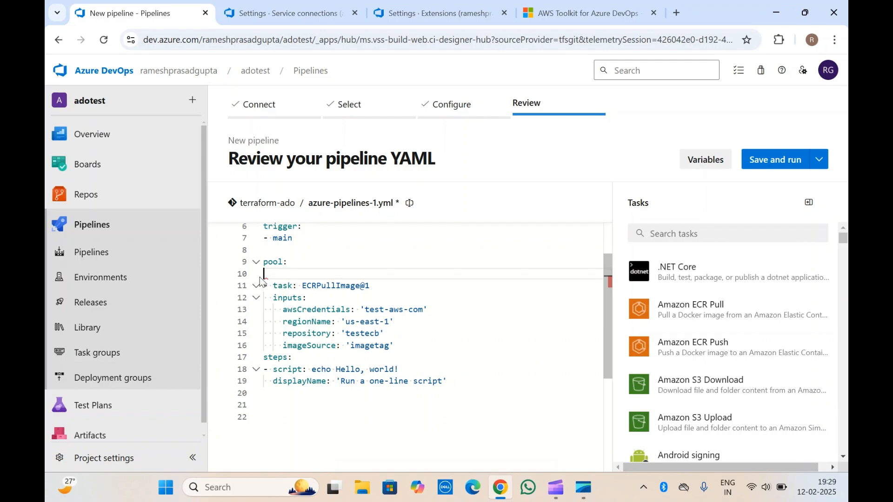
pyautogui.press('BackSpace')
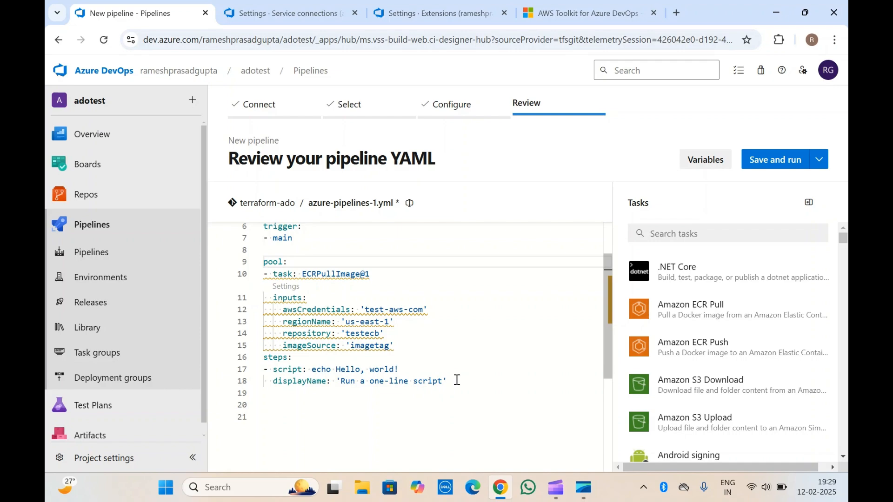
# Step: Move the ECRPullImage@1 task block from the pool section to under steps, replacing the sample Hello, world! script step
pyautogui.moveTo(394, 346); pyautogui.dragTo(252, 284)
pyautogui.hotkey('ctrl', 'c')
pyautogui.press('Delete')
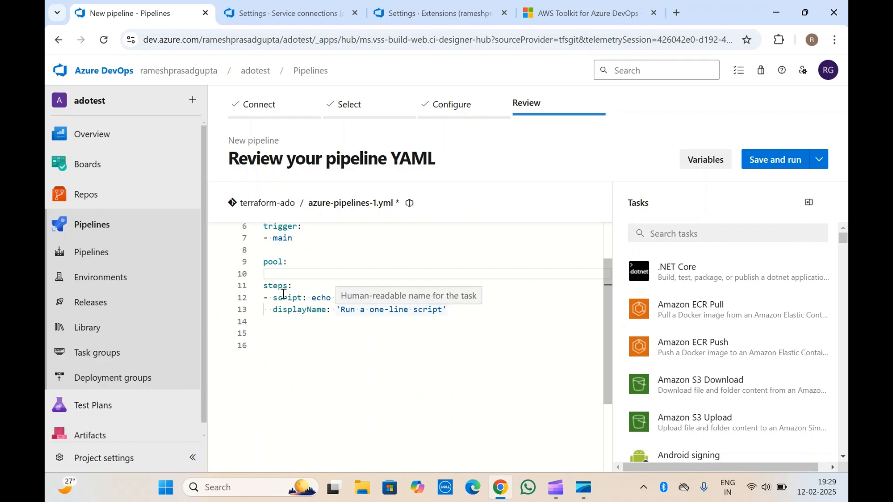
pyautogui.click(464, 308)
pyautogui.moveTo(464, 307); pyautogui.dragTo(256, 302)
pyautogui.hotkey('ctrl', 'v')
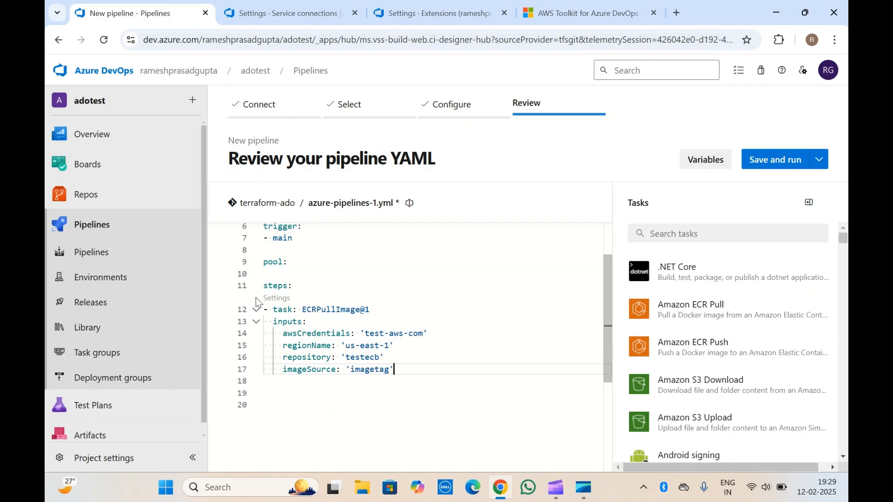
pyautogui.click(351, 296)
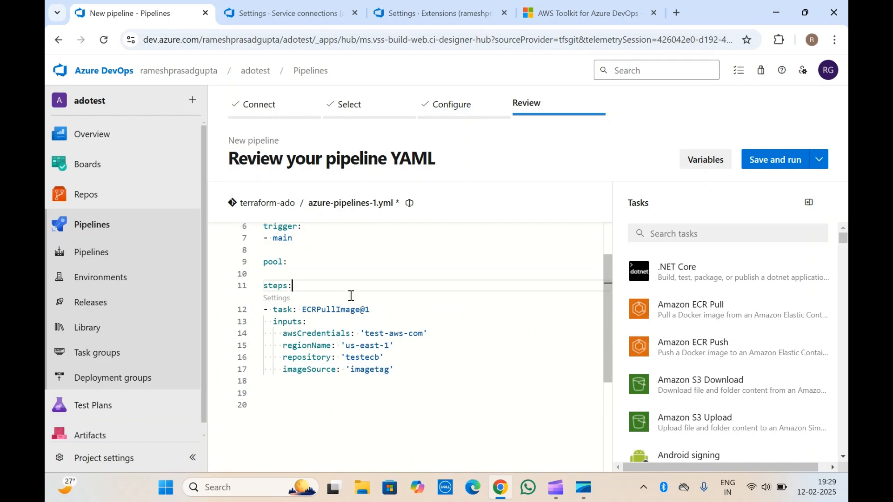
pyautogui.click(332, 317)
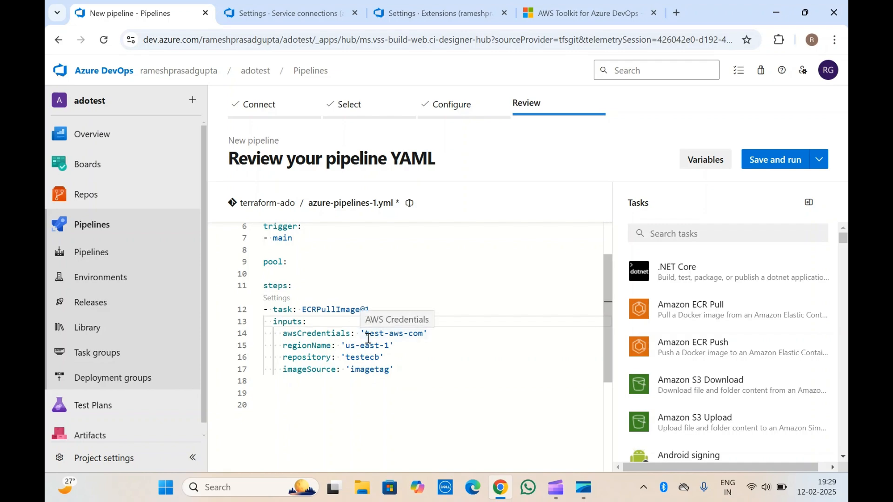
pyautogui.click(352, 358)
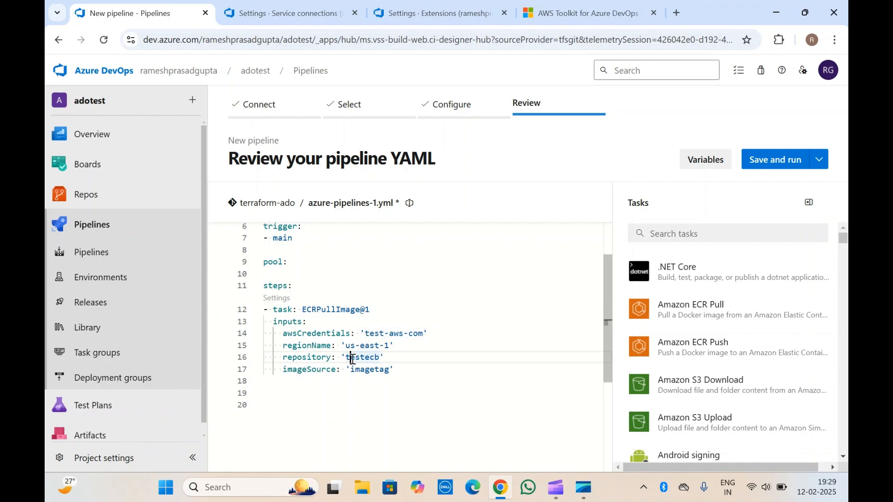
pyautogui.doubleClick(352, 358)
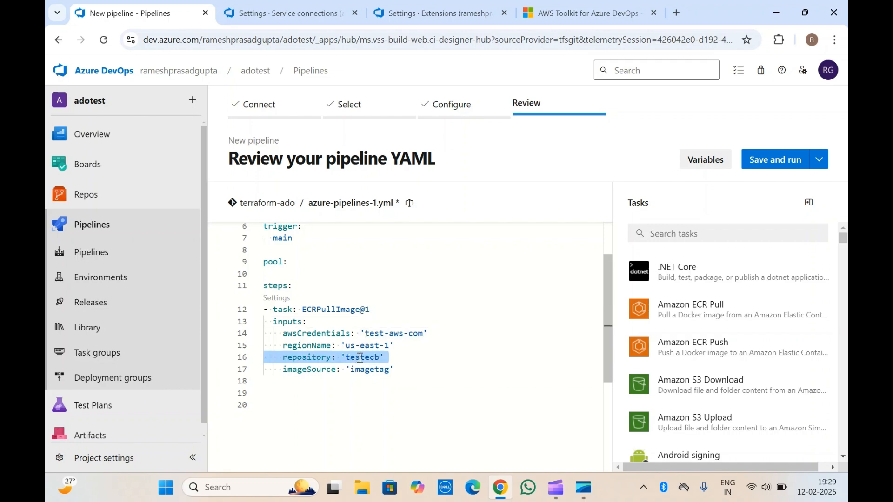
# Step: Search the tasks for aws and open the Amazon ECR Push settings for insertion on blank line 19 of the YAML
pyautogui.click(281, 396)
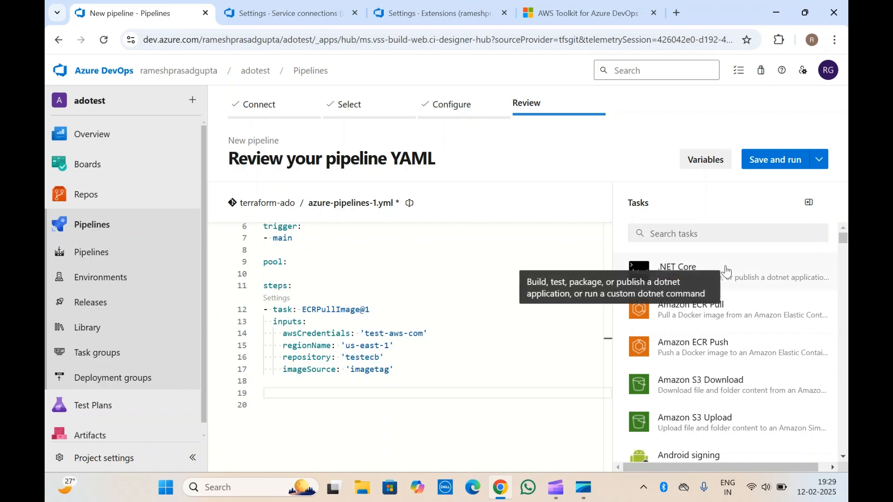
pyautogui.click(705, 232)
pyautogui.write('aws')
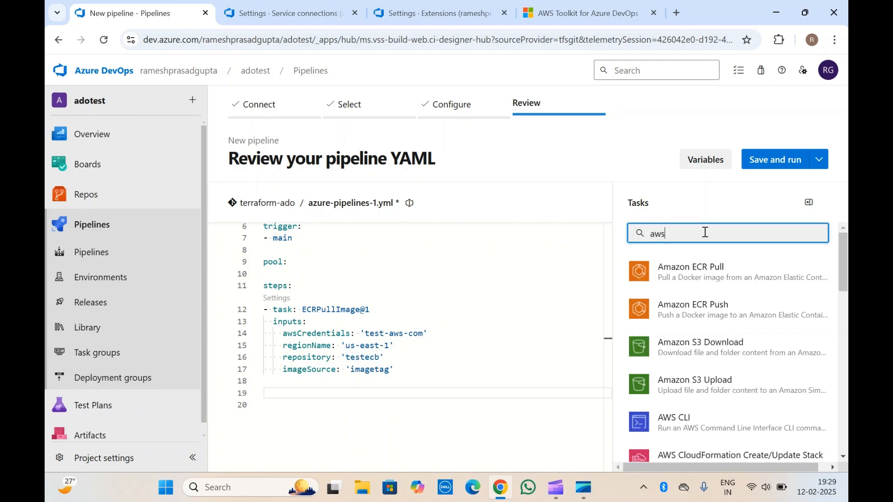
pyautogui.click(714, 321)
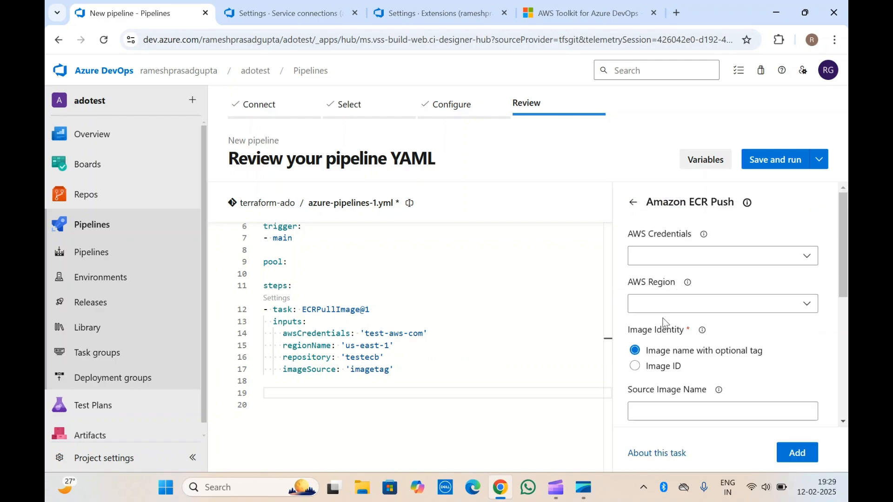
# Step: Set the Amazon ECR Push task's AWS Credentials to test-aws-com and its AWS Region to Asia Pacific (Hong Kong) [ap-east-1]
pyautogui.click(720, 267)
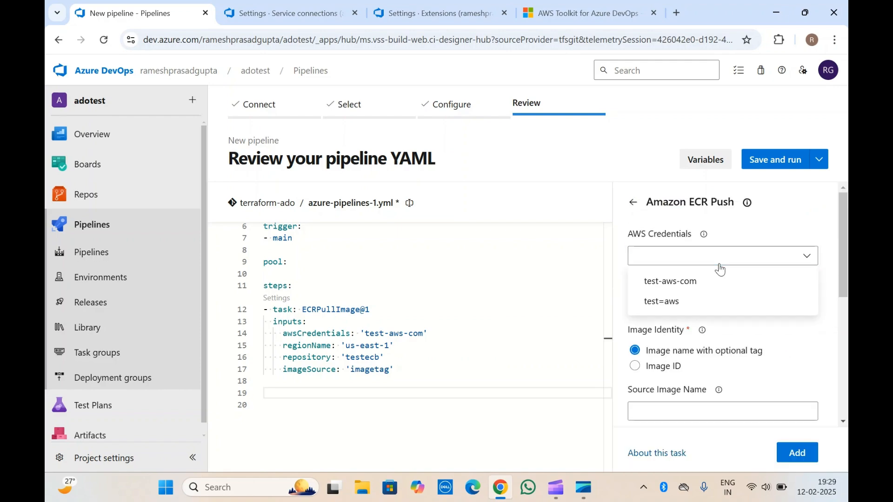
pyautogui.click(696, 283)
pyautogui.click(688, 304)
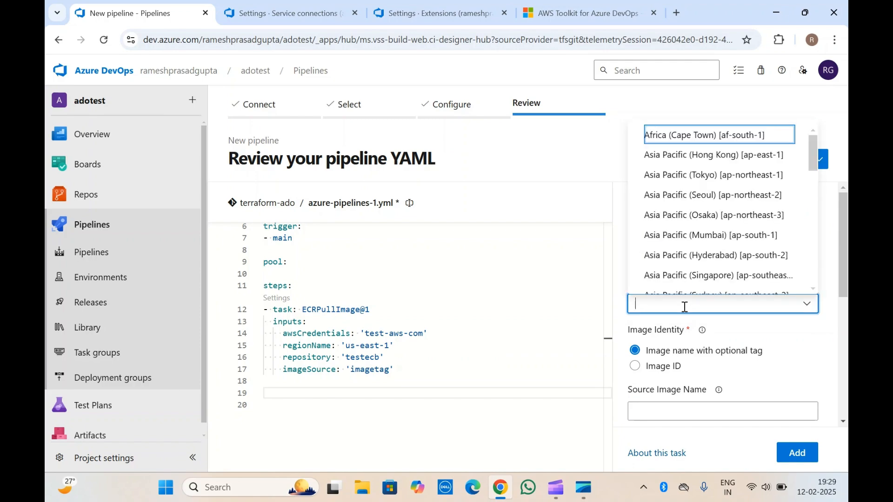
pyautogui.click(688, 161)
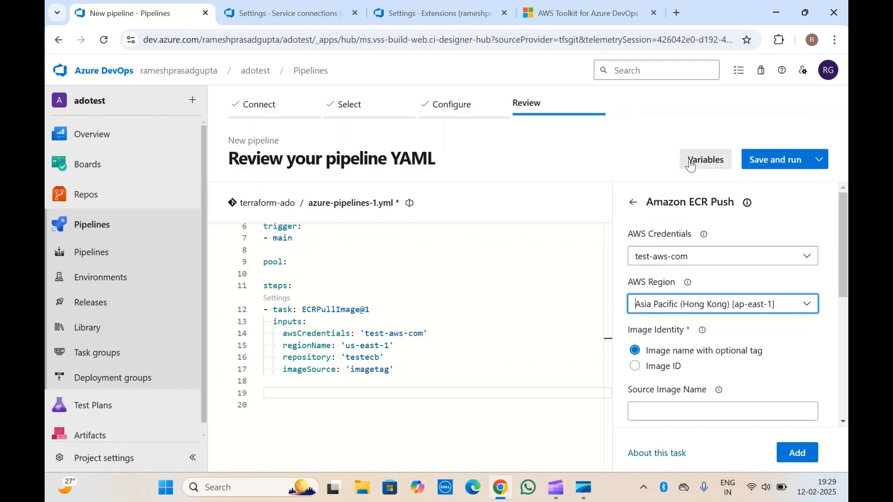
# Step: Set the Amazon ECR Push task's source image name to testimage
pyautogui.scroll(-2, 704, 332)
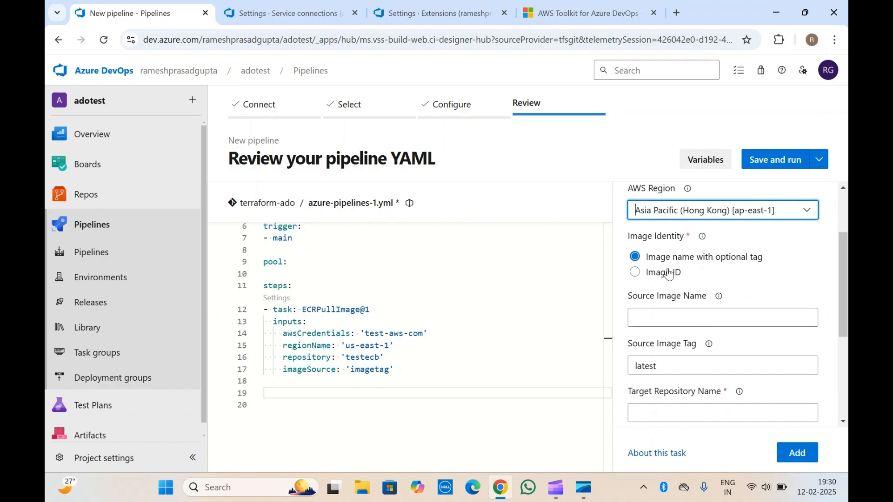
pyautogui.click(672, 312)
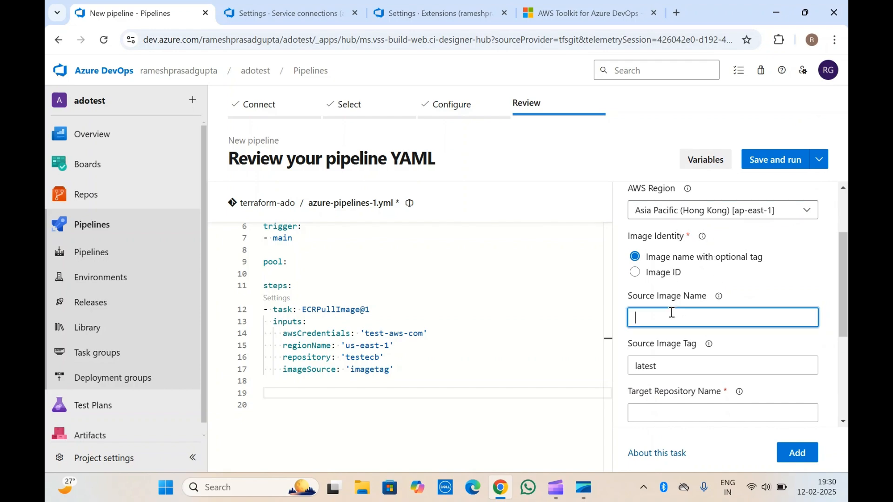
pyautogui.scroll(-1, 671, 313)
pyautogui.write('testimage')
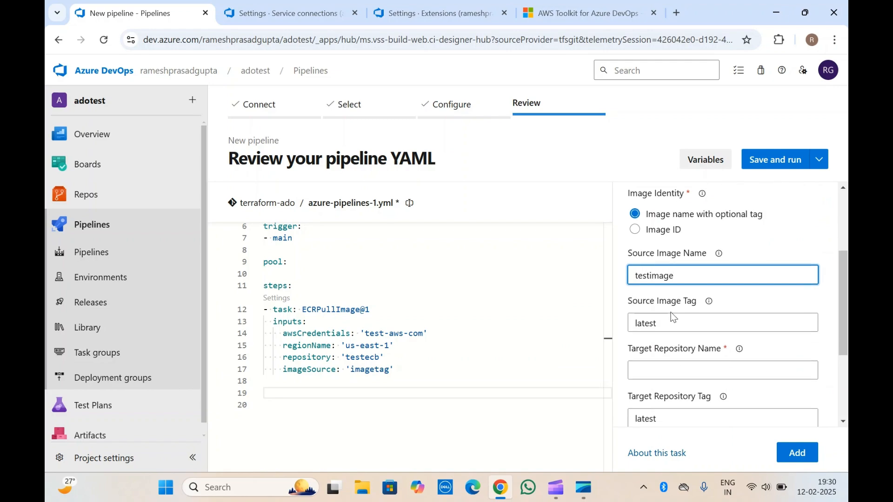
pyautogui.scroll(-1, 670, 311)
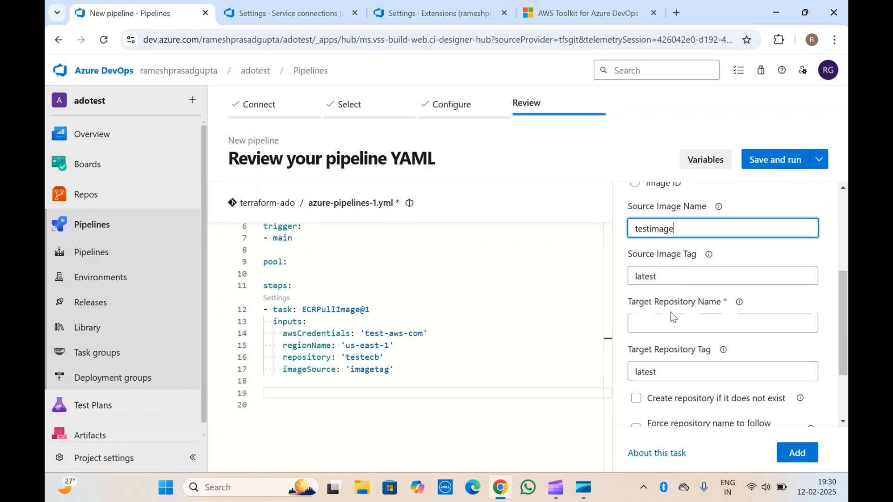
# Step: Set the Amazon ECR Push task's source image tag to 1.6 and its target repository name to testabcd
pyautogui.doubleClick(699, 271)
pyautogui.write('1.')
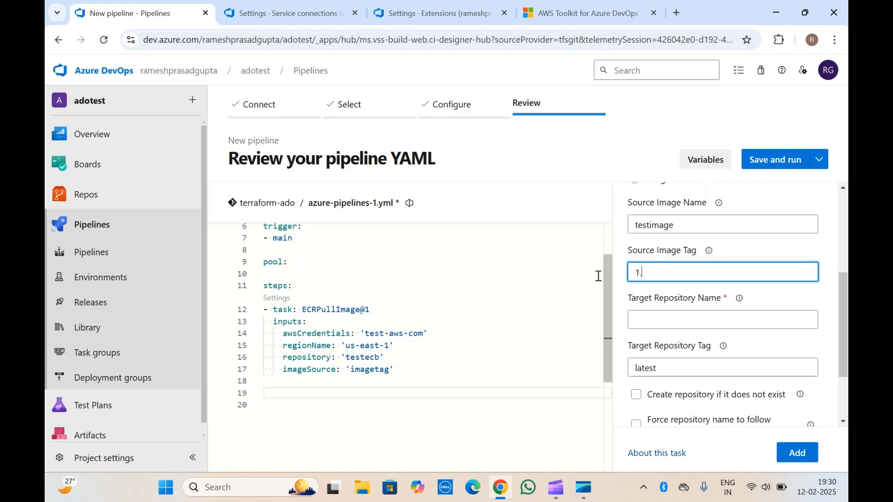
pyautogui.write('6')
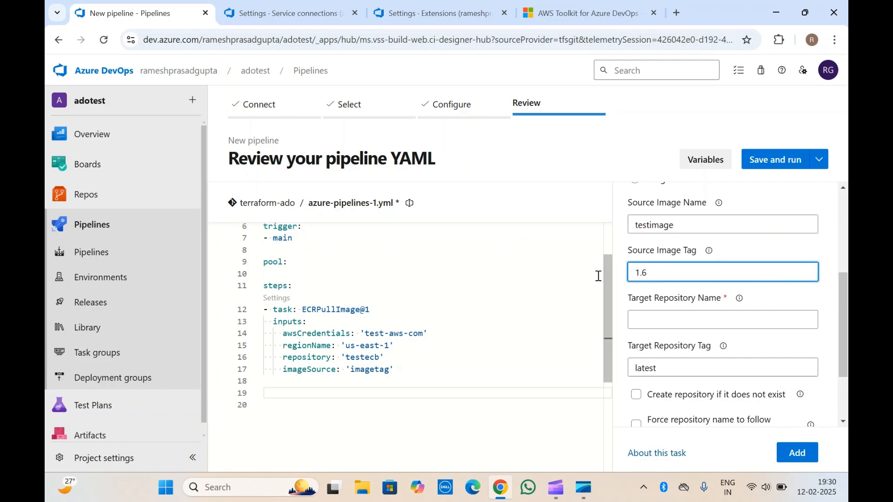
pyautogui.click(657, 325)
pyautogui.write('test')
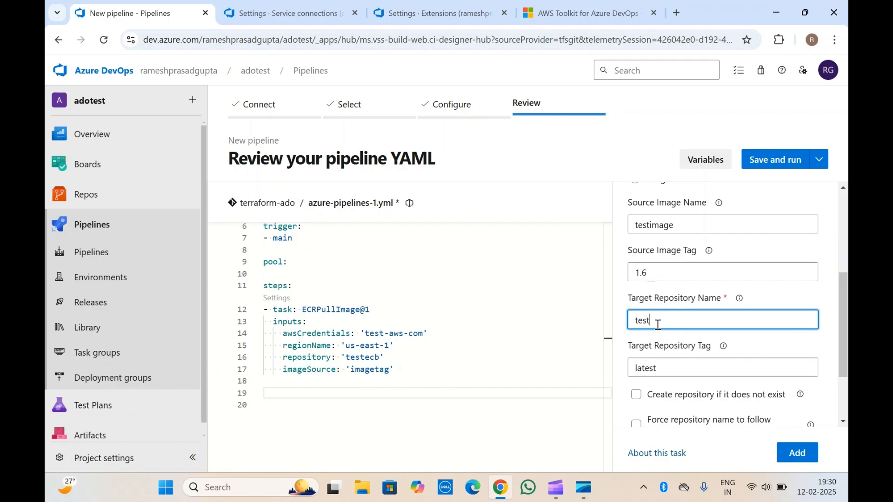
pyautogui.write('abcd')
pyautogui.scroll(-2, 657, 325)
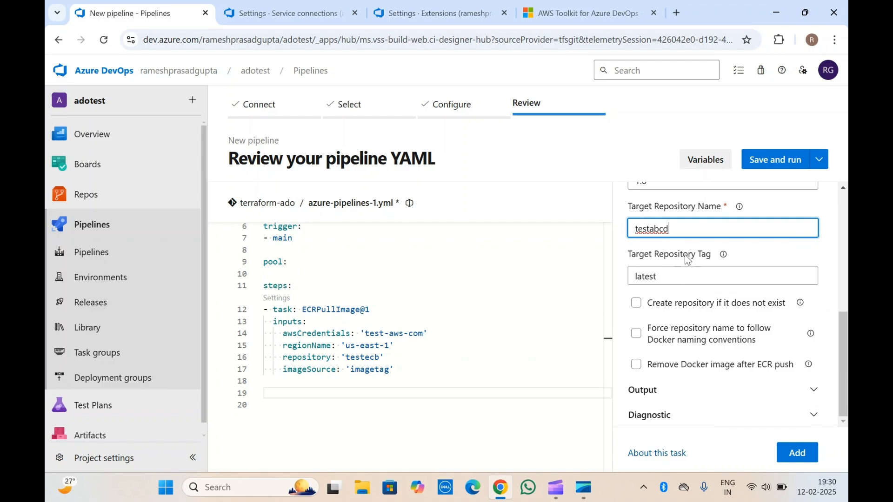
# Step: Enable creating the repository if it does not exist, expand the Output settings, and add the Amazon ECR Push task to the YAML
pyautogui.click(688, 260)
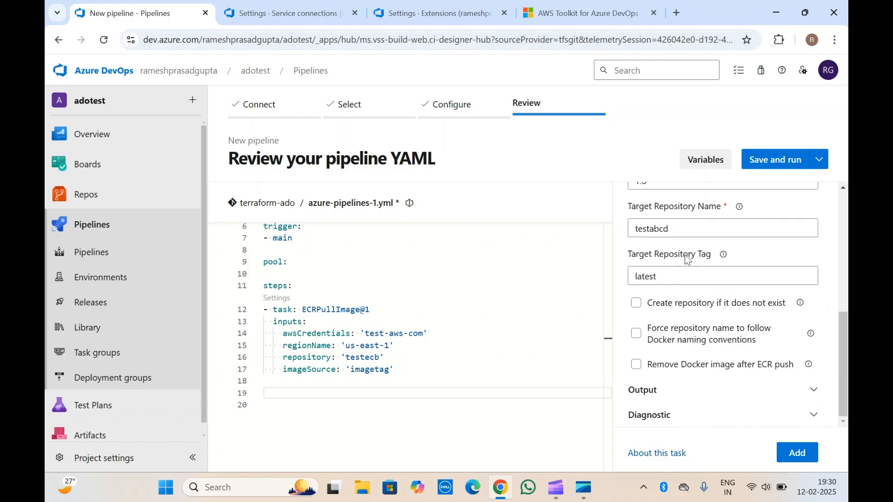
pyautogui.click(678, 308)
pyautogui.click(655, 395)
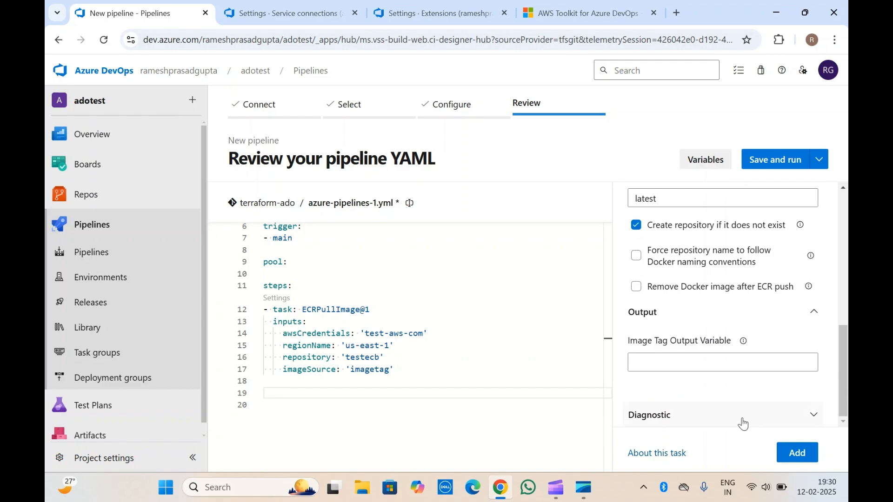
pyautogui.click(798, 452)
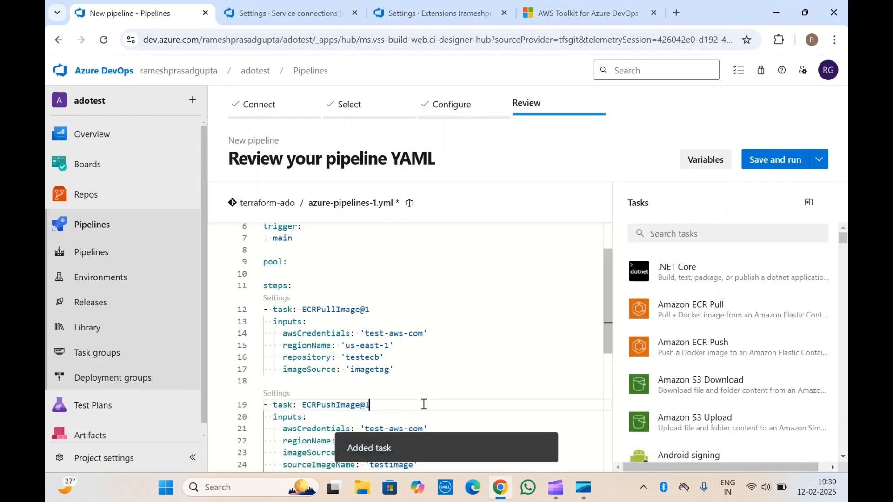
# Step: Review the inserted ECRPushImage@1 task block and its inputs alongside the ECRPullImage@1 task in the YAML
pyautogui.click(412, 406)
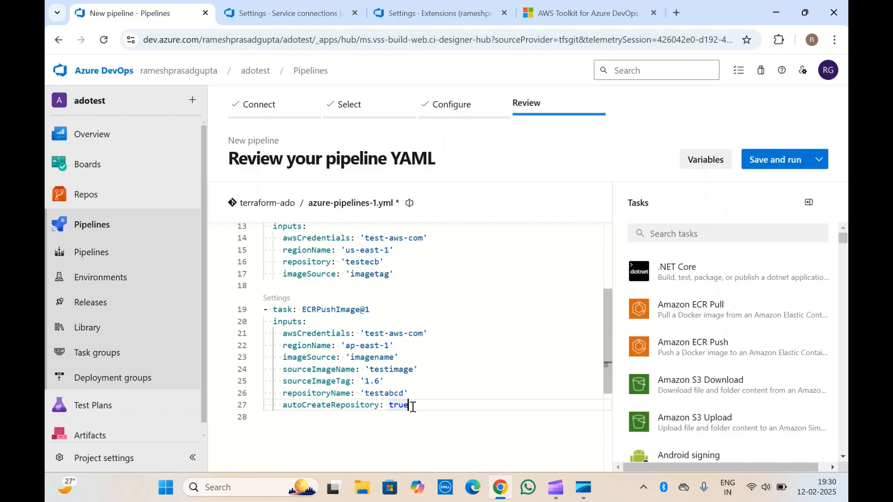
pyautogui.moveTo(412, 406); pyautogui.dragTo(230, 300)
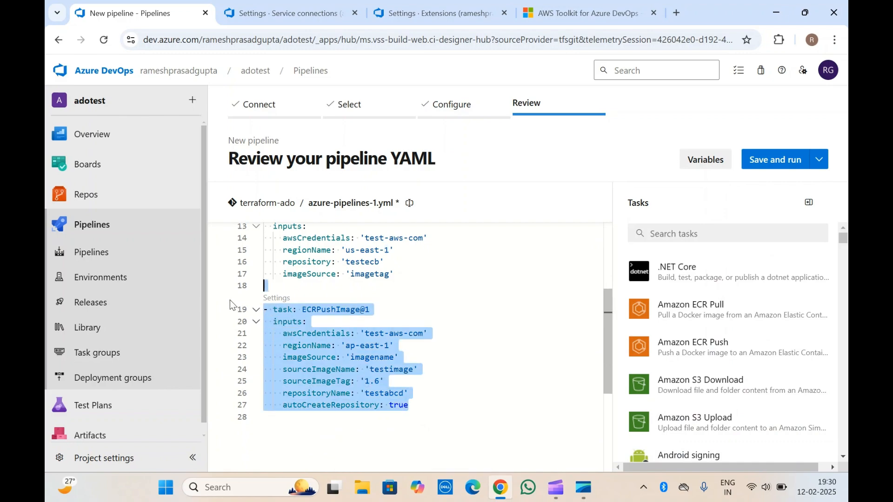
pyautogui.click(352, 323)
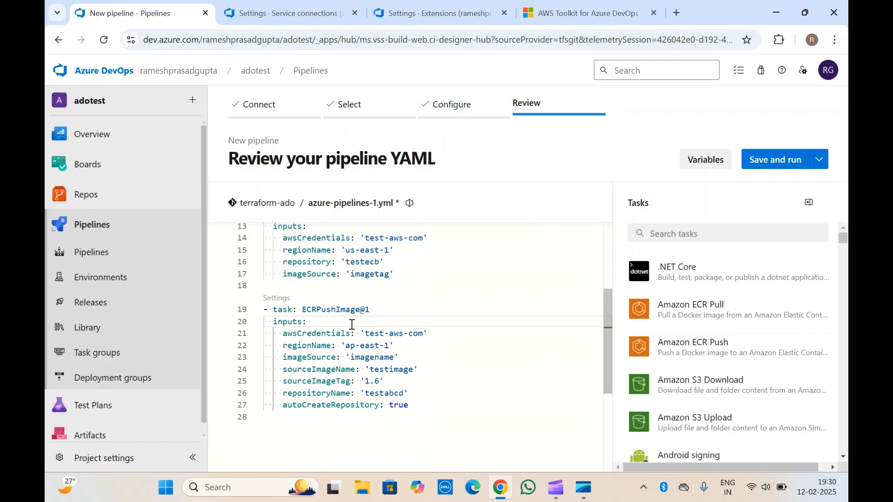
pyautogui.click(433, 363)
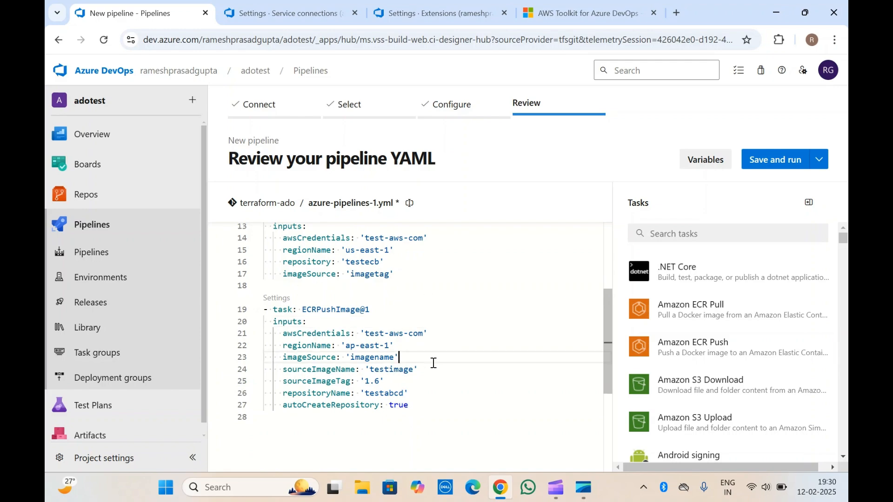
pyautogui.click(355, 323)
pyautogui.scroll(2, 356, 323)
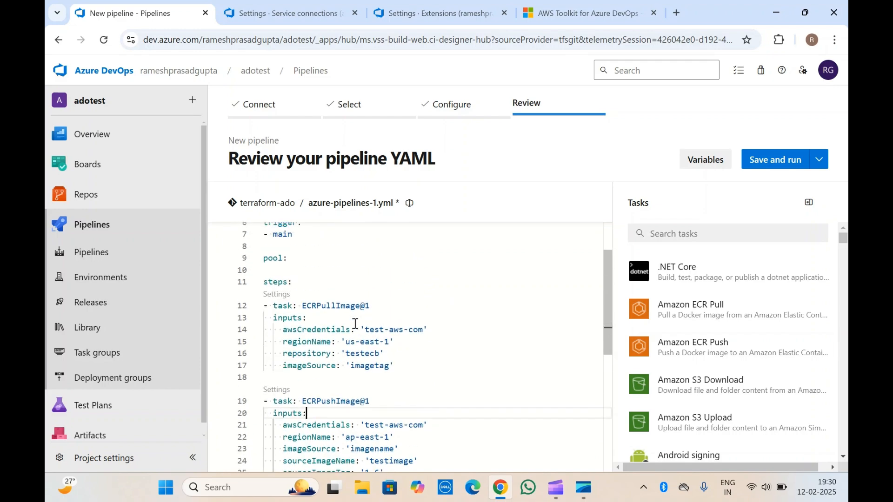
pyautogui.scroll(-2, 356, 324)
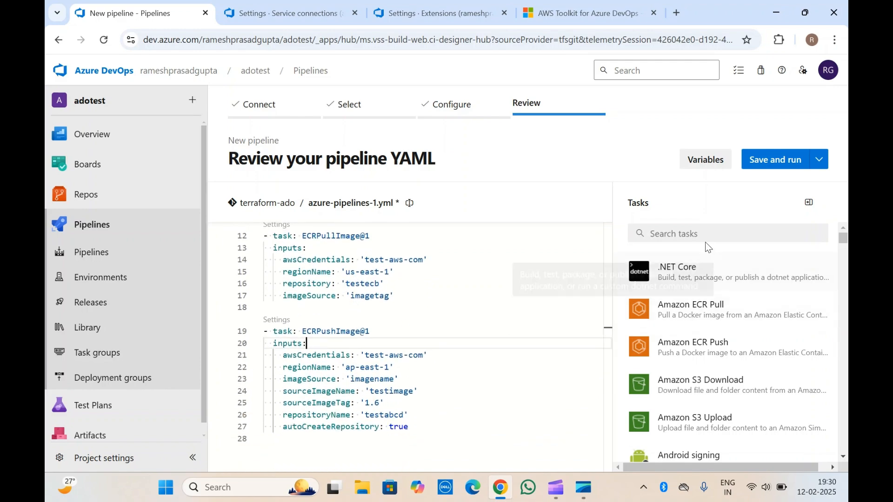
# Step: Search the tasks for aws and open the Amazon S3 Download settings for insertion on blank line 28 of the YAML
pyautogui.click(692, 231)
pyautogui.write('aws')
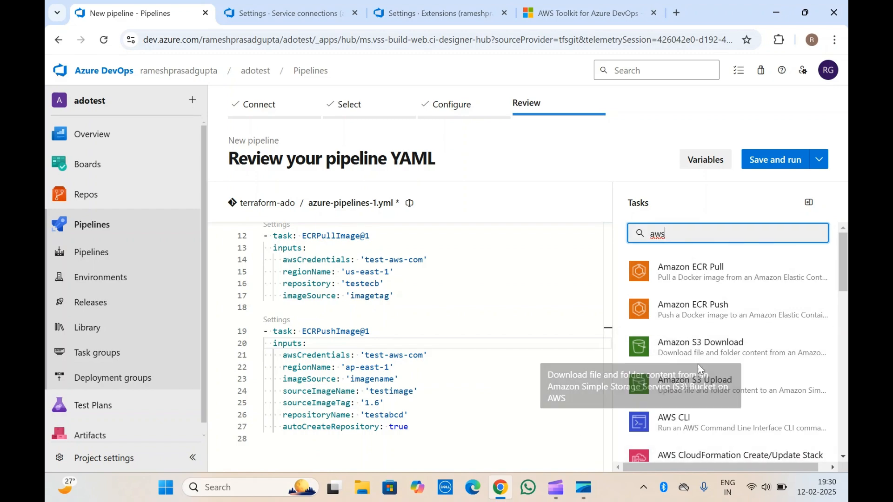
pyautogui.scroll(-1, 689, 367)
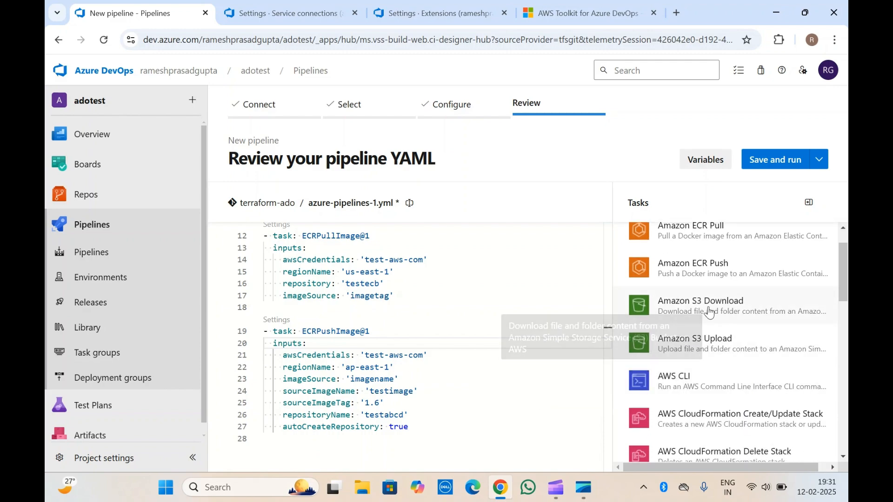
pyautogui.scroll(-1, 265, 395)
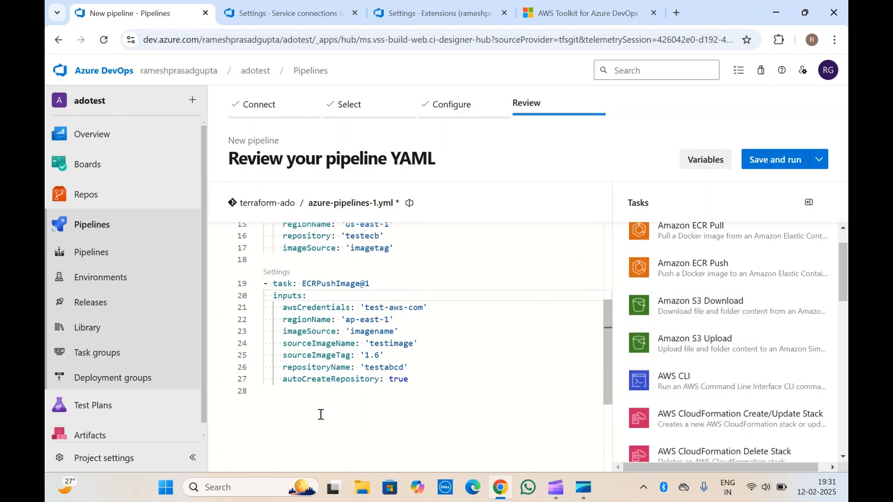
pyautogui.click(260, 401)
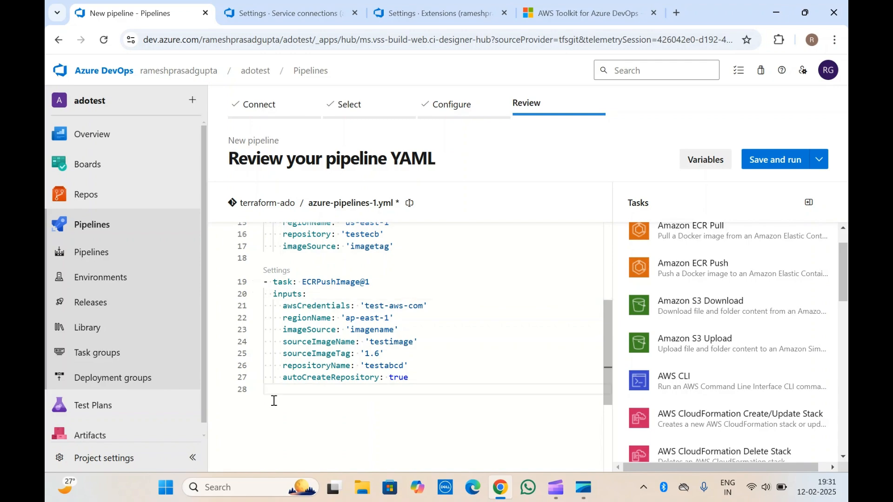
pyautogui.scroll(-1, 706, 310)
pyautogui.click(711, 296)
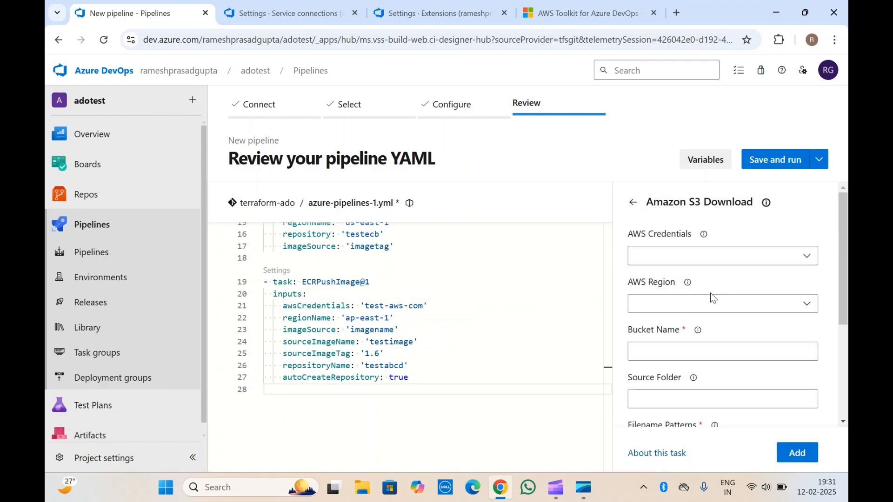
# Step: Set the Amazon S3 Download task's AWS Credentials to test-aws-com and its AWS Region to Asia Pacific (Hong Kong) [ap-east-1]
pyautogui.click(761, 259)
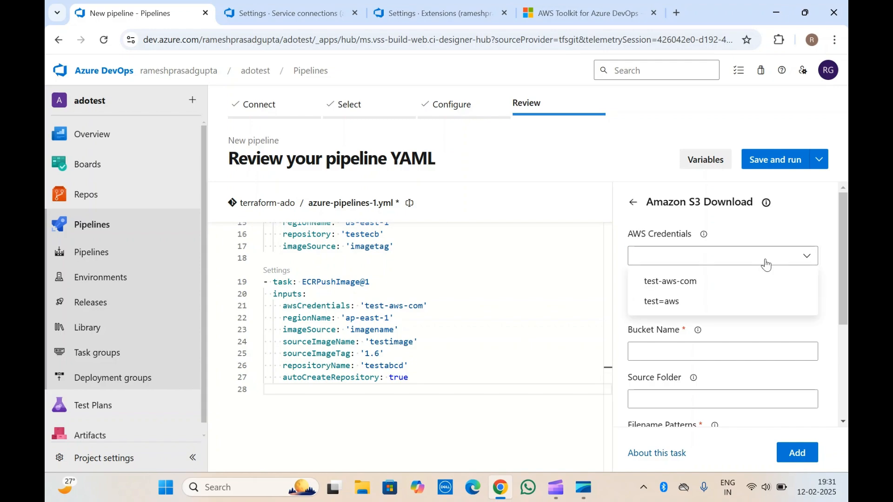
pyautogui.click(693, 289)
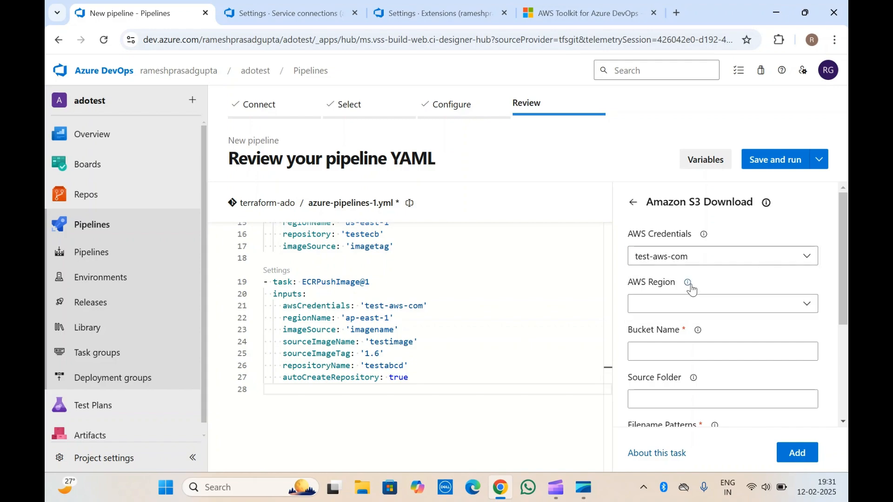
pyautogui.click(807, 305)
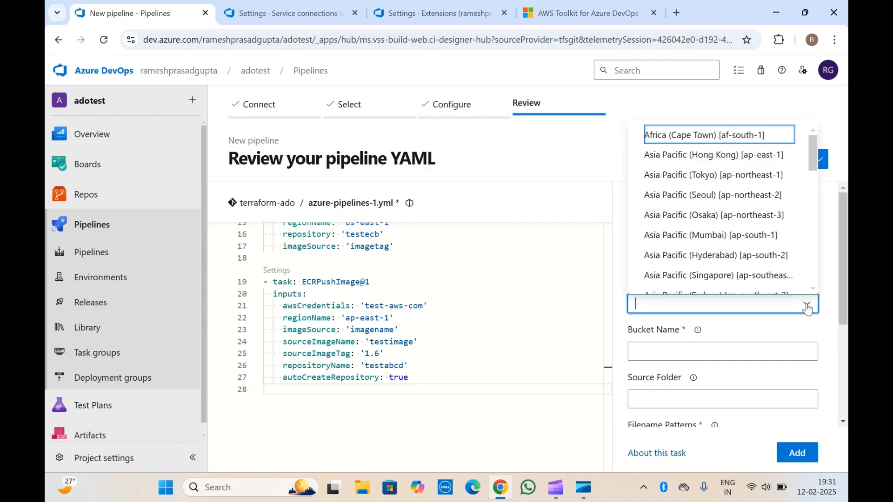
pyautogui.click(698, 158)
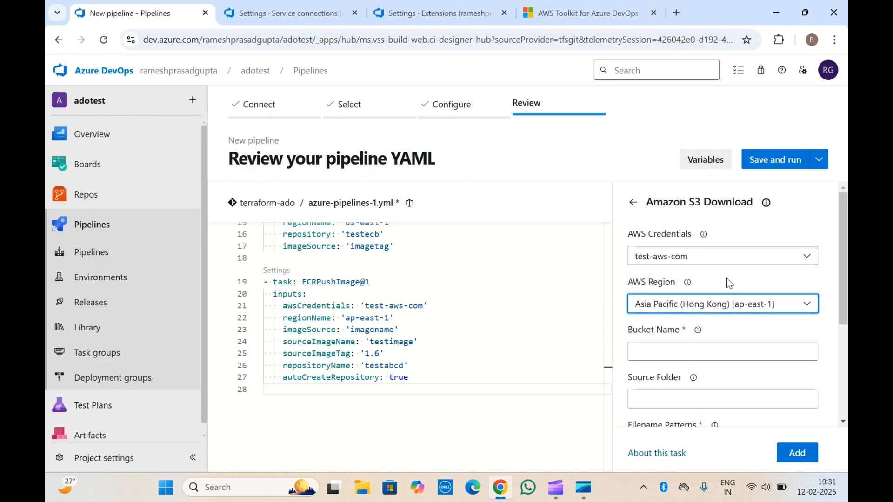
# Step: Set both the bucket name and the source folder of the Amazon S3 Download task to abcd
pyautogui.click(710, 320)
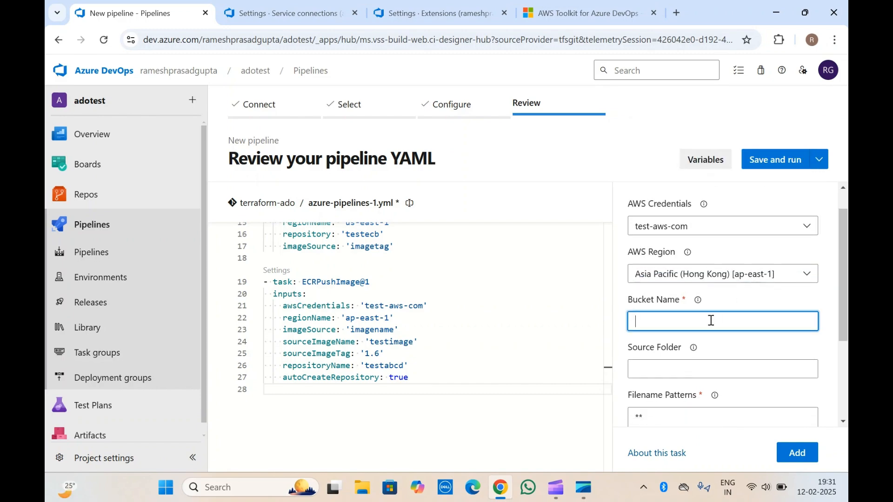
pyautogui.write('abcd')
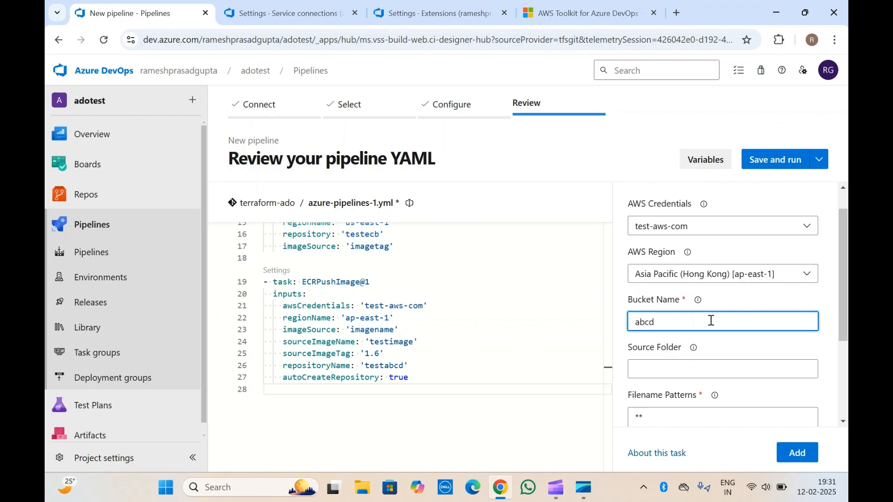
pyautogui.scroll(1, 711, 320)
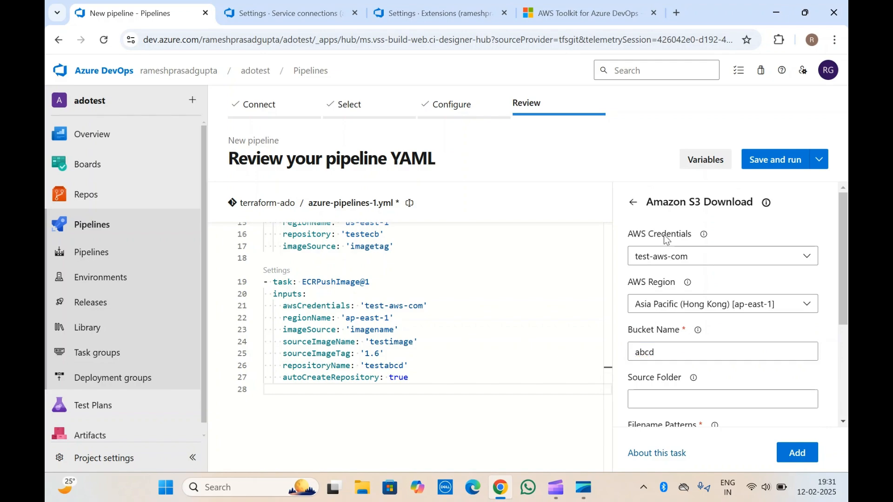
pyautogui.scroll(-3, 663, 234)
pyautogui.click(655, 293)
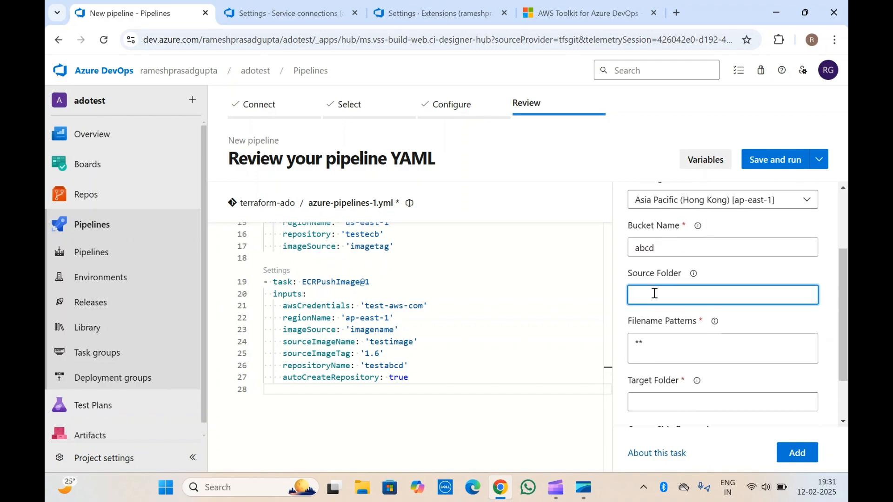
pyautogui.write('abcd')
pyautogui.scroll(-2, 654, 294)
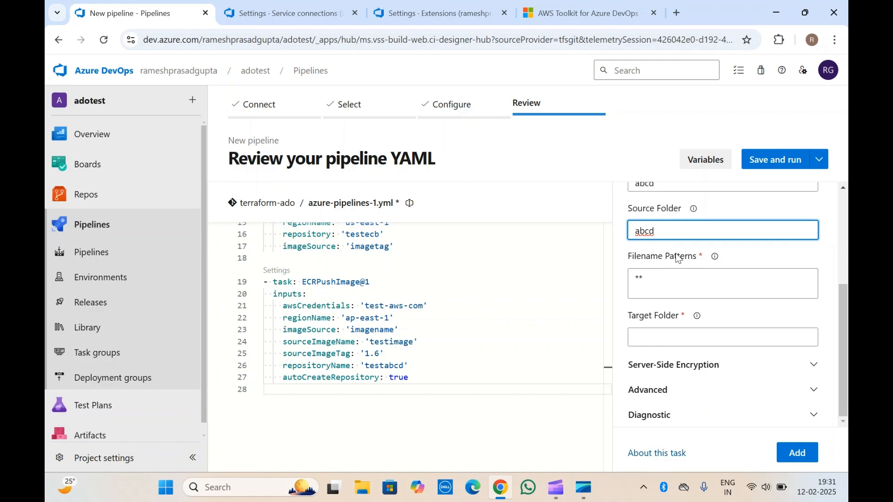
# Step: Set the Amazon S3 Download task's target folder to $(System.defaultworkingdirectory)
pyautogui.click(661, 275)
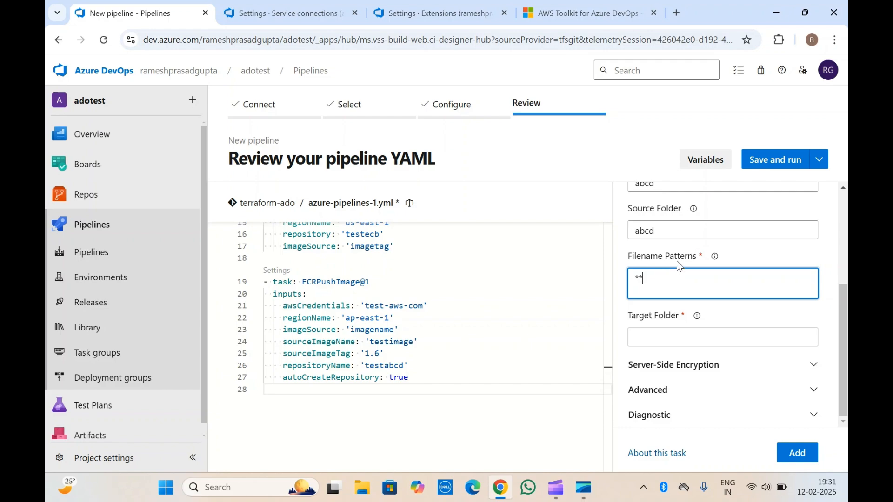
pyautogui.click(666, 338)
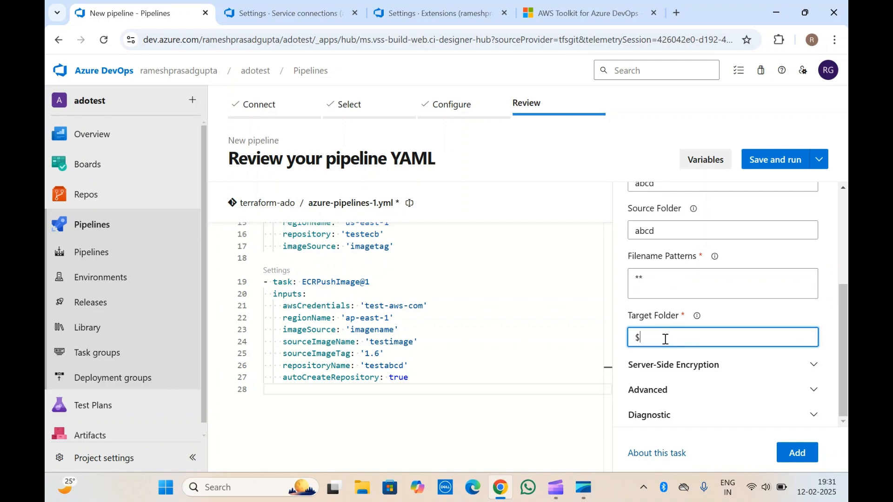
pyautogui.write('$(System.defaultwo')
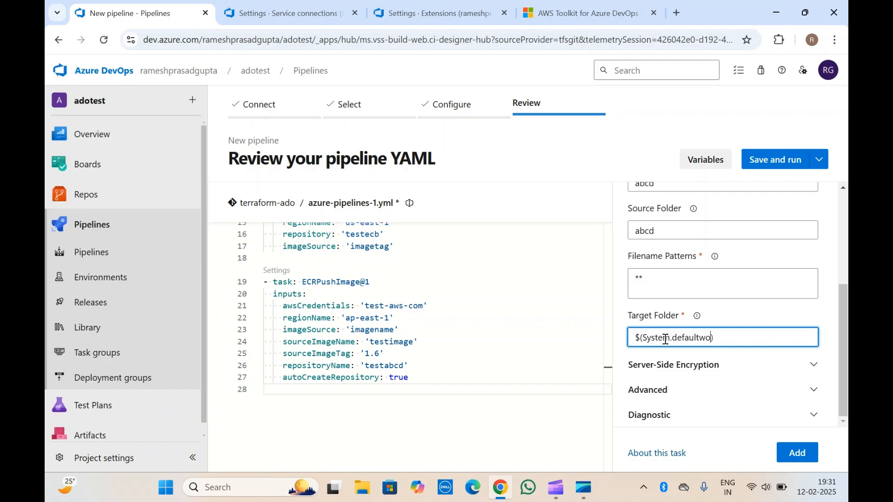
pyautogui.write('rkingdirectory')
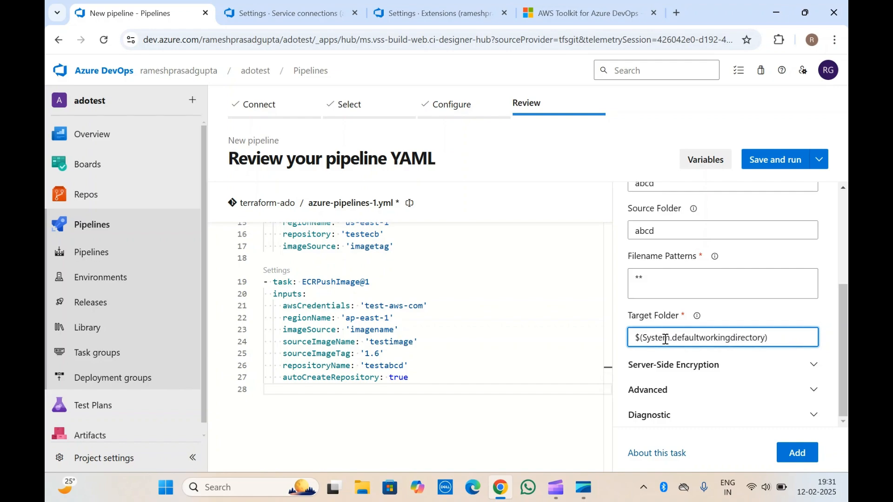
# Step: Expand the Server-Side Encryption and Advanced settings, then add the Amazon S3 Download task to the YAML
pyautogui.click(688, 365)
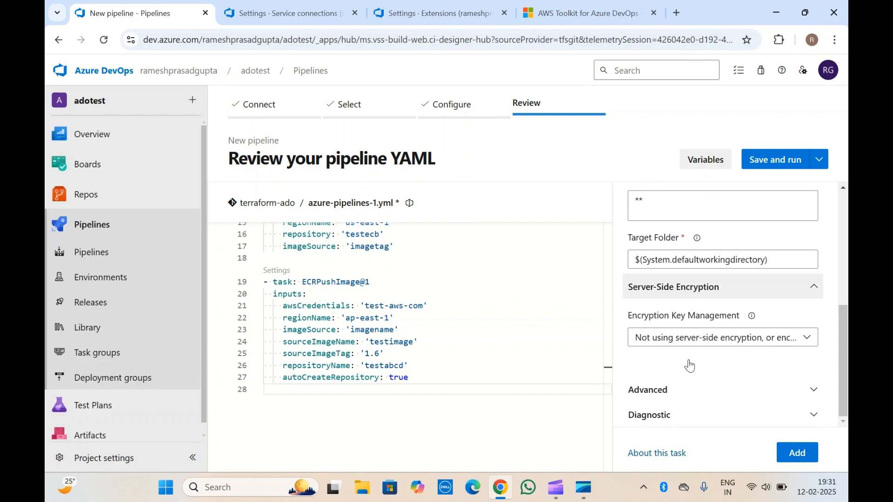
pyautogui.click(668, 391)
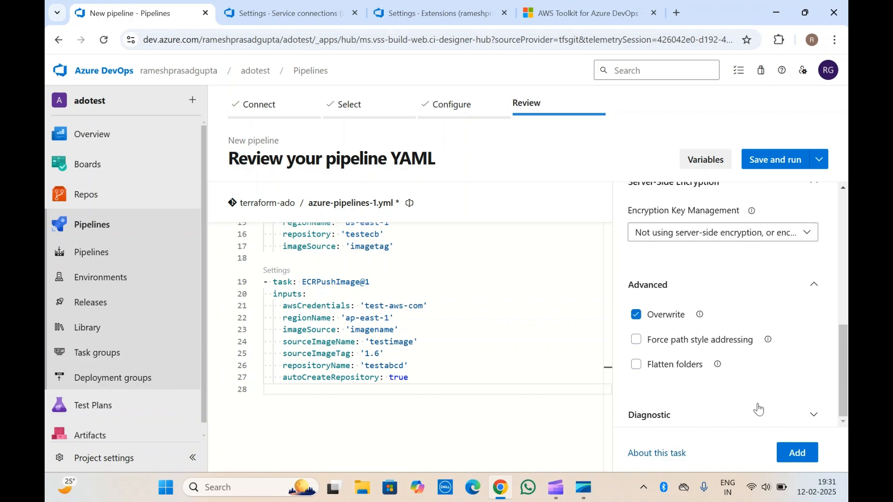
pyautogui.click(797, 452)
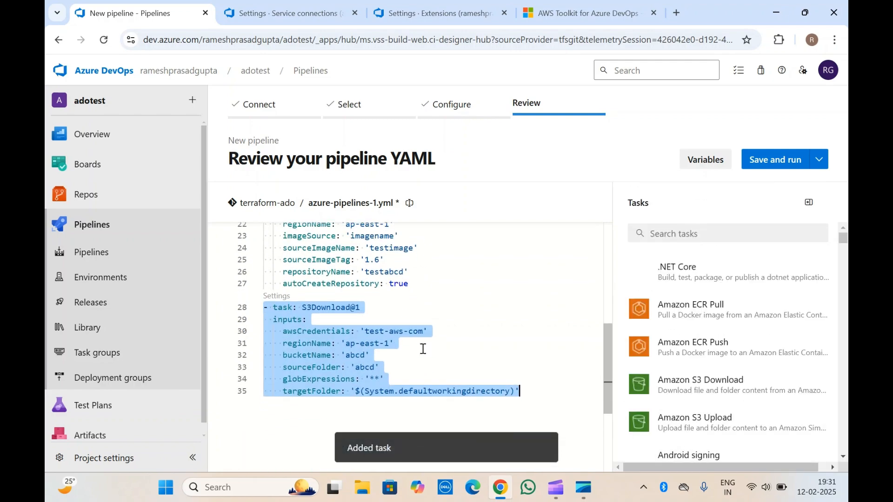
pyautogui.click(528, 389)
pyautogui.scroll(1, 336, 308)
pyautogui.scroll(1, 336, 307)
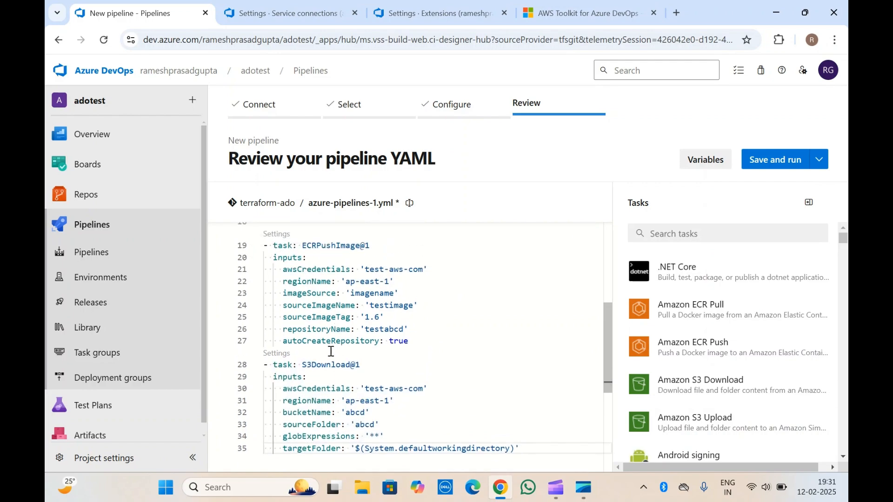
# Step: Review the S3Download, ECRPushImage and ECRPullImage tasks already added to the pipeline YAML
pyautogui.moveTo(302, 365); pyautogui.dragTo(361, 365)
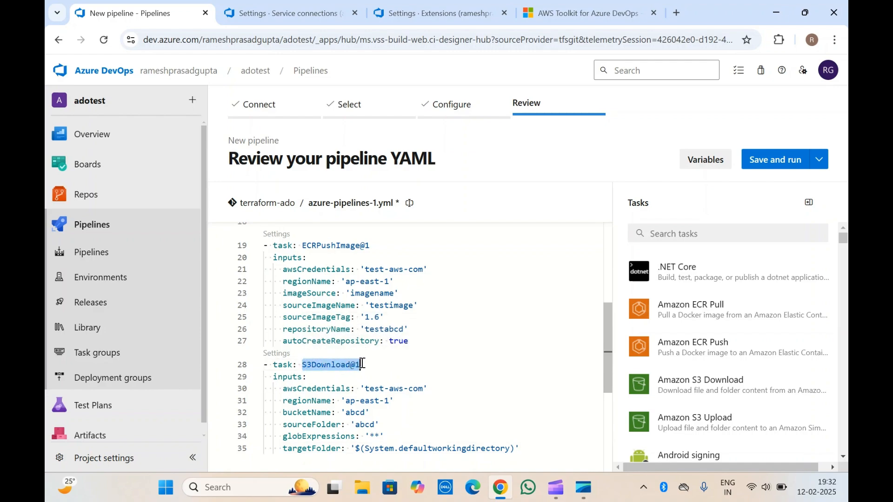
pyautogui.click(321, 365)
pyautogui.doubleClick(334, 247)
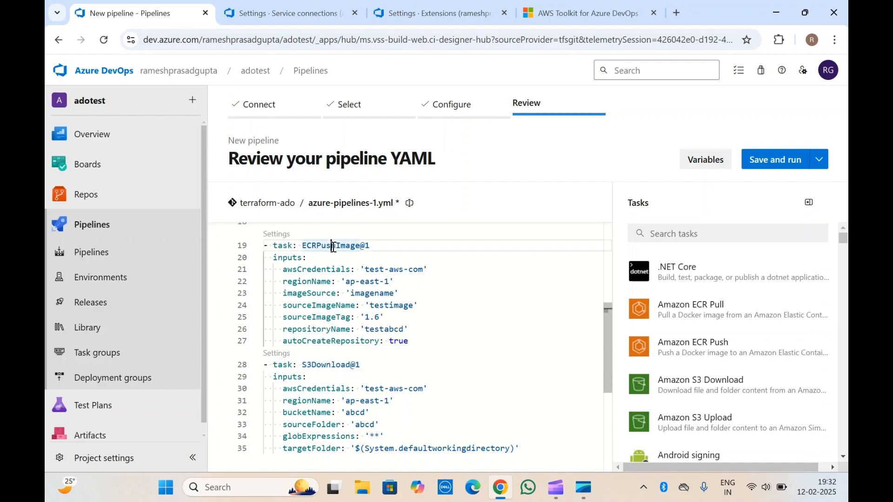
pyautogui.scroll(3, 333, 247)
pyautogui.scroll(2, 333, 248)
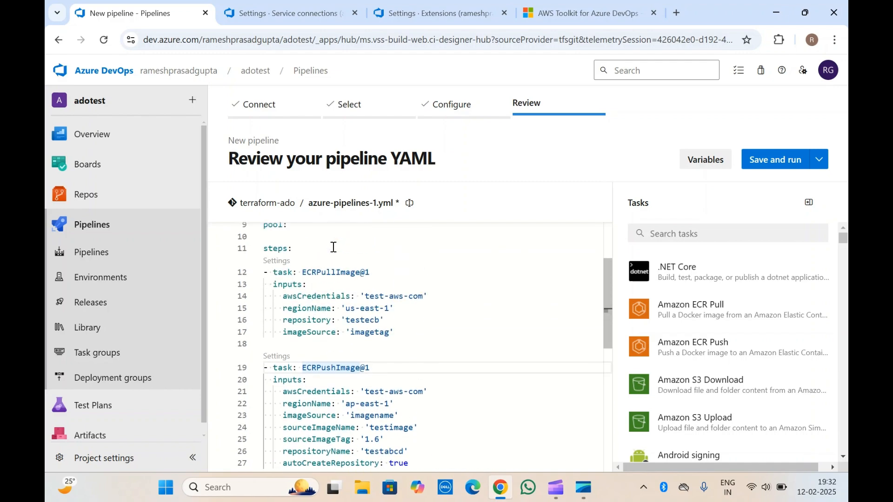
pyautogui.doubleClick(324, 273)
pyautogui.scroll(-5, 323, 278)
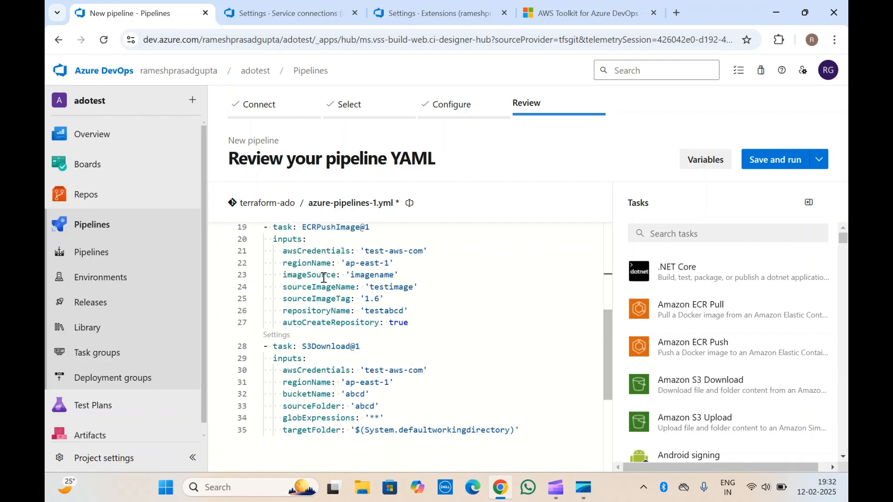
pyautogui.scroll(-4, 324, 278)
# Step: Add two empty, unindented lines after the S3Download task's targetFolder line at the end of the YAML
pyautogui.click(545, 316)
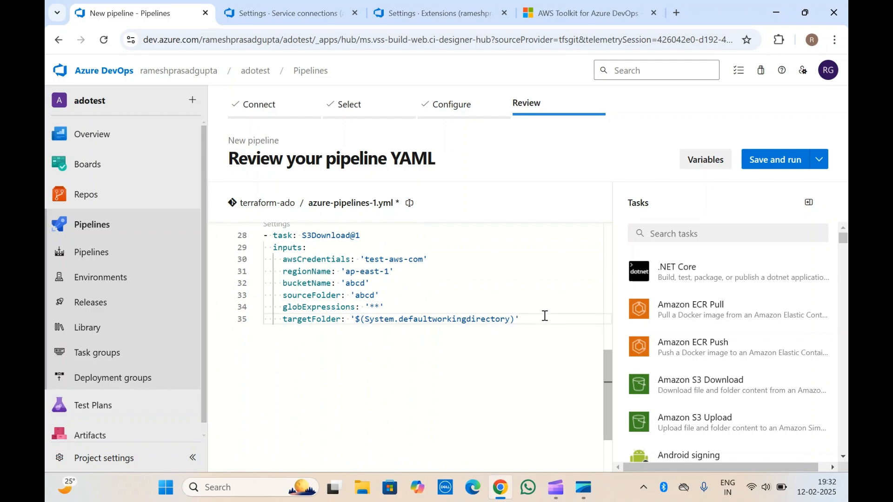
pyautogui.press('Return')
pyautogui.press('Return')
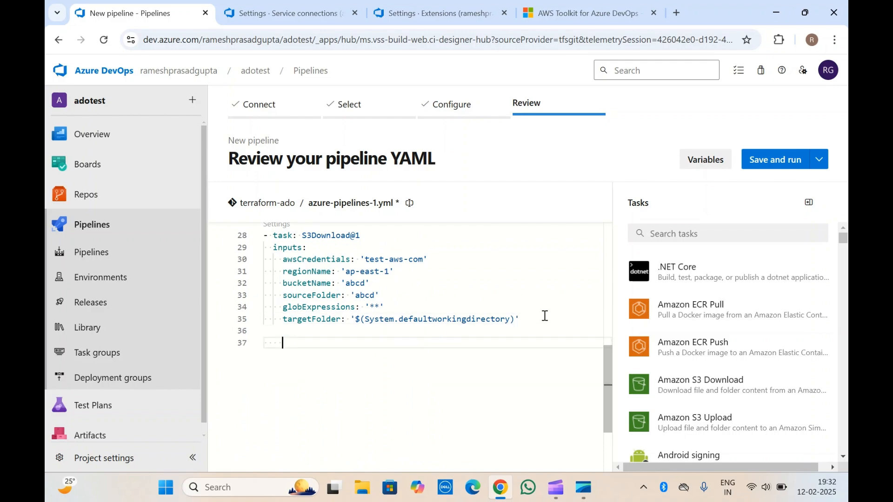
pyautogui.press('BackSpace')
pyautogui.press('BackSpace')
# Step: Search the task list for aws and open the AWS CLI task
pyautogui.click(679, 233)
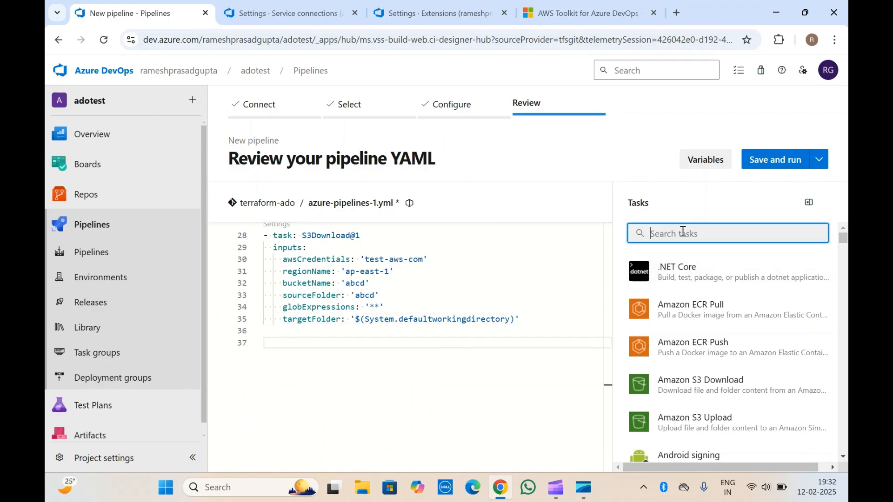
pyautogui.write('aws')
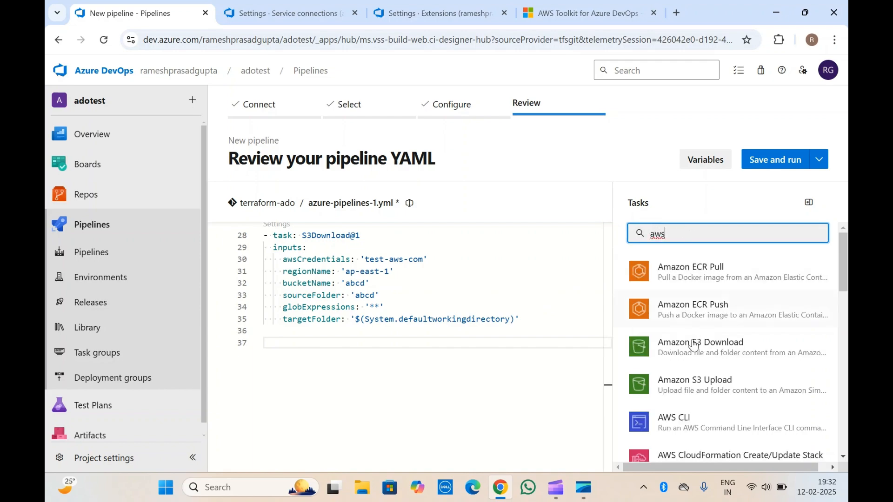
pyautogui.scroll(-2, 695, 371)
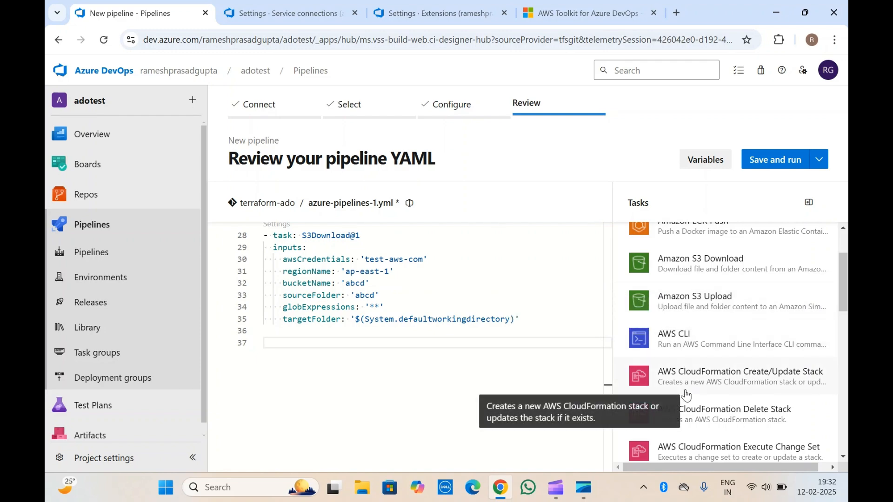
pyautogui.click(714, 343)
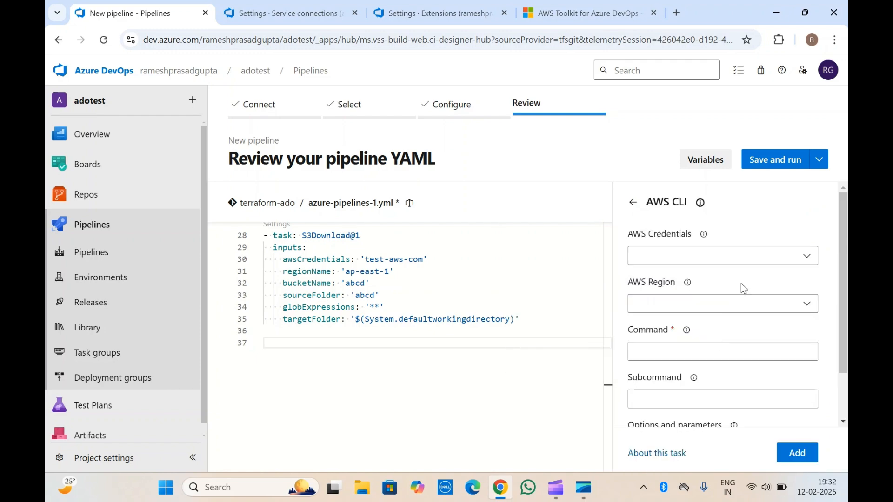
# Step: Set the AWS CLI task's AWS Credentials to test-aws-com and its AWS Region to Asia Pacific (Osaka) [ap-northeast-3]
pyautogui.click(780, 259)
pyautogui.click(696, 282)
pyautogui.click(728, 305)
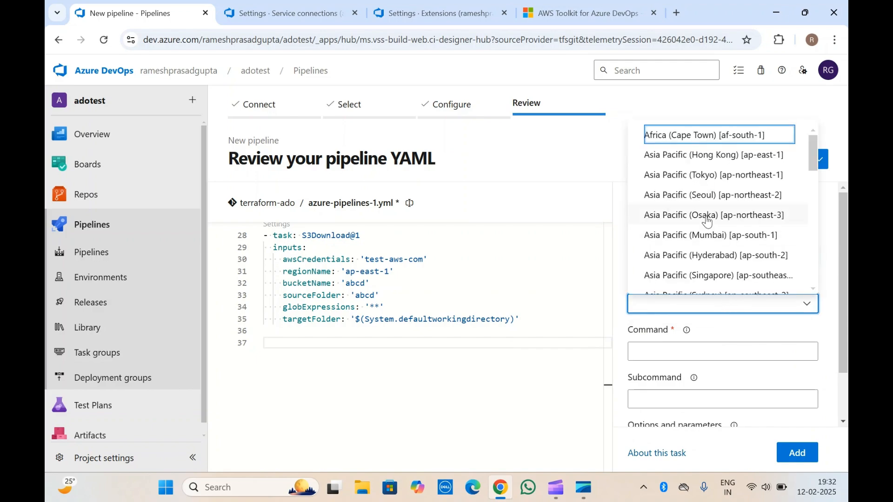
pyautogui.click(706, 215)
pyautogui.scroll(-1, 705, 345)
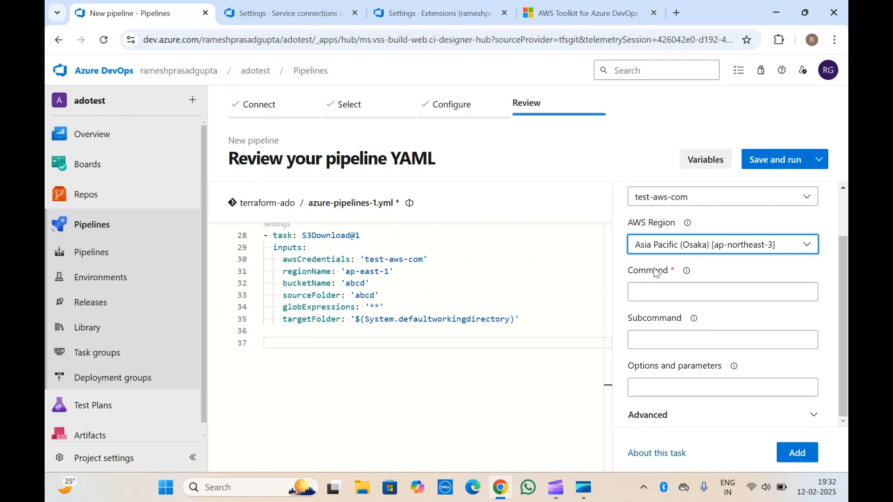
pyautogui.click(650, 288)
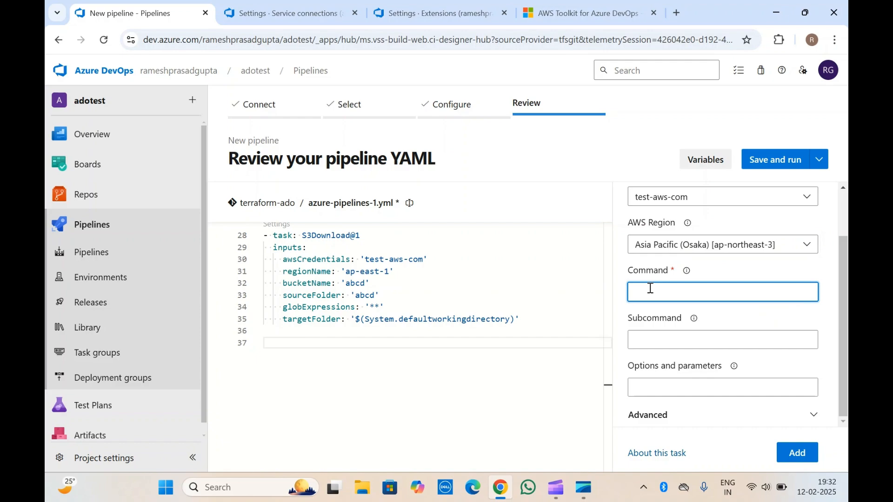
pyautogui.write('abcd')
pyautogui.click(713, 266)
pyautogui.moveTo(664, 296); pyautogui.dragTo(629, 296)
pyautogui.click(657, 294)
# Step: Copy aws help from the Command field's help text and use it as the AWS CLI task's command
pyautogui.click(686, 275)
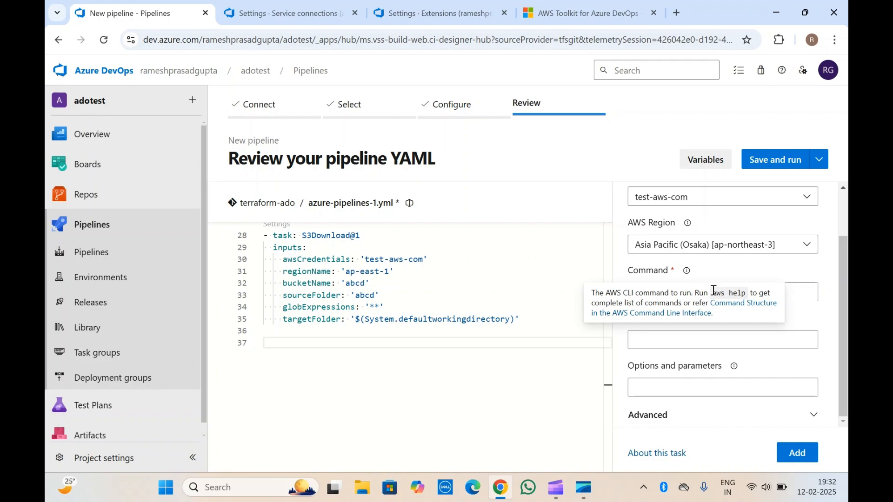
pyautogui.moveTo(714, 290); pyautogui.dragTo(744, 293)
pyautogui.hotkey('ctrl', 'c')
pyautogui.click(800, 292)
pyautogui.write('abcd')
pyautogui.hotkey('ctrl', 'a')
pyautogui.write('v')
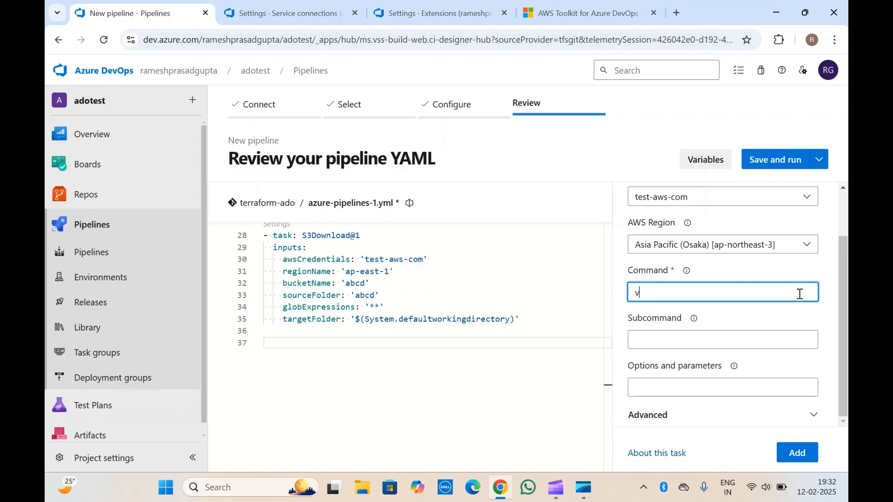
pyautogui.hotkey('ctrl', 'v')
pyautogui.click(728, 274)
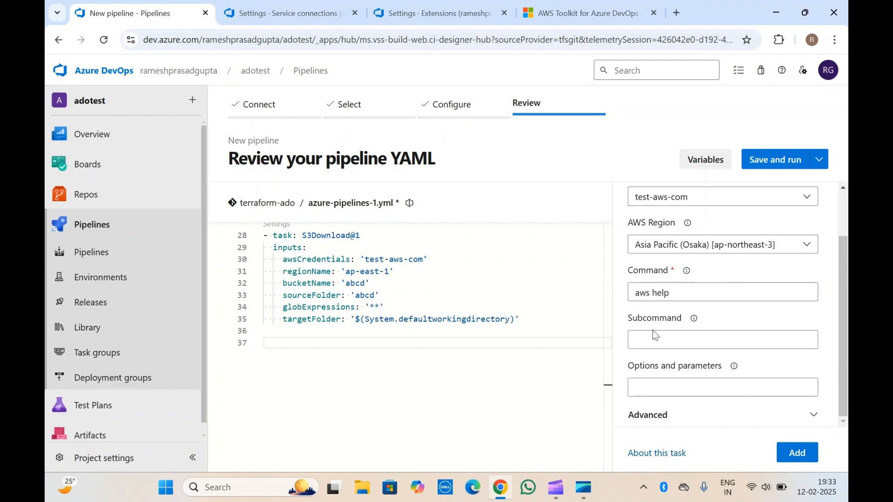
# Step: Enable Fail on Standard Error in the Advanced settings and add the AWS CLI task to the YAML
pyautogui.click(658, 343)
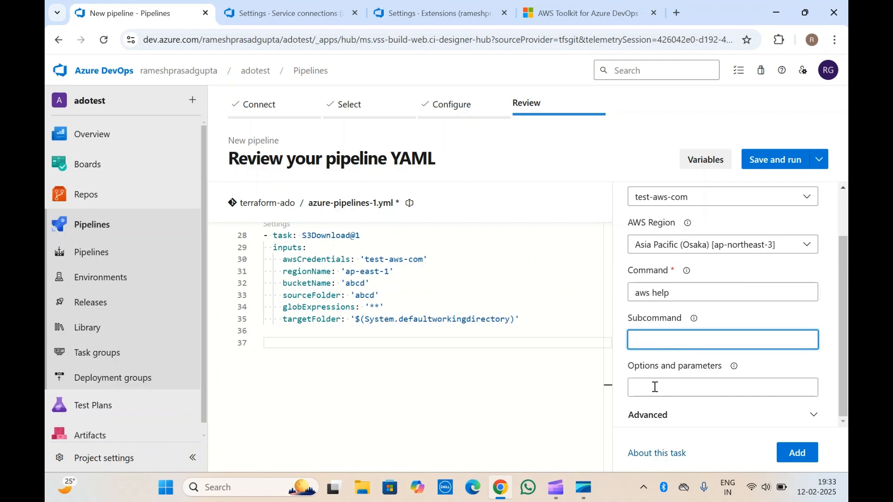
pyautogui.click(642, 273)
pyautogui.click(683, 288)
pyautogui.doubleClick(683, 289)
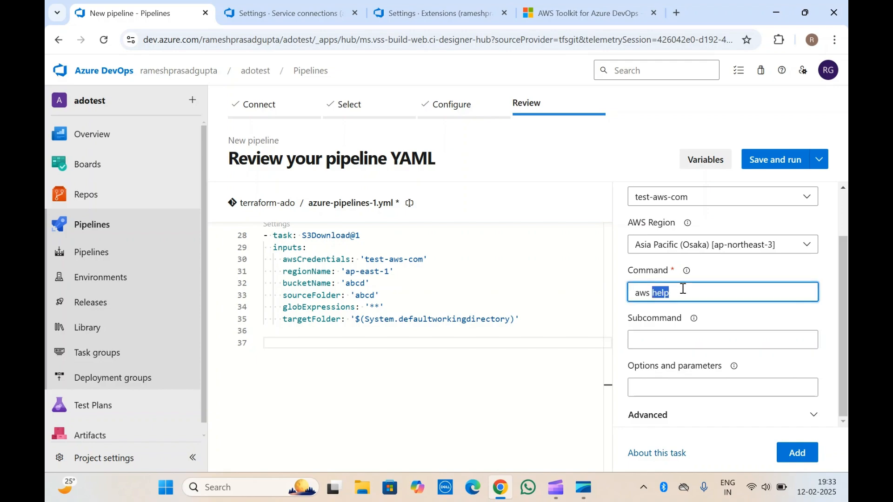
pyautogui.click(662, 414)
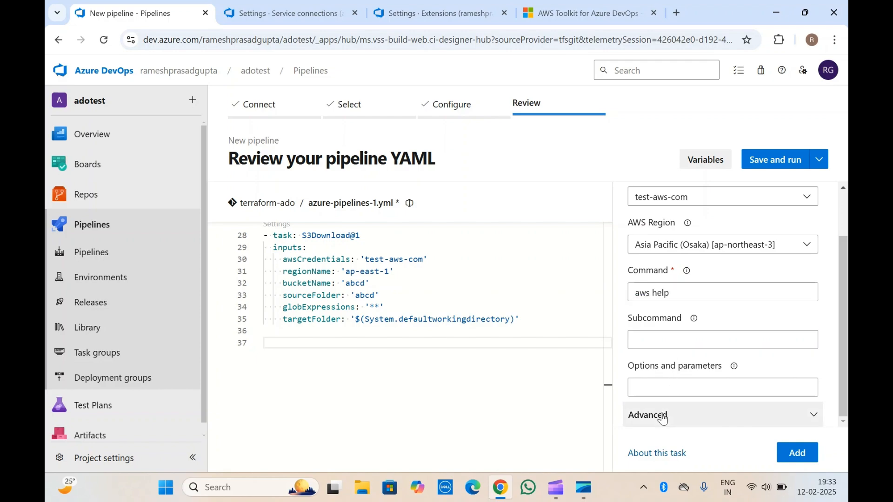
pyautogui.click(693, 389)
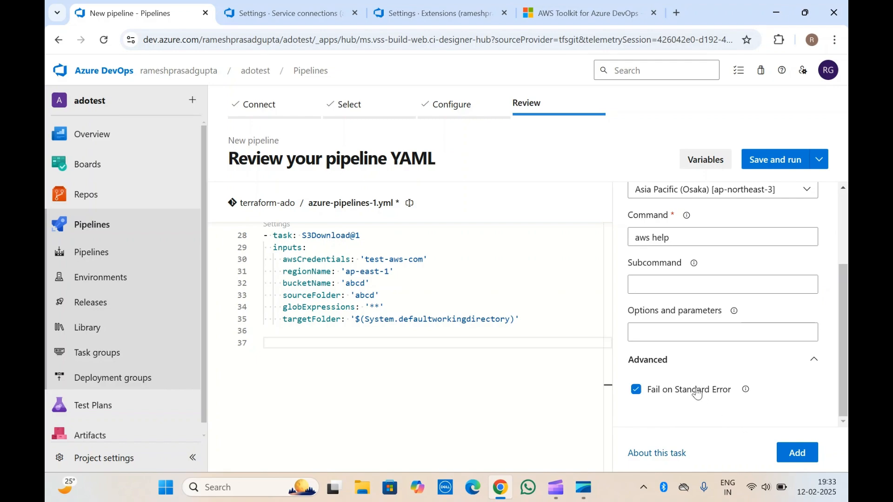
pyautogui.click(794, 452)
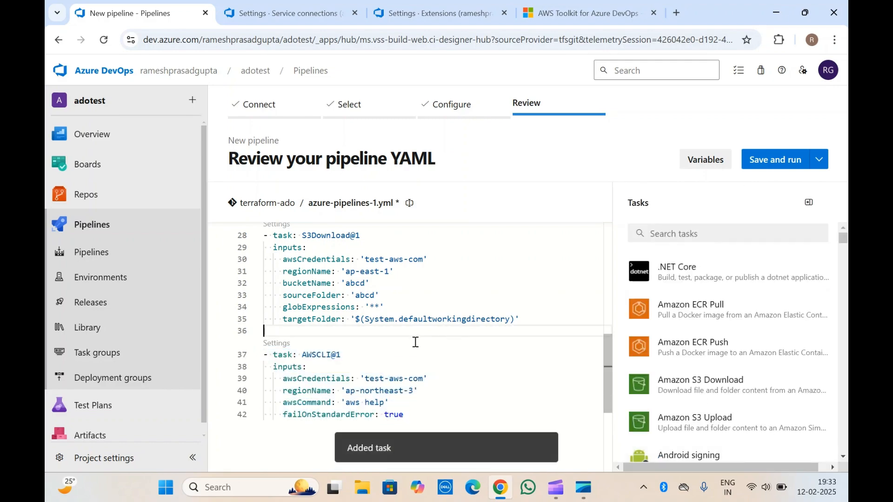
# Step: Examine the newly added AWSCLI@1 task block and its inputs in the pipeline YAML
pyautogui.doubleClick(319, 355)
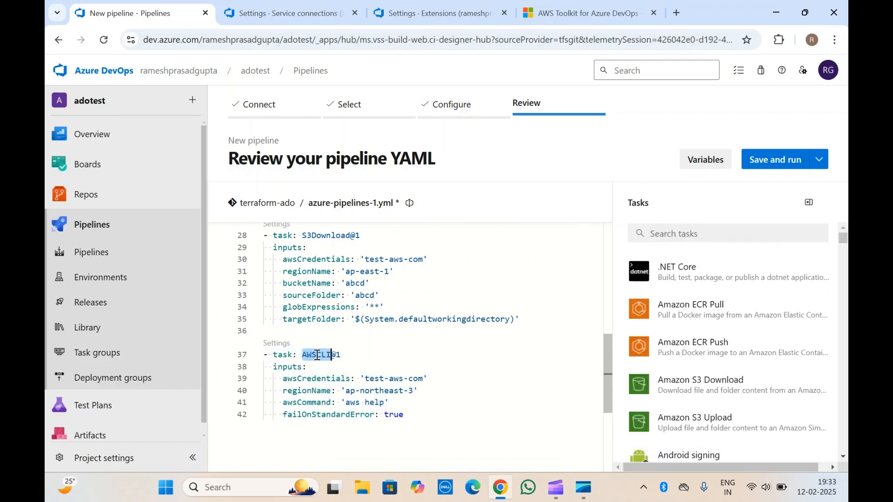
pyautogui.moveTo(416, 415); pyautogui.dragTo(258, 347)
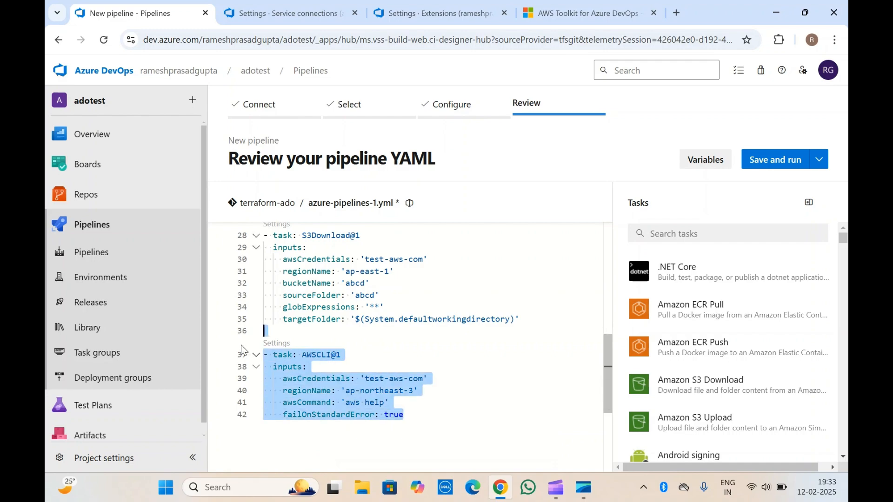
pyautogui.click(380, 388)
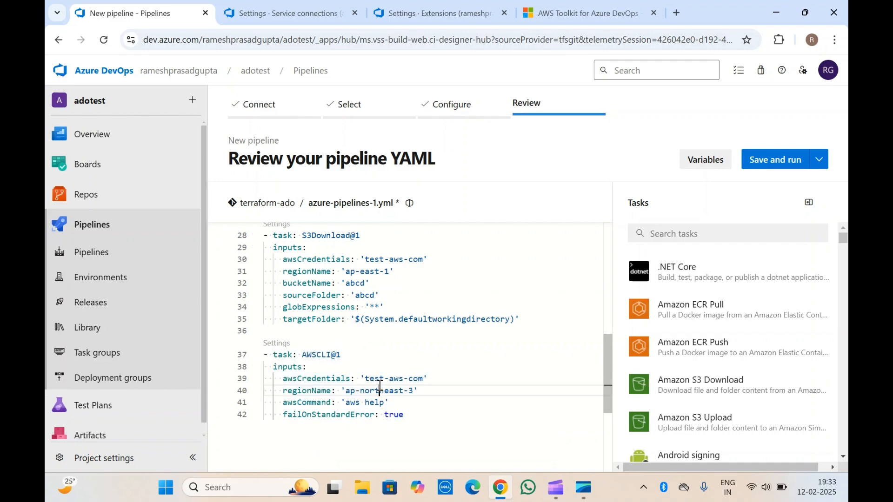
pyautogui.click(414, 415)
pyautogui.moveTo(415, 414); pyautogui.dragTo(259, 350)
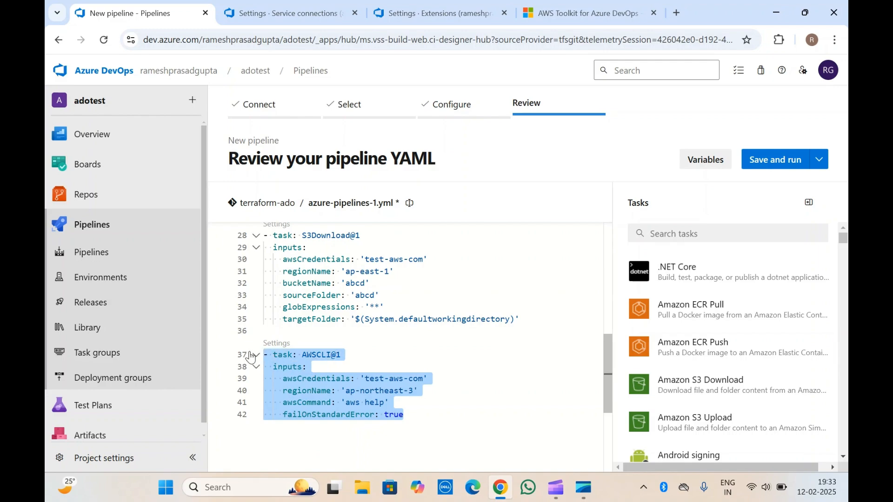
pyautogui.click(386, 379)
pyautogui.click(420, 415)
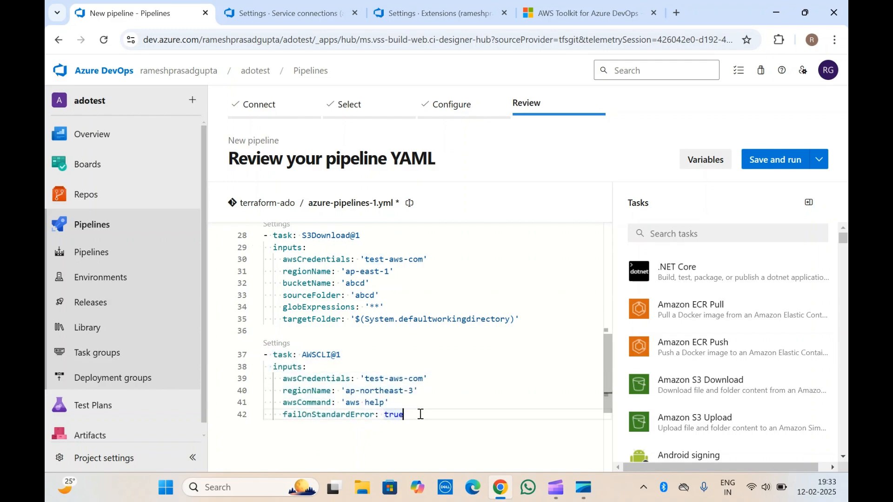
pyautogui.click(313, 339)
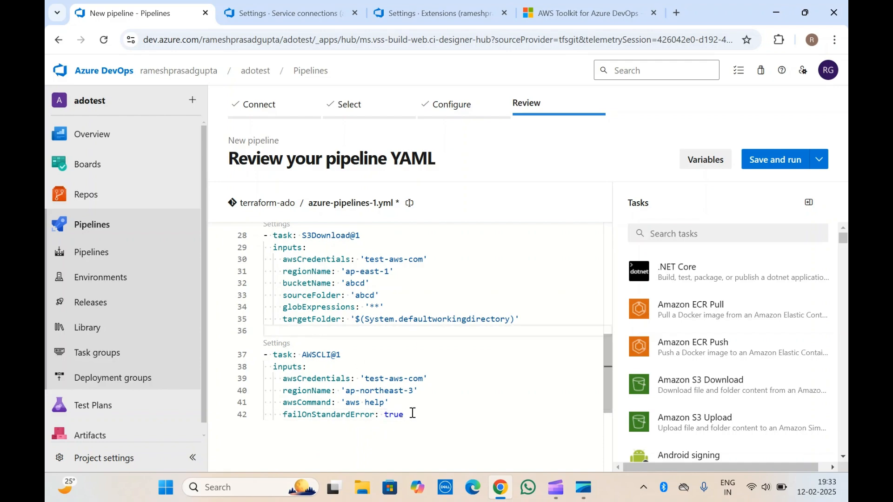
pyautogui.moveTo(412, 415); pyautogui.dragTo(264, 355)
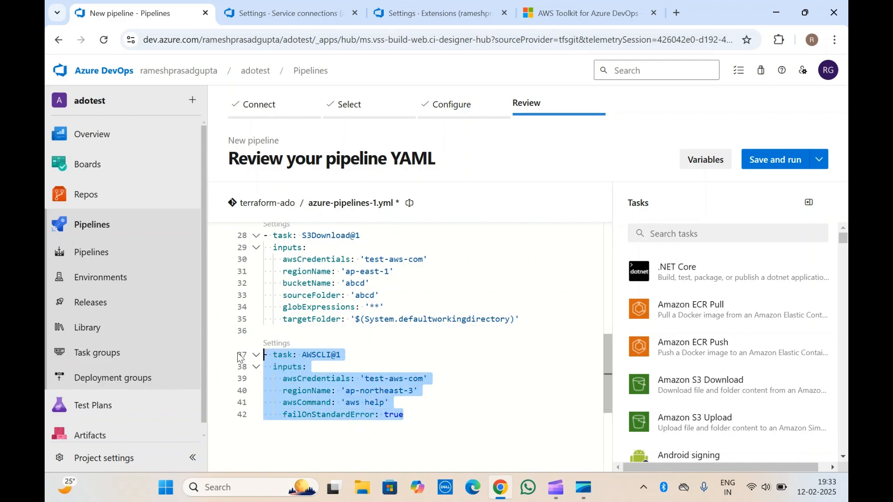
pyautogui.doubleClick(314, 356)
pyautogui.moveTo(430, 414); pyautogui.dragTo(273, 354)
pyautogui.click(385, 366)
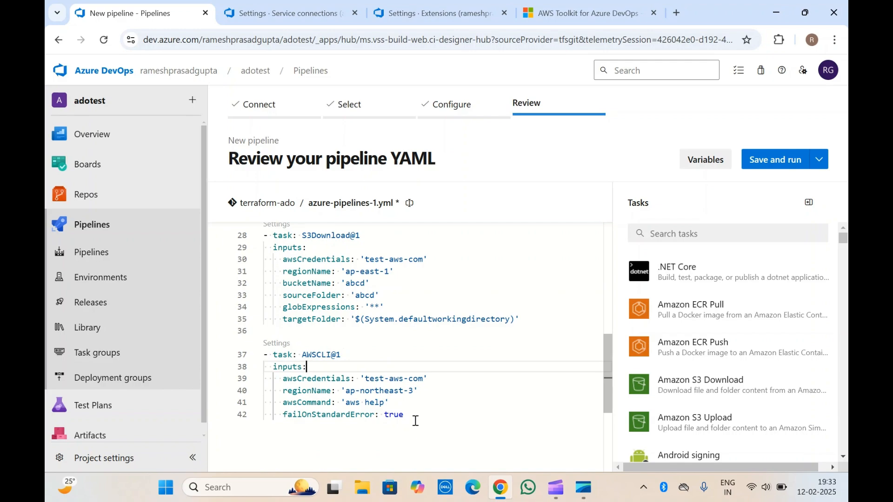
# Step: Add two empty, unindented lines after the AWSCLI task's failOnStandardError line at the end of the YAML
pyautogui.scroll(-3, 366, 353)
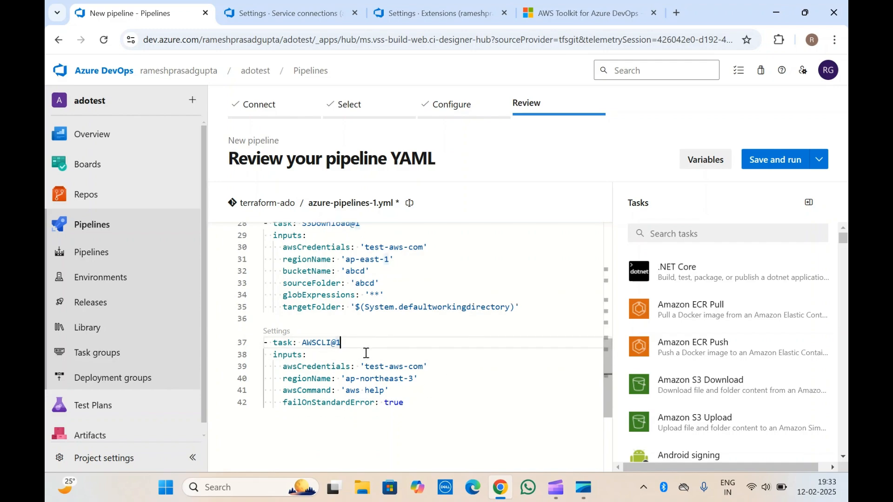
pyautogui.click(272, 393)
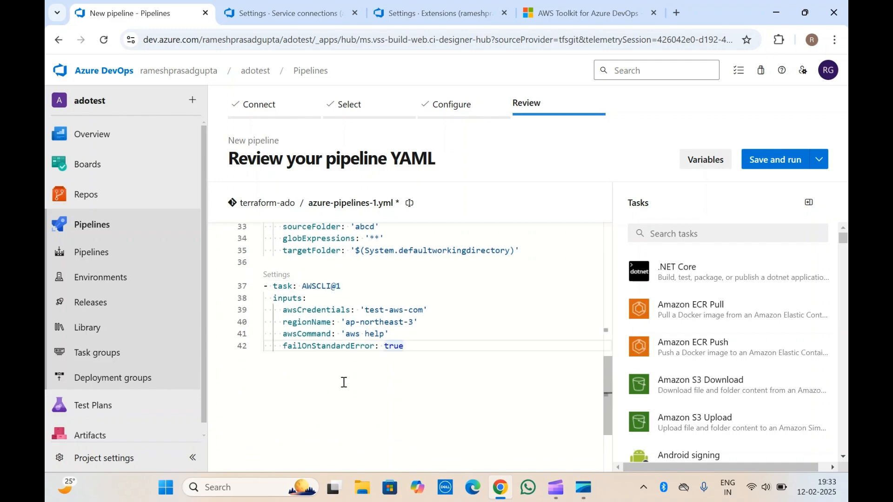
pyautogui.press('Return')
pyautogui.press('Return')
pyautogui.press('BackSpace')
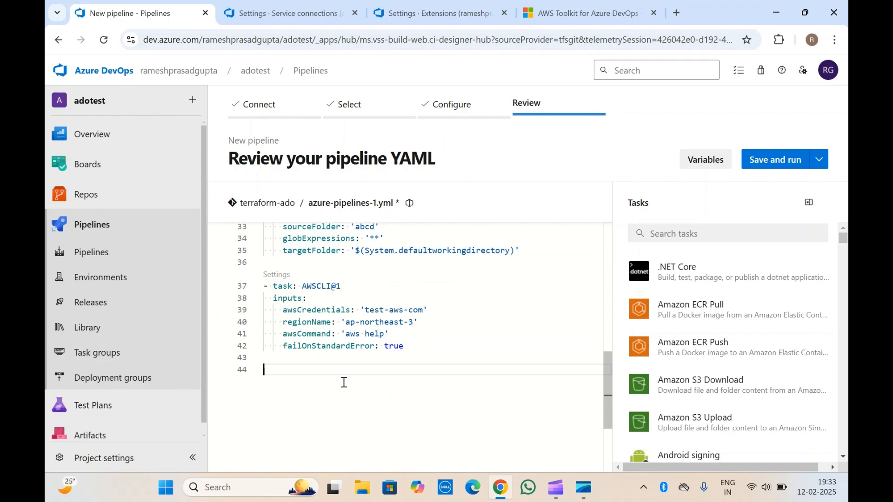
# Step: Place the cursor on empty line 44 at the end of the YAML and search the task list for aws
pyautogui.click(316, 263)
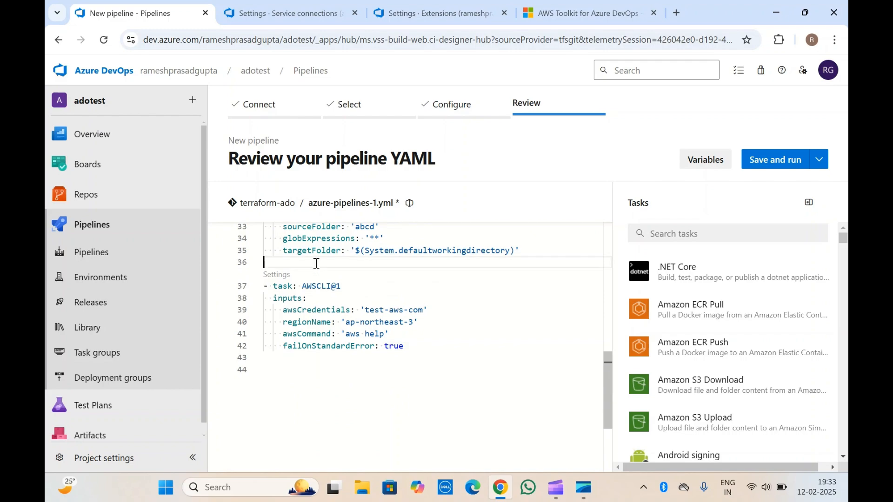
pyautogui.click(275, 372)
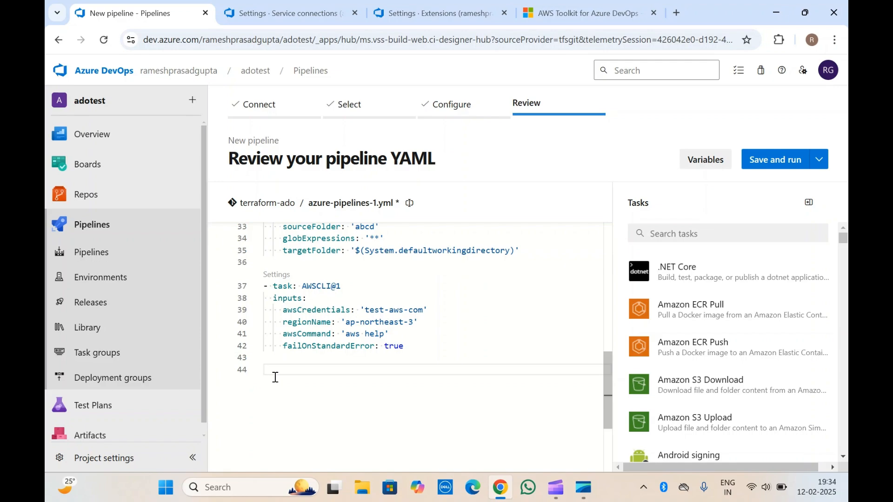
pyautogui.scroll(-4, 767, 321)
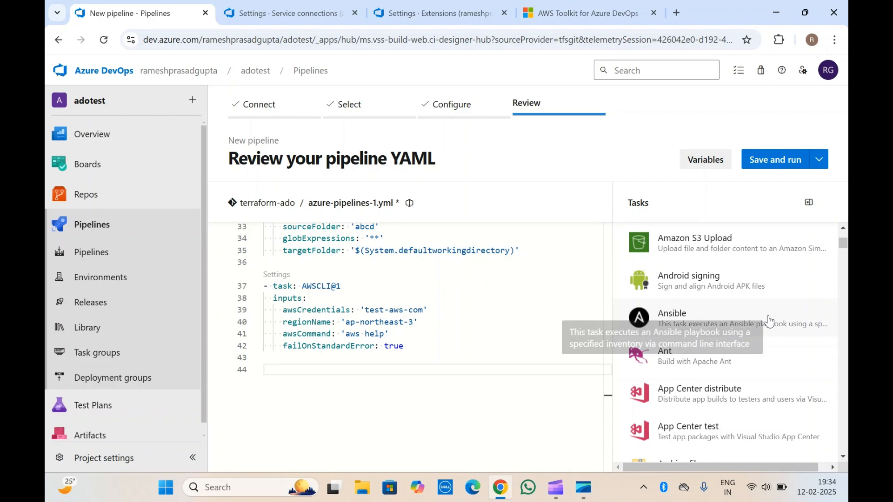
pyautogui.scroll(4, 679, 260)
pyautogui.click(680, 232)
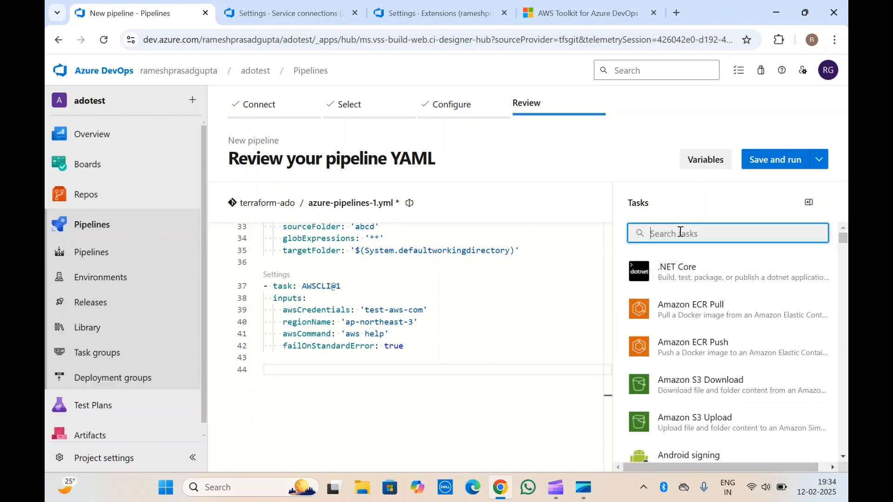
pyautogui.write('aws')
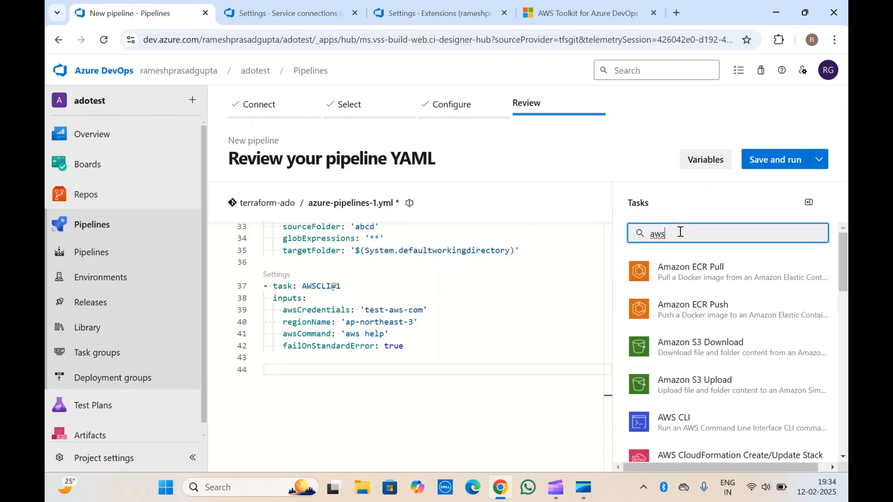
# Step: Examine the AWS tasks in the filtered list and their descriptions, including CloudFormation, CodeDeploy, Elastic Beanstalk and Lambda
pyautogui.scroll(-3, 705, 401)
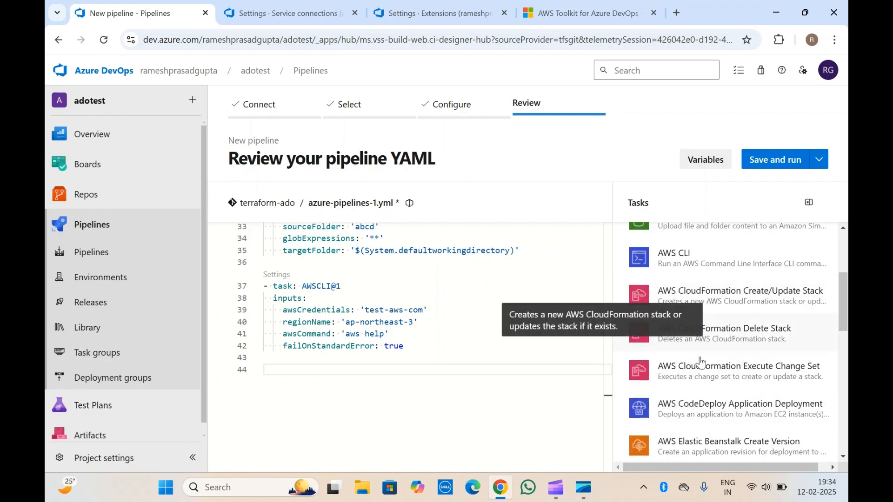
pyautogui.scroll(-2, 696, 372)
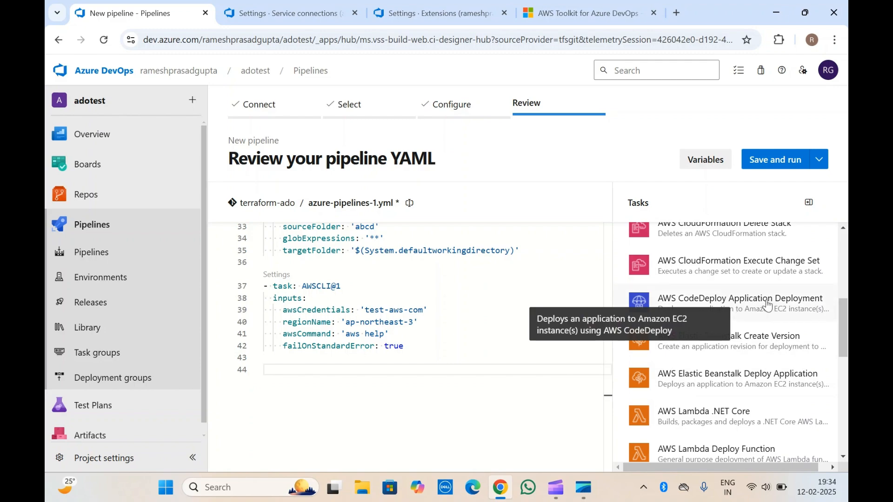
pyautogui.scroll(-1, 674, 449)
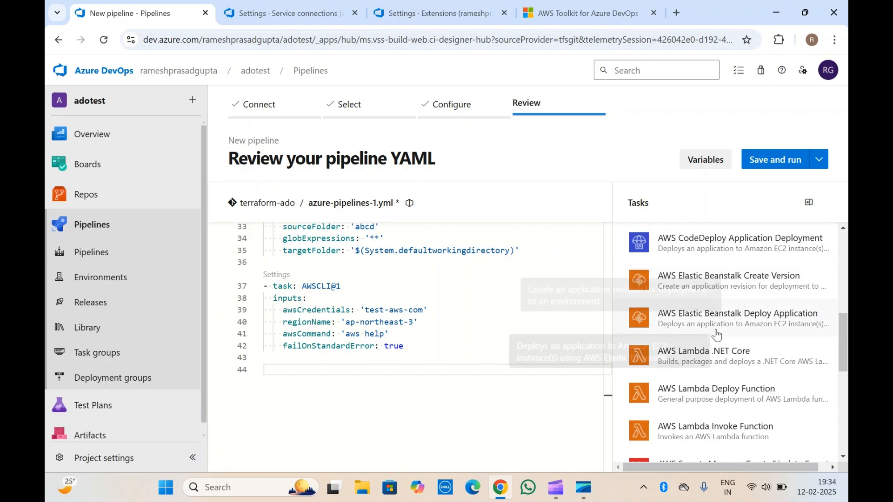
pyautogui.scroll(-1, 718, 335)
pyautogui.scroll(-1, 717, 335)
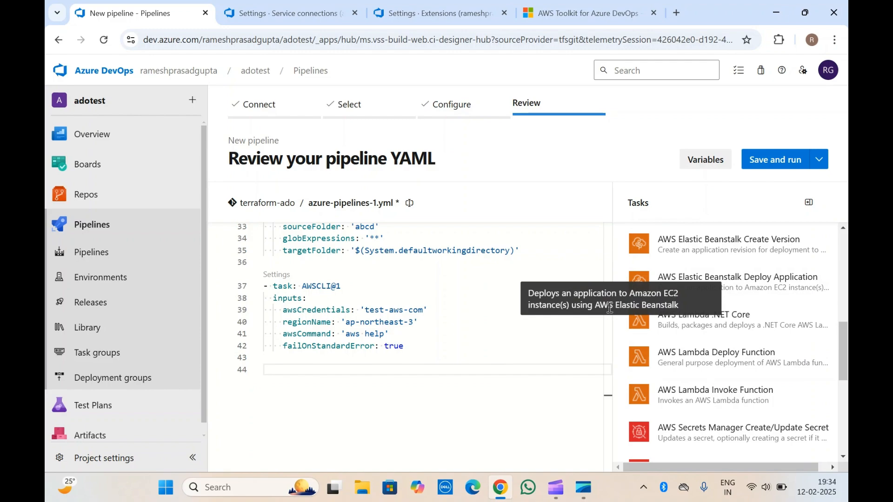
pyautogui.moveTo(595, 305); pyautogui.dragTo(680, 310)
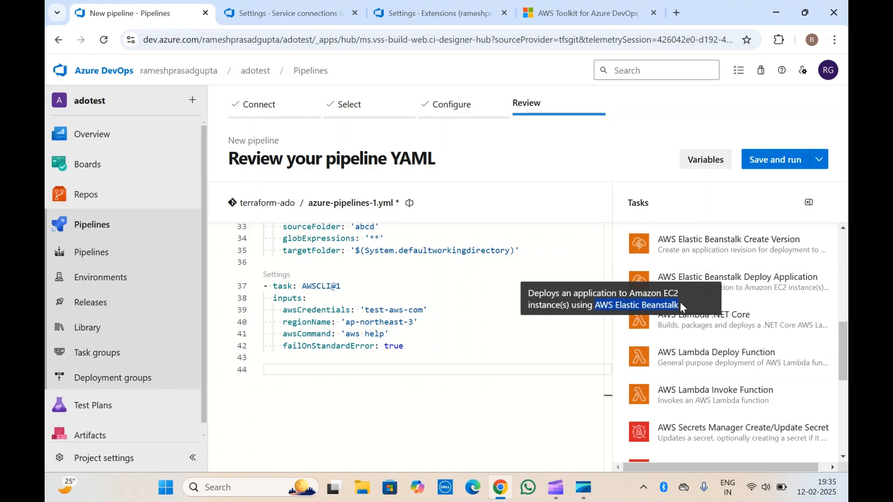
pyautogui.moveTo(748, 323); pyautogui.dragTo(718, 382)
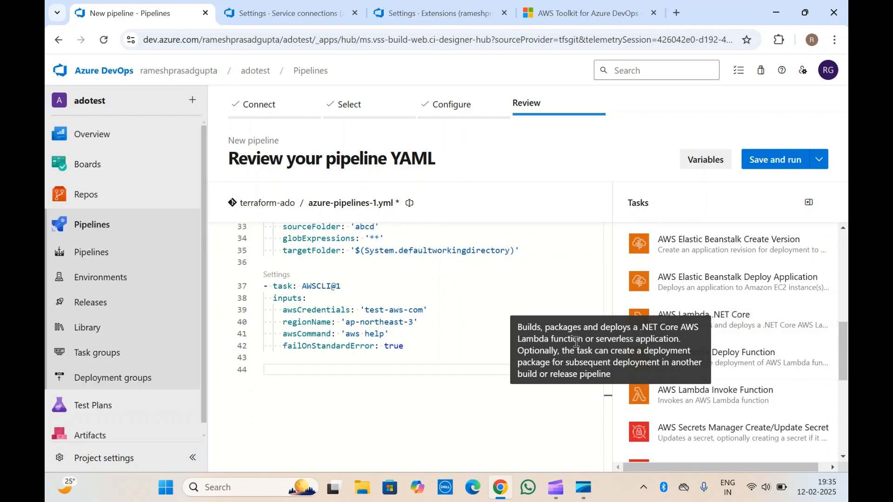
# Step: Open the AWS Lambda .NET Core task and set its credentials to test-aws-com and region to Asia Pacific (Osaka) [ap-northeast-3]
pyautogui.click(738, 320)
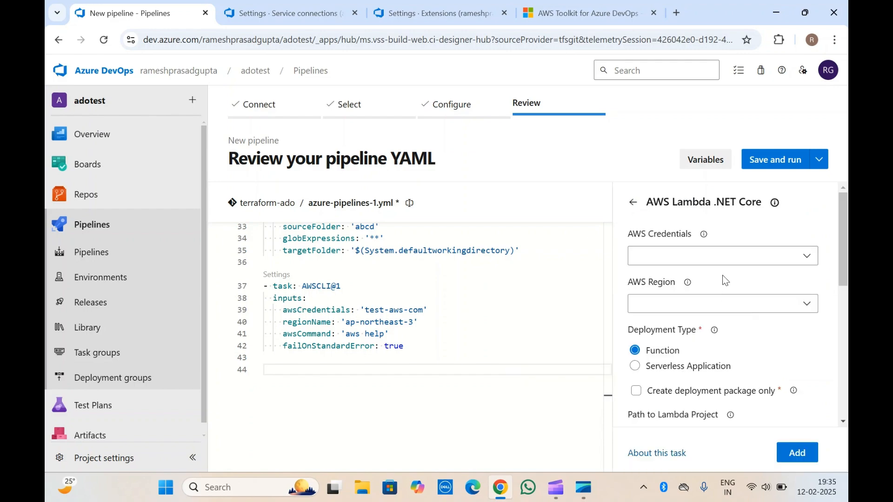
pyautogui.click(743, 251)
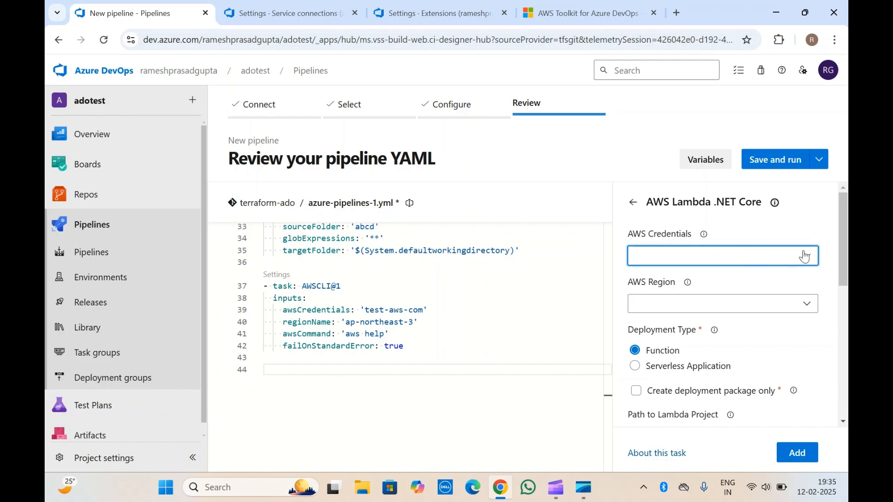
pyautogui.click(789, 262)
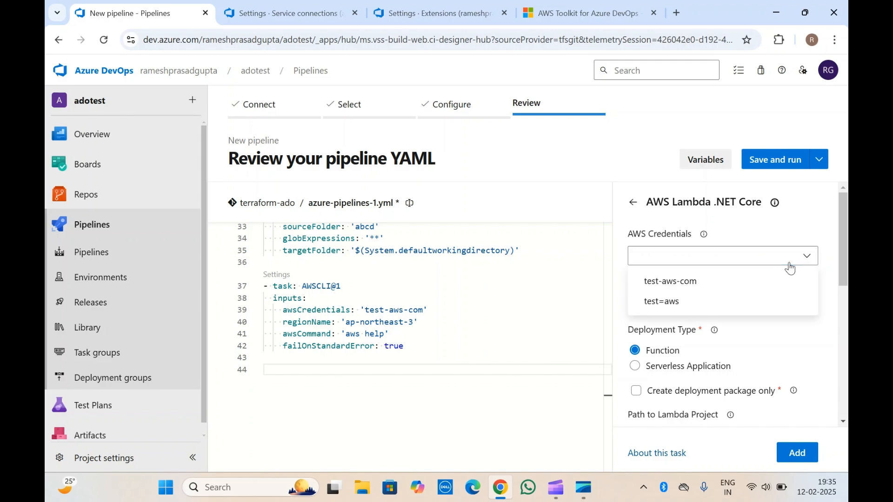
pyautogui.click(688, 288)
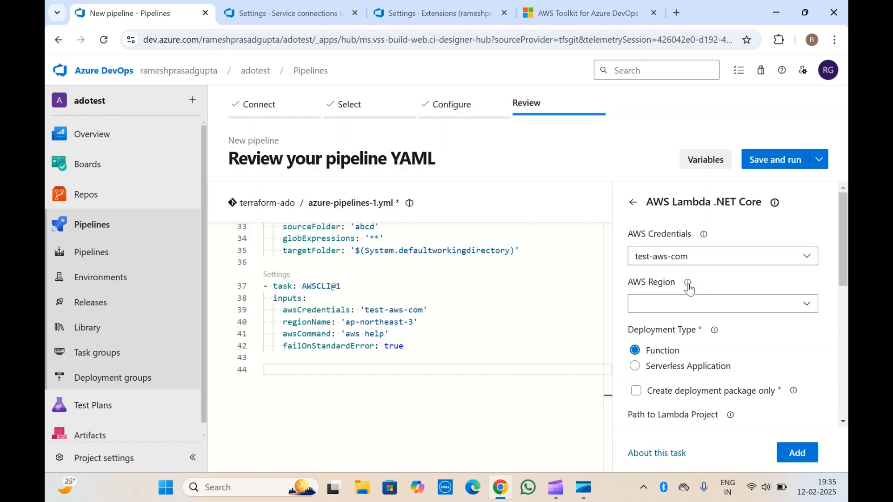
pyautogui.click(810, 310)
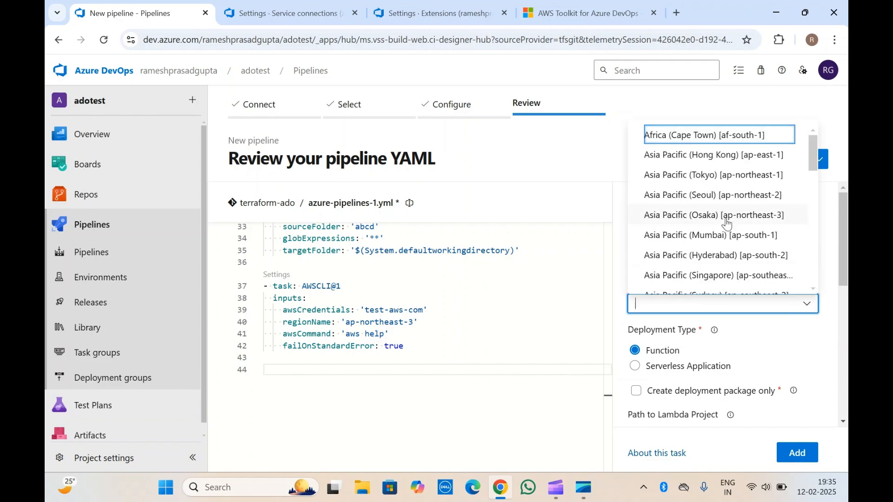
pyautogui.click(728, 218)
# Step: Try the Serverless Application deployment type for the Lambda task and switch back to Function
pyautogui.scroll(-2, 729, 221)
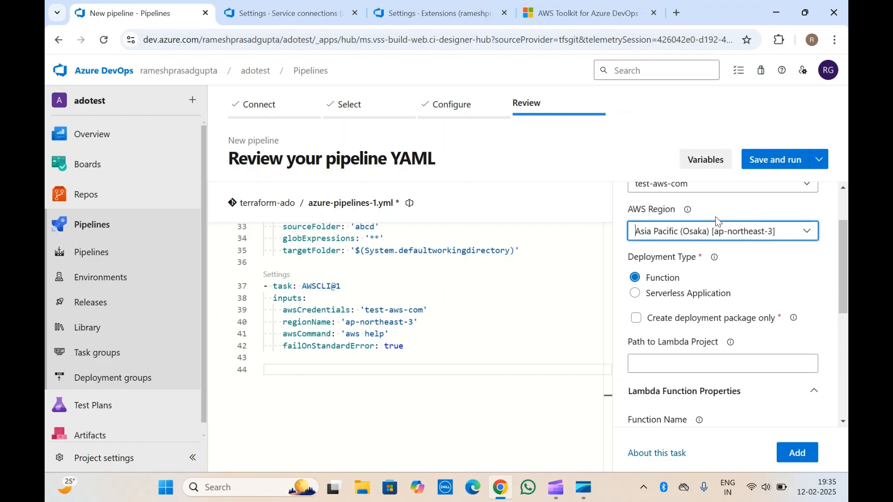
pyautogui.scroll(-1, 674, 260)
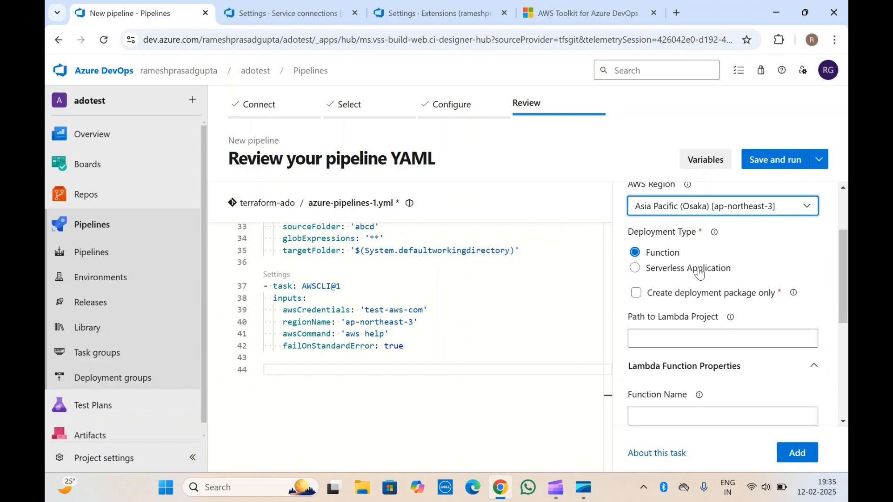
pyautogui.click(662, 273)
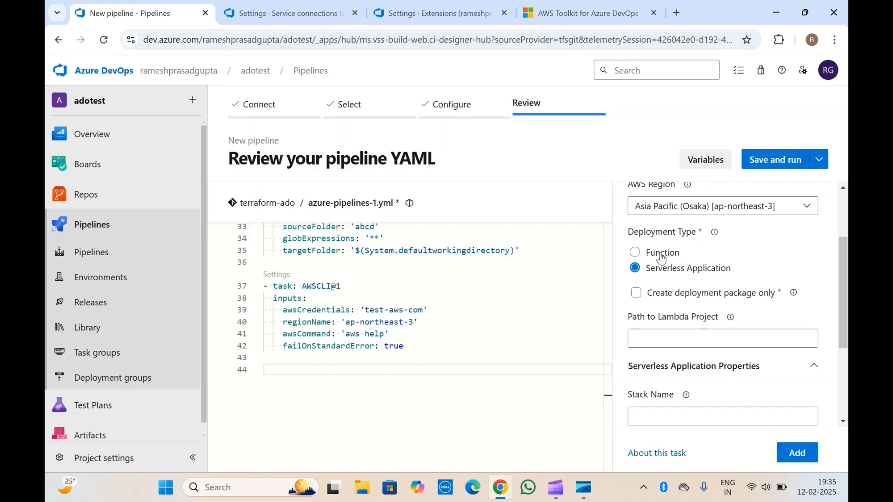
pyautogui.click(661, 257)
pyautogui.scroll(-1, 661, 258)
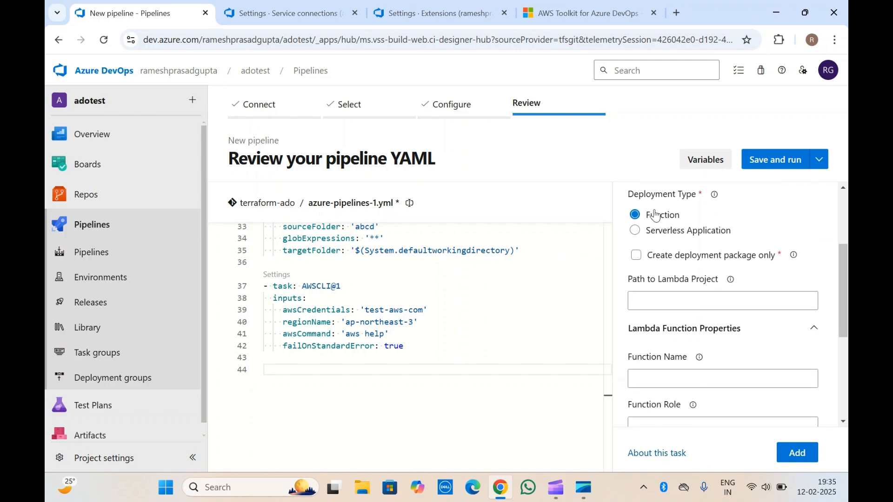
# Step: Enable Create deployment package only, read the option's help text, and disable it again
pyautogui.click(636, 261)
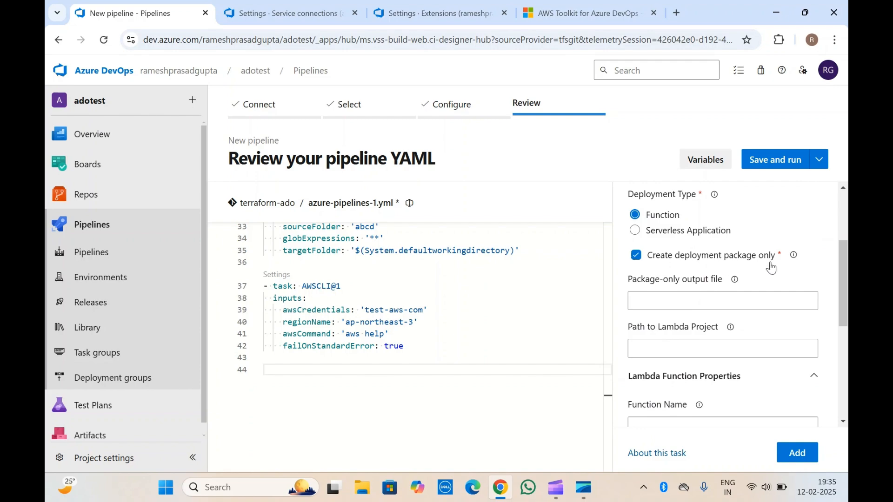
pyautogui.moveTo(796, 257)
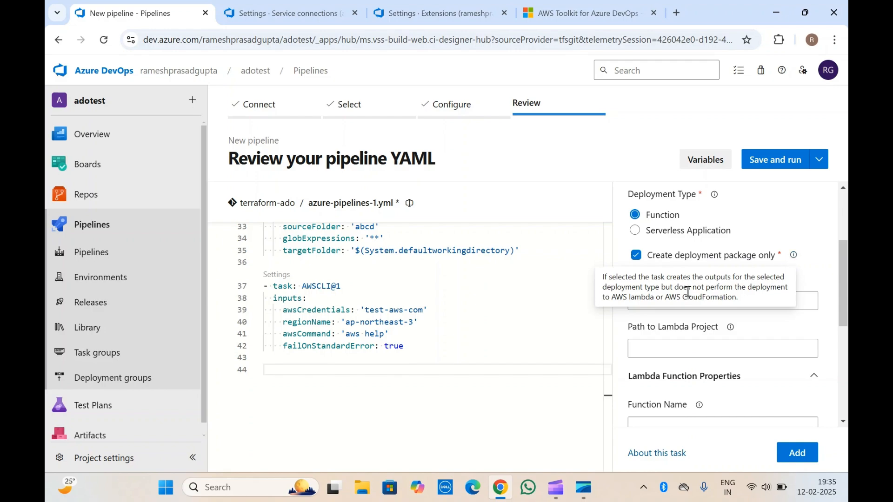
pyautogui.moveTo(605, 278); pyautogui.dragTo(746, 277)
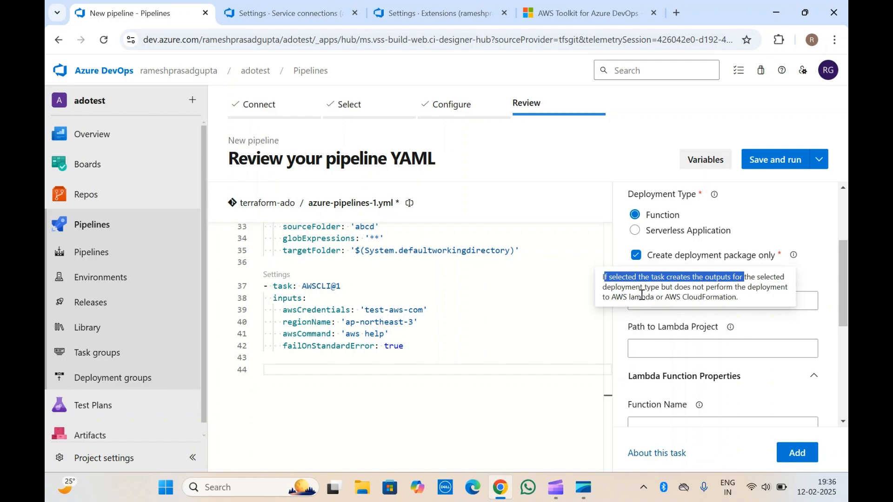
pyautogui.click(636, 254)
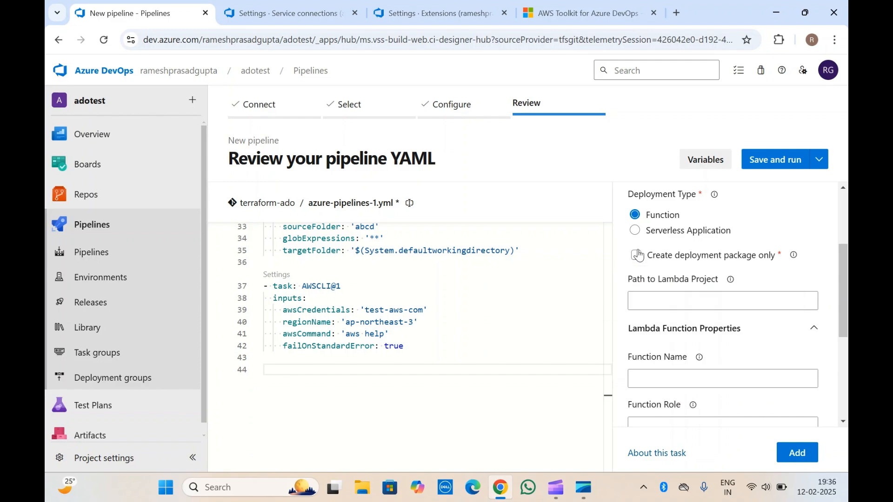
# Step: Set the Path to Lambda Project to /packages
pyautogui.click(671, 305)
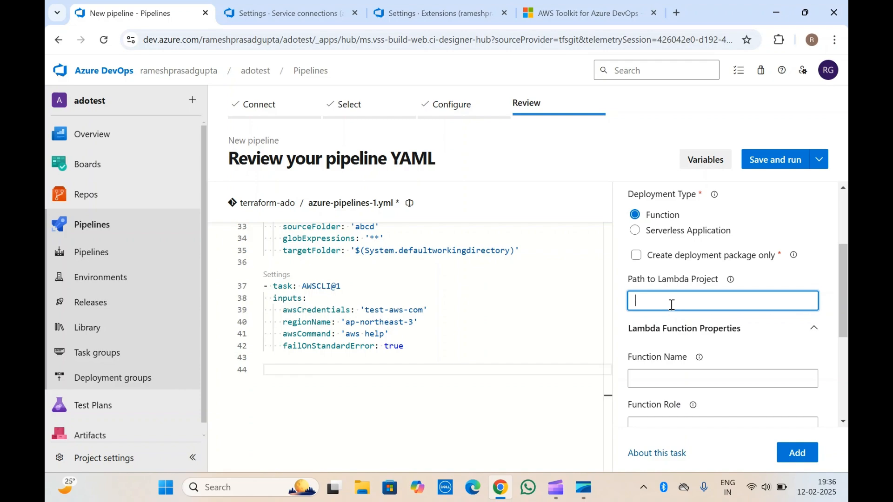
pyautogui.scroll(-1, 672, 304)
pyautogui.moveTo(731, 251)
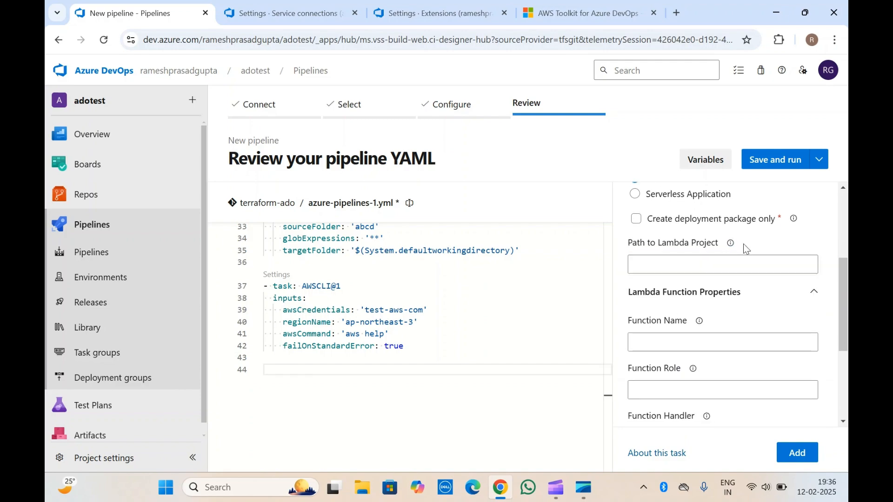
pyautogui.click(700, 270)
pyautogui.write('/packages')
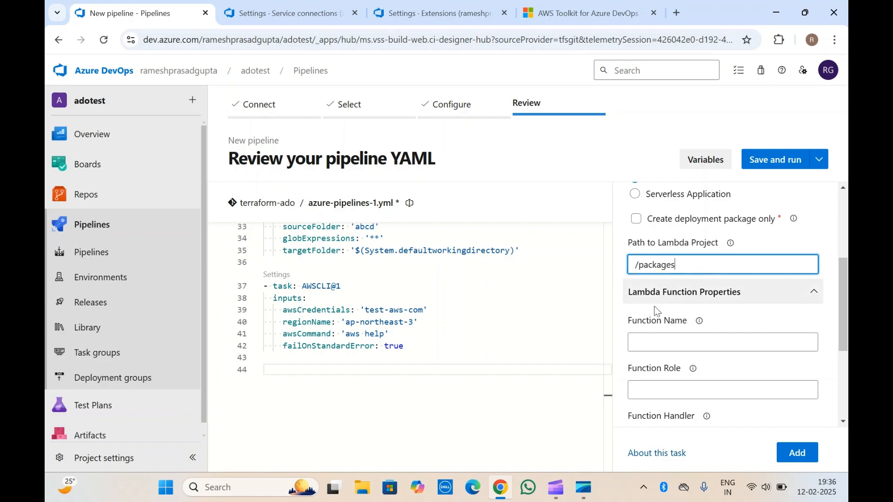
# Step: Set the Function Name to test-01 in the Lambda Function Properties
pyautogui.scroll(-2, 657, 312)
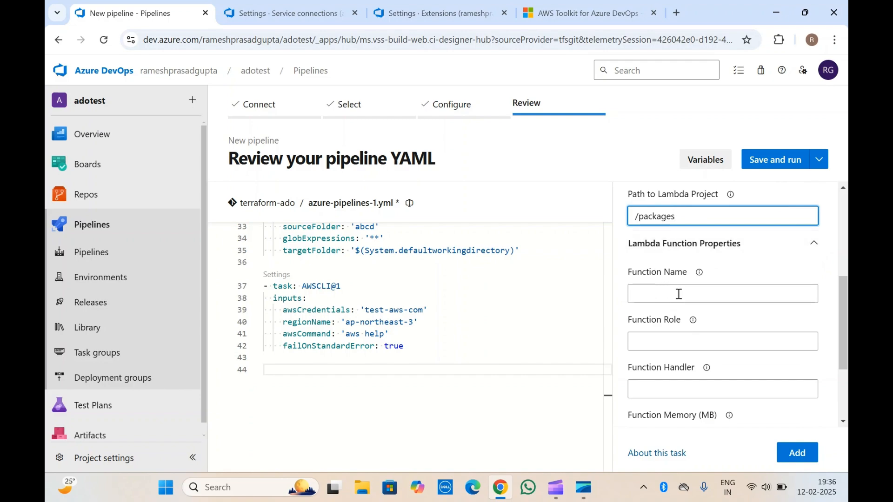
pyautogui.click(663, 293)
pyautogui.scroll(-2, 669, 265)
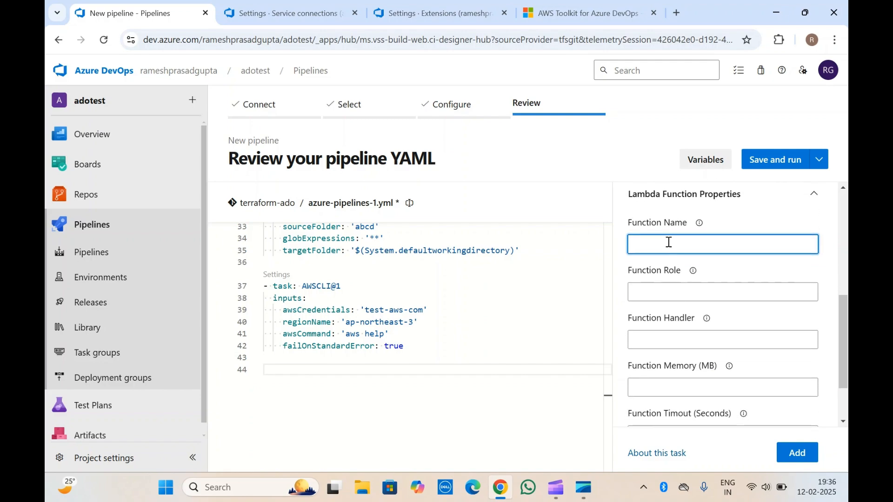
pyautogui.click(668, 290)
pyautogui.scroll(-3, 670, 283)
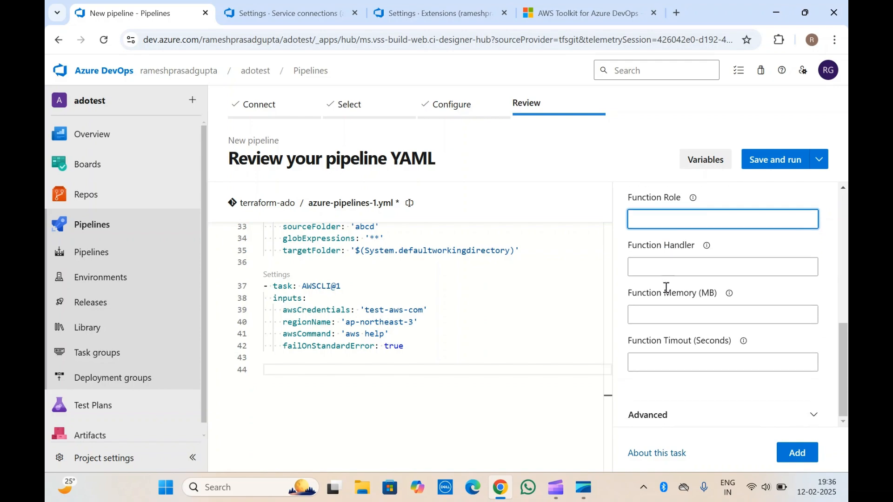
pyautogui.scroll(4, 671, 271)
pyautogui.click(659, 276)
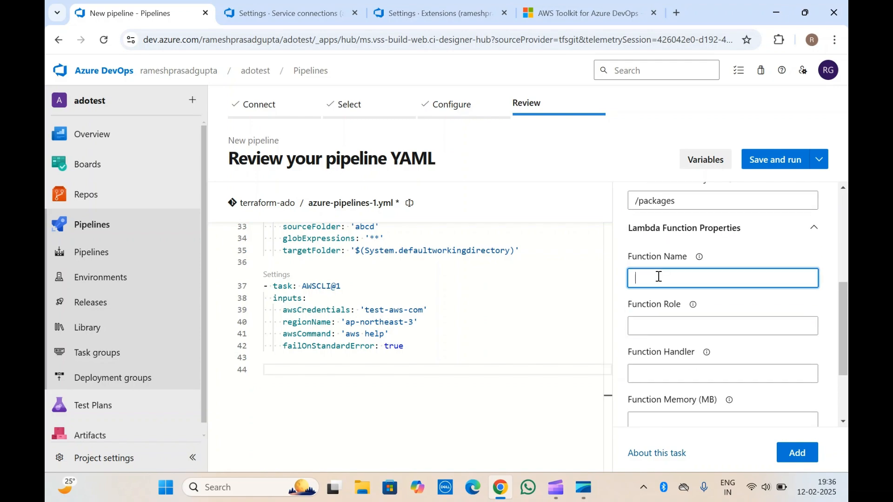
pyautogui.write('test-01')
pyautogui.click(669, 254)
# Step: Expand the Advanced settings and add the AWS Lambda .NET Core task to the pipeline YAML
pyautogui.scroll(-2, 669, 254)
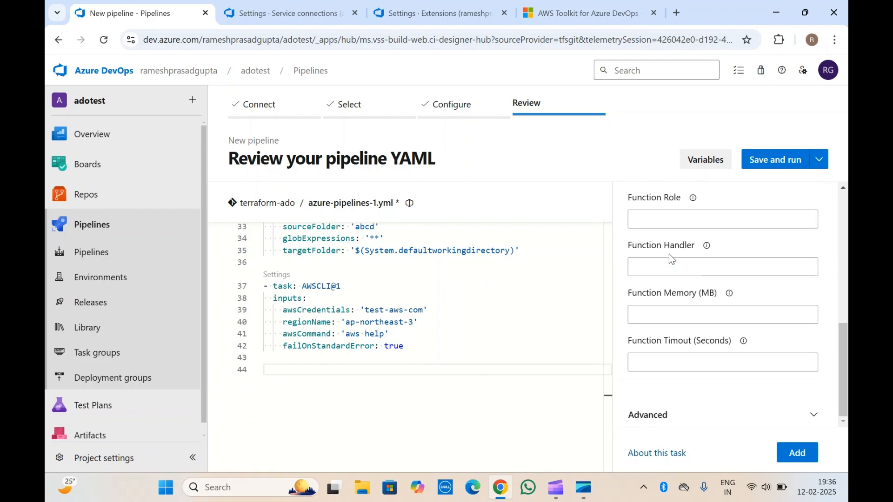
pyautogui.click(657, 415)
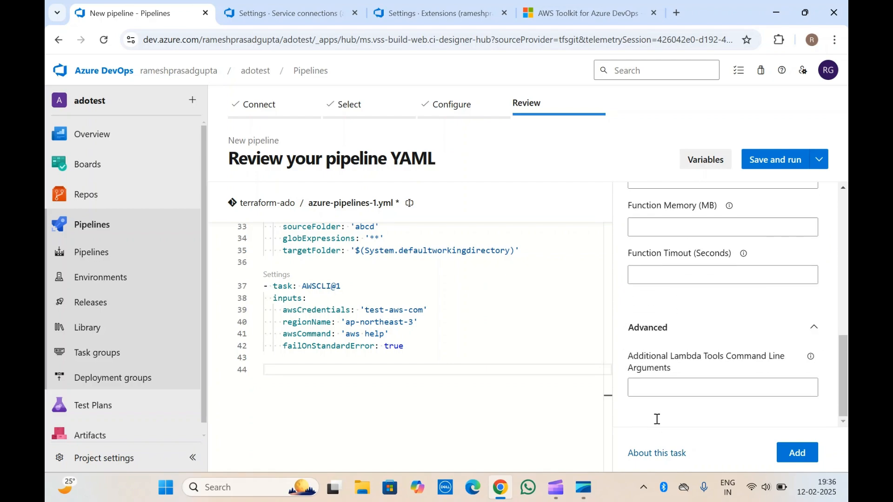
pyautogui.scroll(4, 713, 305)
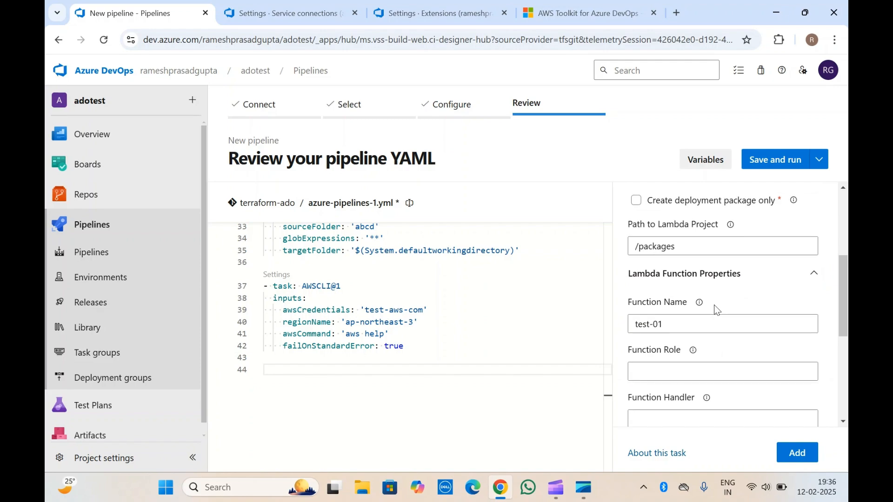
pyautogui.click(797, 453)
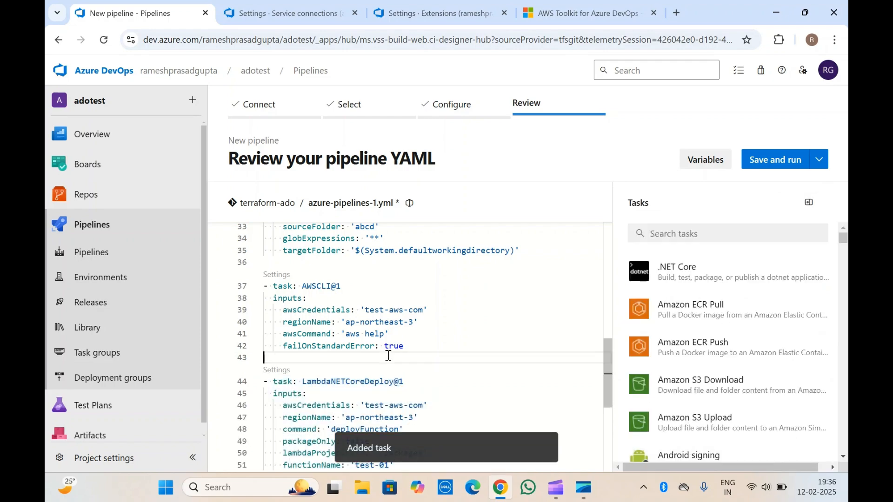
pyautogui.scroll(-1, 389, 356)
pyautogui.scroll(-1, 388, 355)
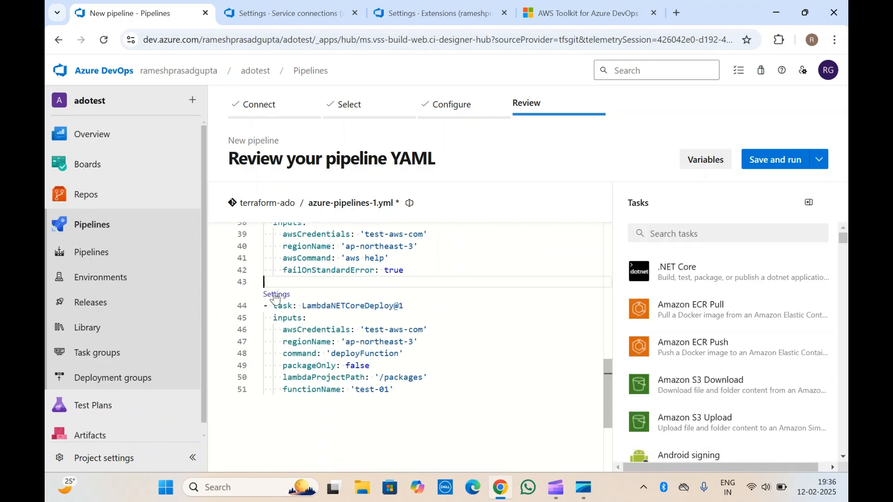
# Step: Review the LambdaNETCoreDeploy@1 inputs and the ECR, S3 and AWS CLI tasks already added to the pipeline YAML
pyautogui.doubleClick(319, 307)
pyautogui.click(448, 361)
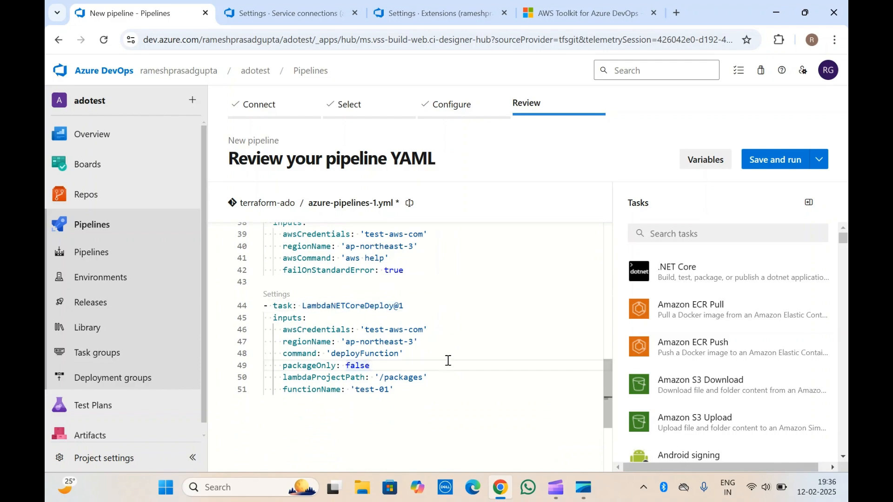
pyautogui.click(320, 318)
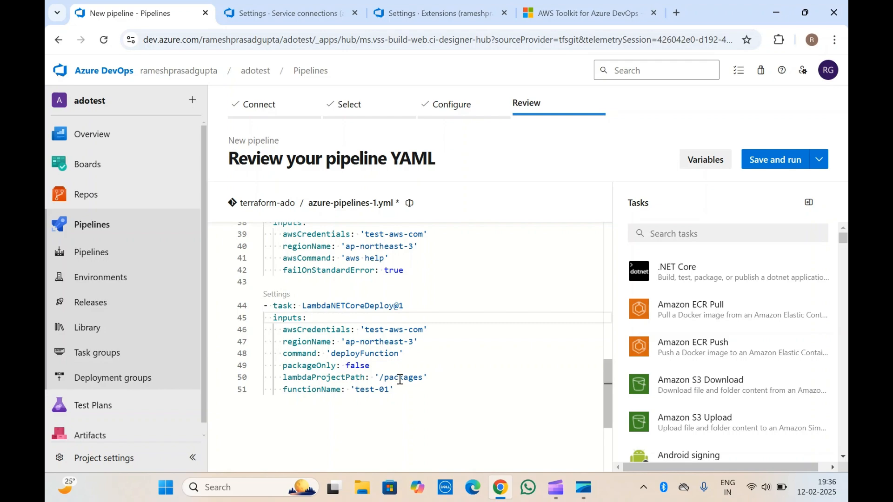
pyautogui.click(413, 392)
pyautogui.scroll(10, 413, 392)
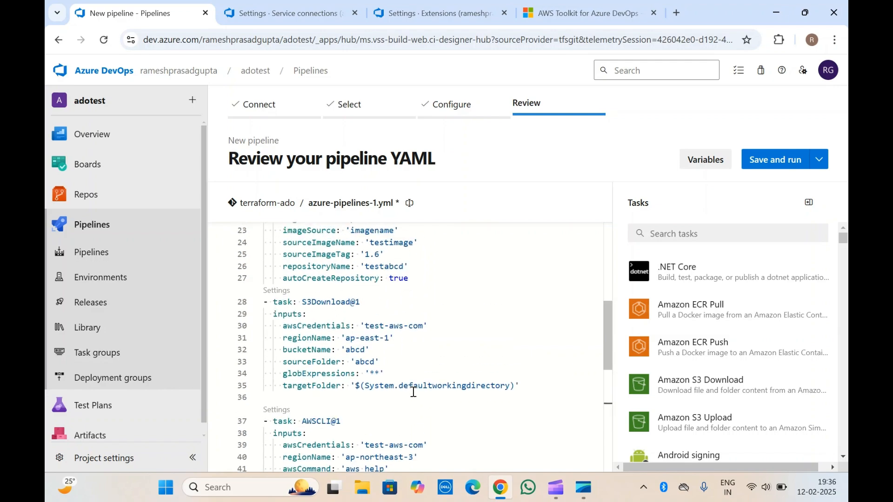
pyautogui.scroll(-2, 413, 392)
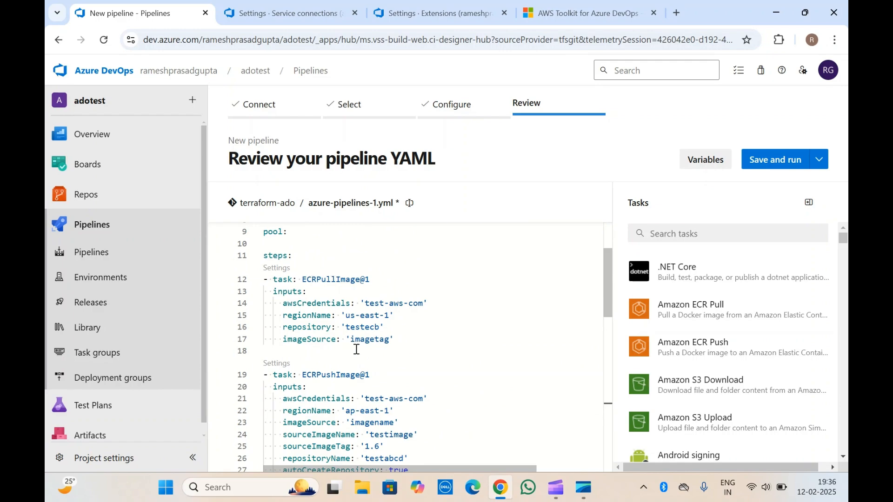
pyautogui.scroll(-4, 365, 369)
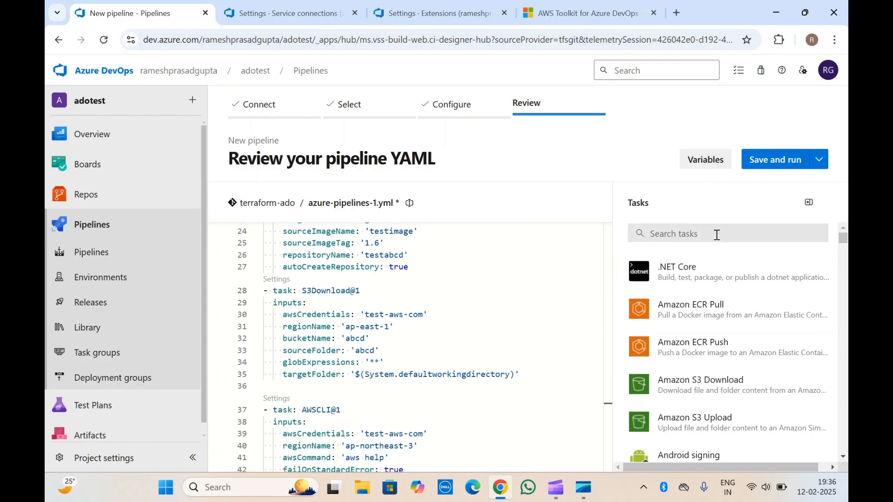
# Step: Search the pipeline tasks for "aws" and look through the available Lambda, Secrets Manager and other AWS tasks
pyautogui.click(699, 233)
pyautogui.write('aws')
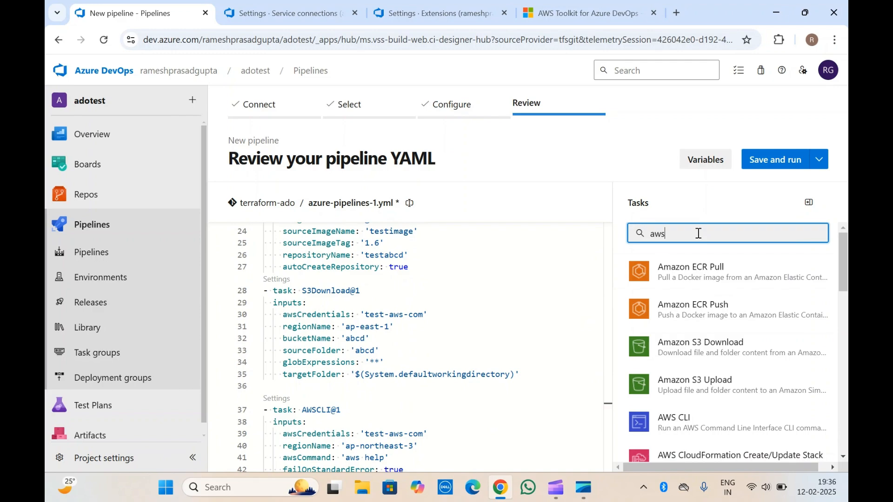
pyautogui.scroll(-5, 719, 400)
pyautogui.scroll(-5, 719, 400)
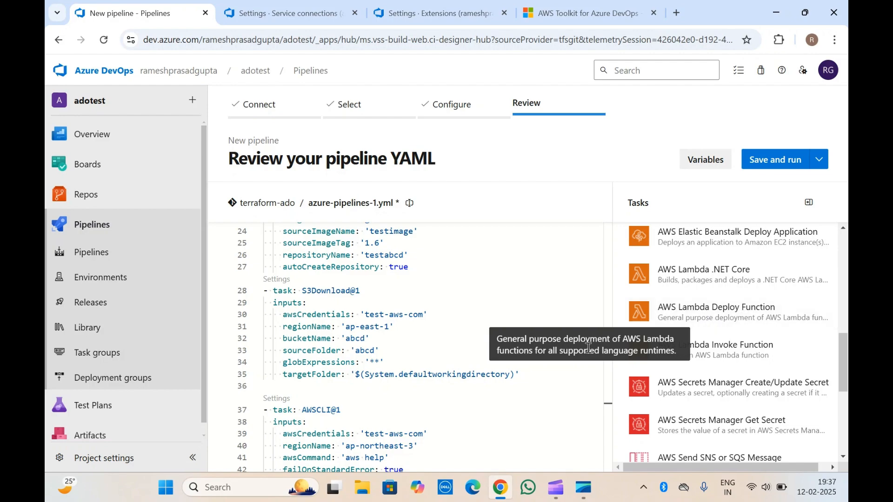
pyautogui.scroll(-2, 674, 317)
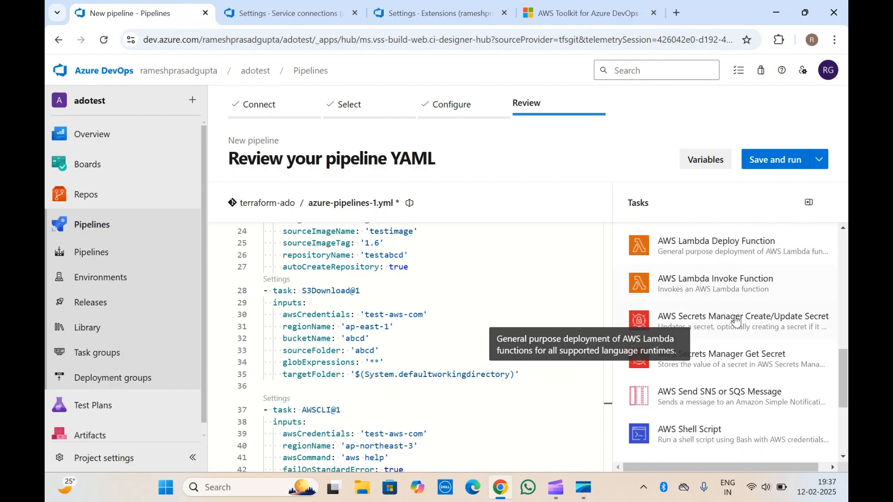
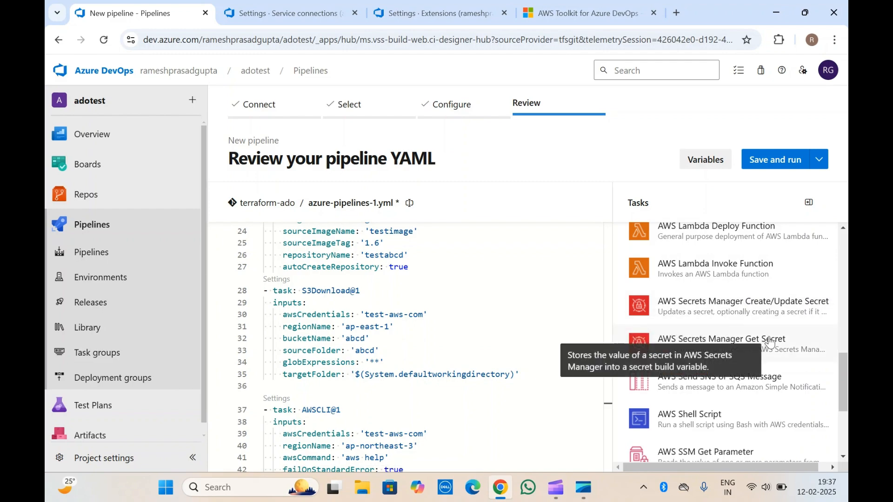
# Step: Check the AWS Toolkit marketplace page, and look through the remaining AWS pipeline tasks from Secrets Manager down to Terraform
pyautogui.click(582, 5)
pyautogui.scroll(15, 392, 131)
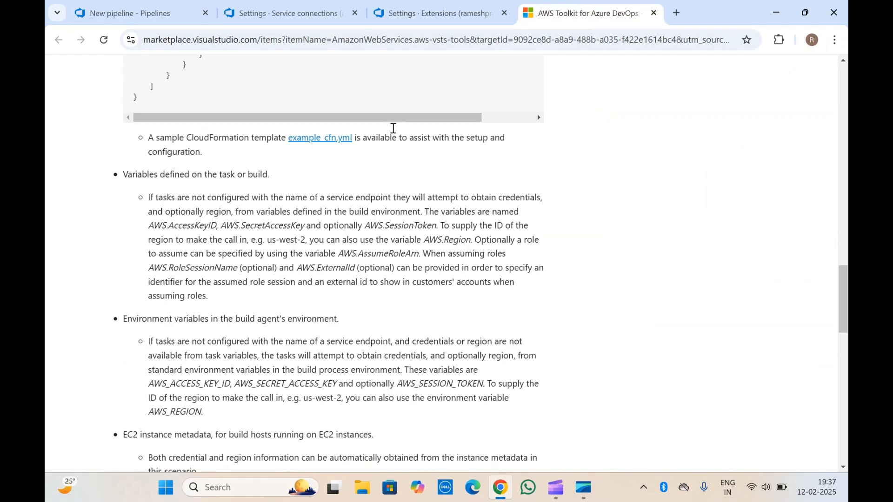
pyautogui.scroll(10, 392, 132)
pyautogui.click(140, 13)
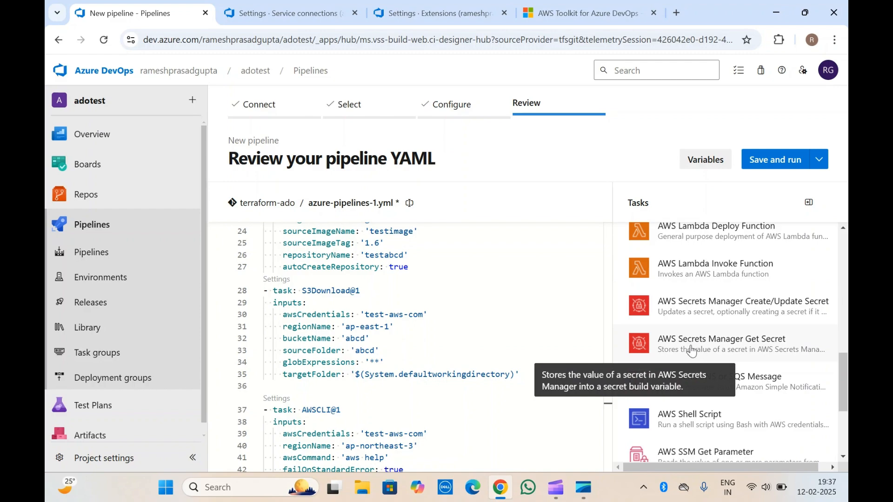
pyautogui.scroll(-2, 735, 353)
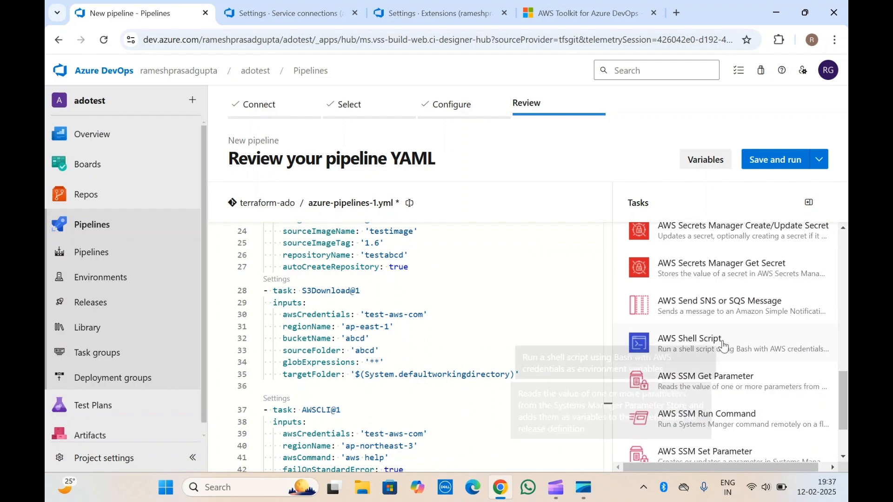
pyautogui.scroll(-2, 723, 347)
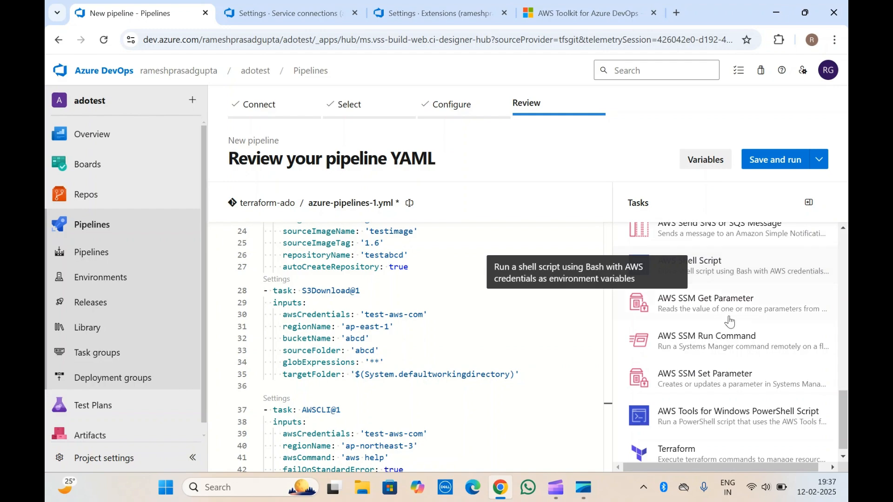
pyautogui.scroll(-1, 711, 393)
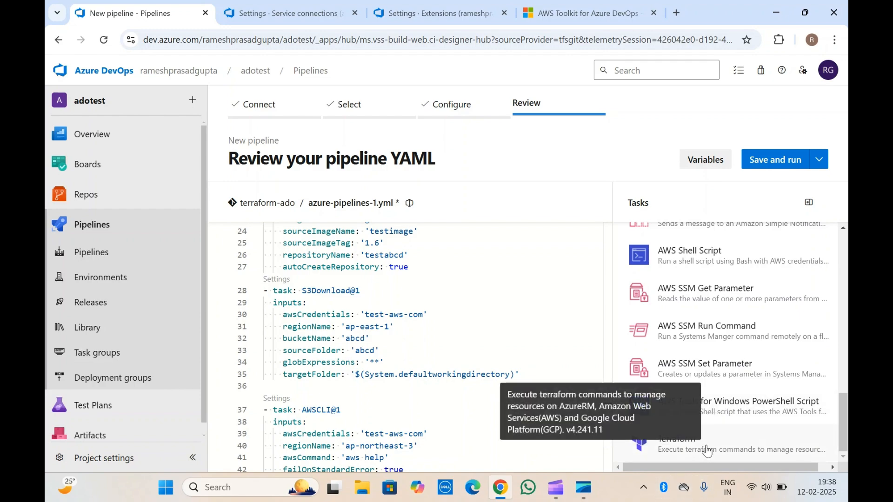
# Step: Insert blank lines after the LambdaNETCoreDeploy@1 task at the end of the YAML and open the Terraform task for configuration
pyautogui.scroll(-2, 425, 382)
pyautogui.scroll(-3, 341, 407)
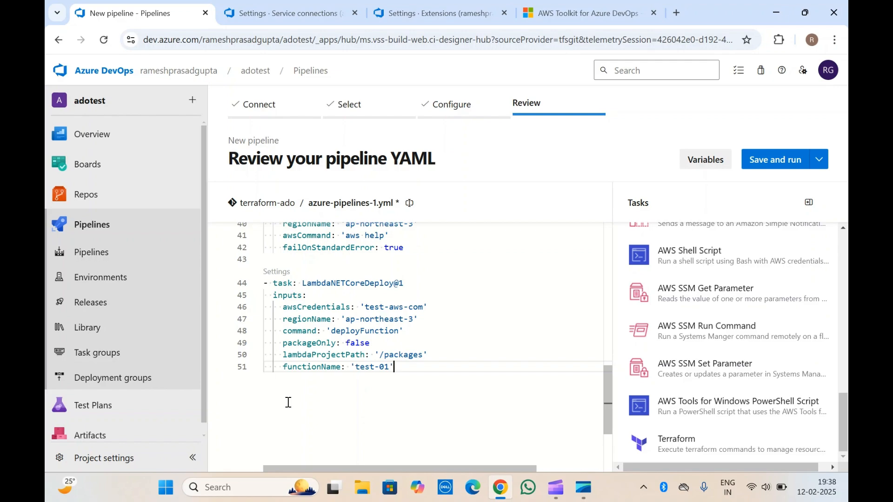
pyautogui.press('Return')
pyautogui.press('Return')
pyautogui.press('BackSpace')
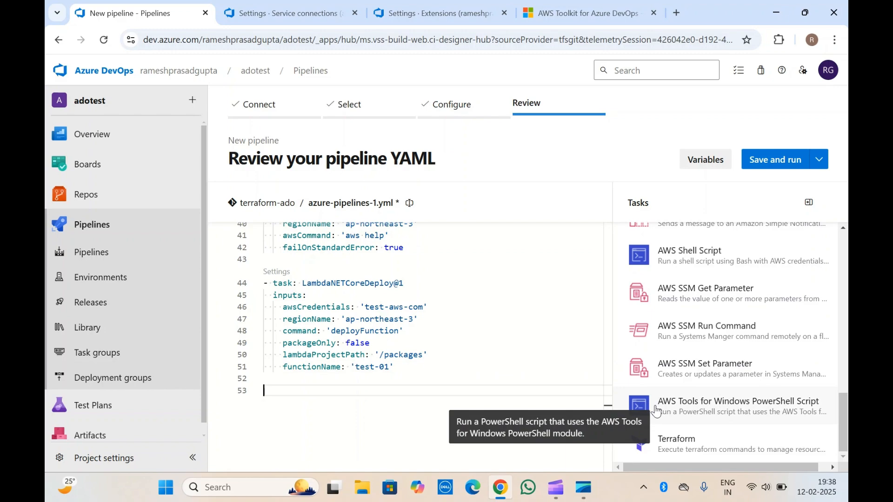
pyautogui.click(695, 450)
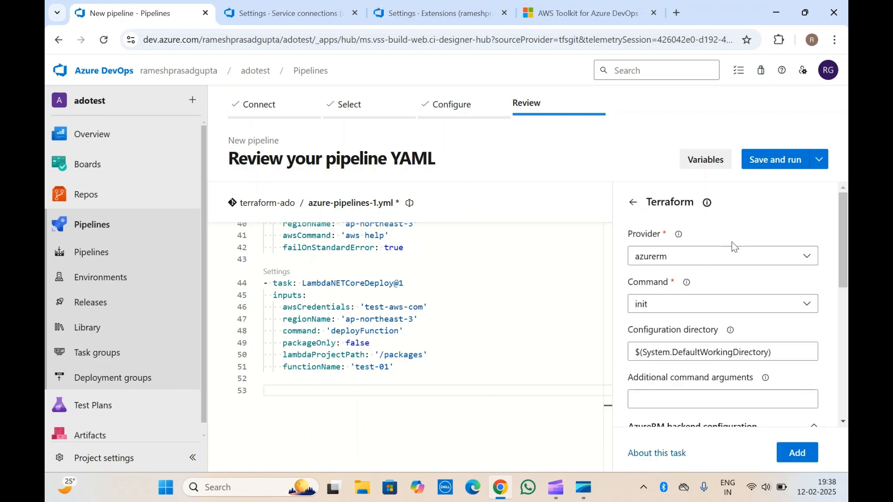
# Step: Set the Terraform task's Provider to aws and keep init as its Command
pyautogui.click(749, 257)
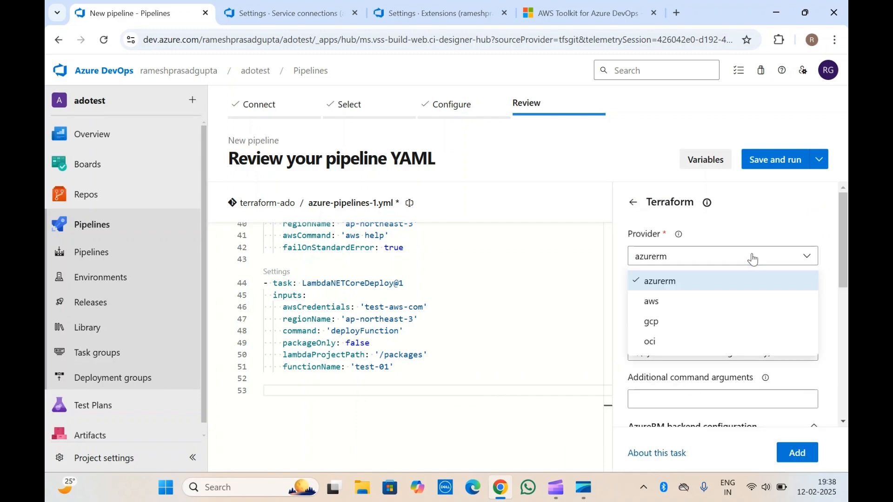
pyautogui.click(674, 303)
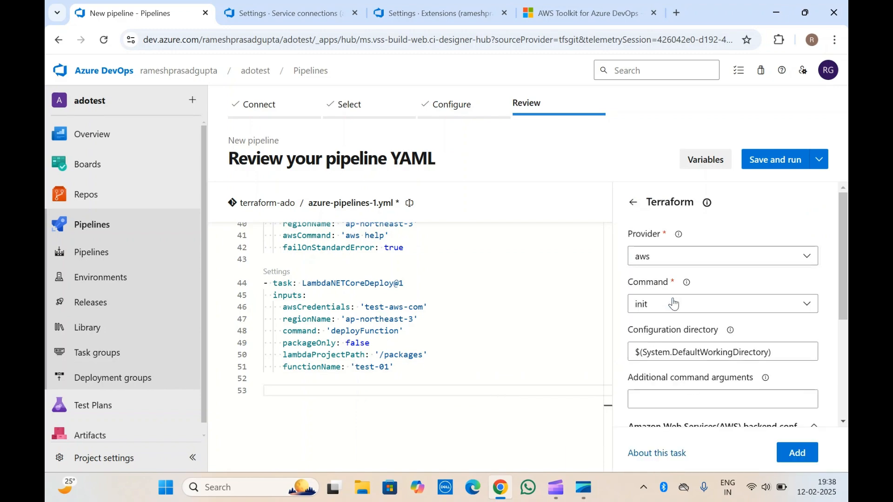
pyautogui.click(720, 308)
pyautogui.click(756, 329)
# Step: Examine the Terraform task's AWS backend configuration, including the Amazon Web Services connection, Bucket and Key fields
pyautogui.scroll(-3, 756, 329)
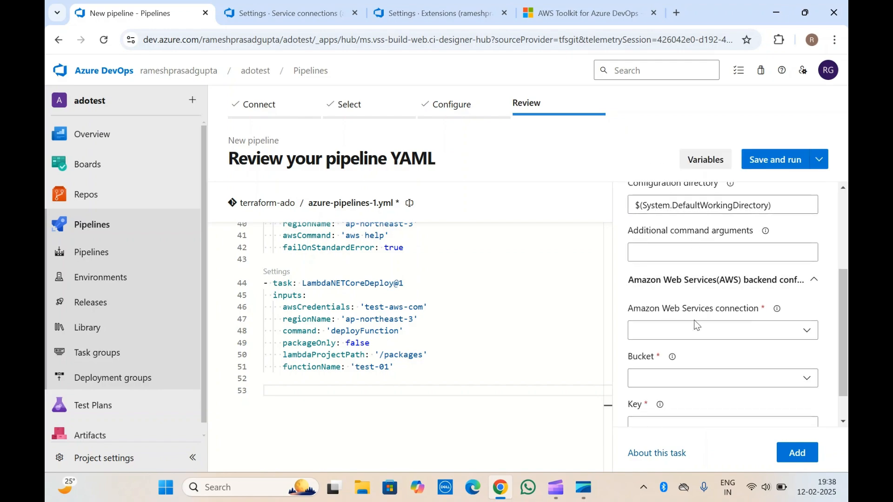
pyautogui.click(755, 338)
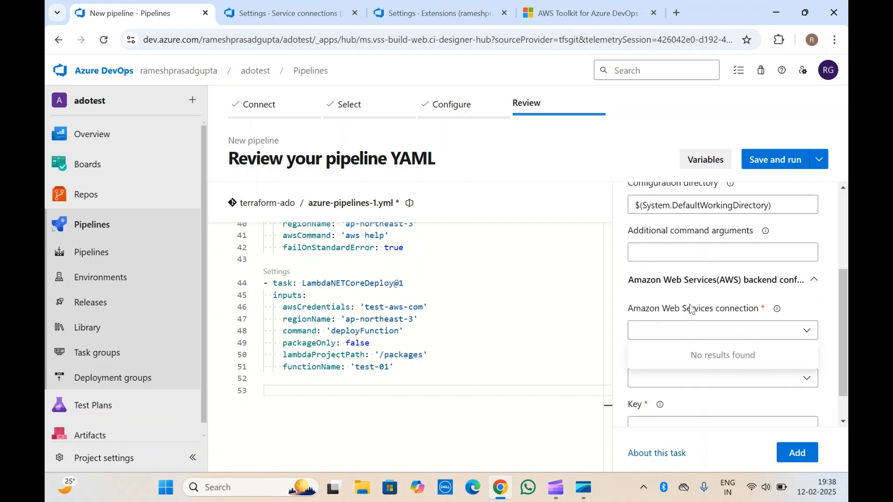
pyautogui.scroll(-1, 691, 309)
pyautogui.click(662, 338)
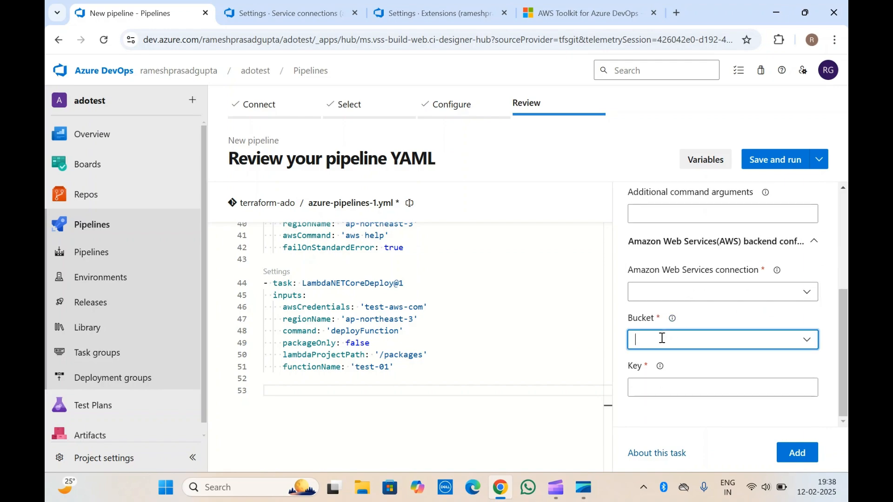
pyautogui.scroll(-1, 743, 318)
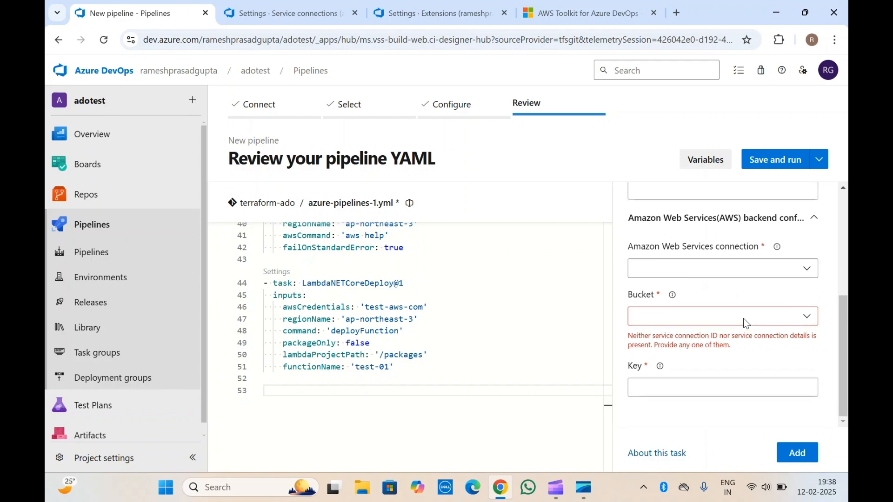
pyautogui.click(709, 387)
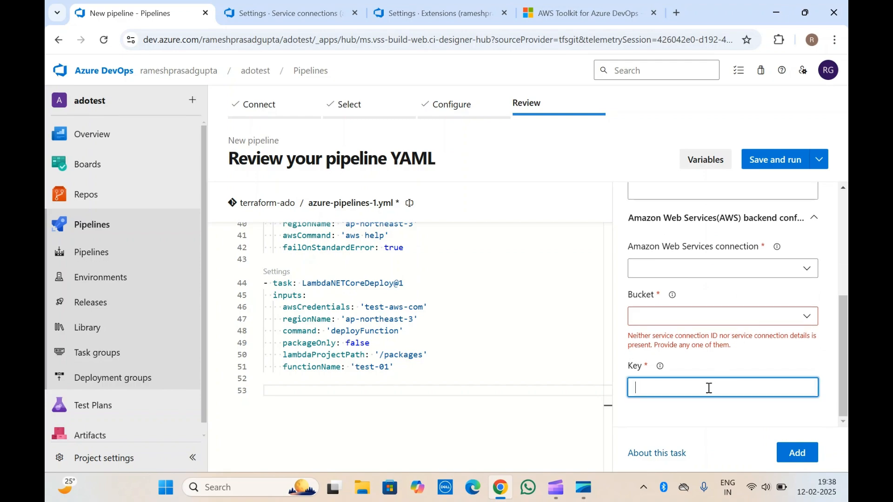
pyautogui.click(697, 268)
pyautogui.click(696, 273)
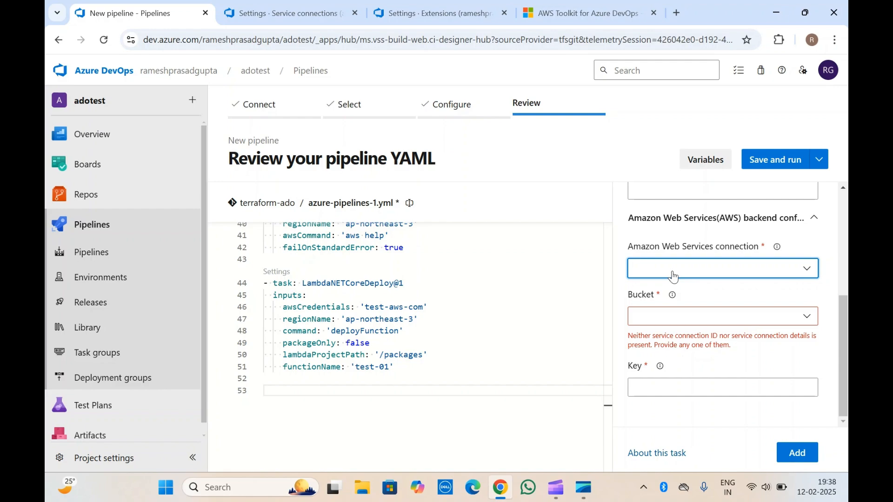
pyautogui.scroll(5, 662, 240)
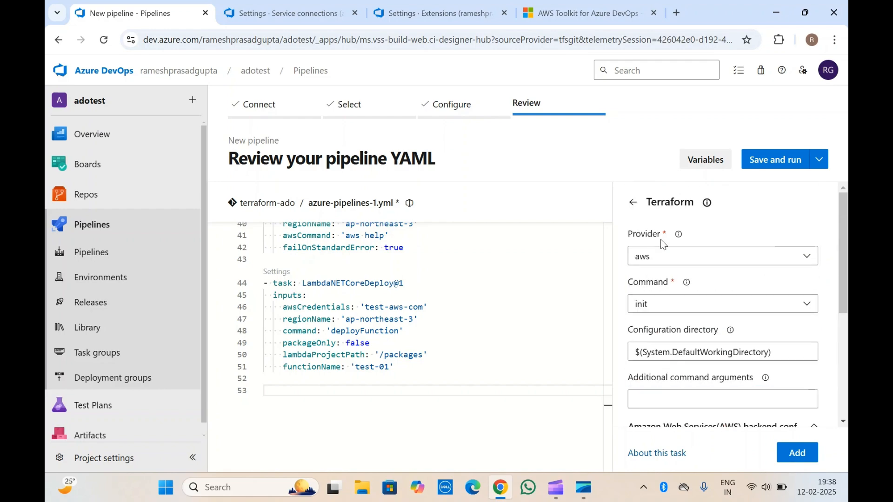
pyautogui.scroll(-5, 661, 239)
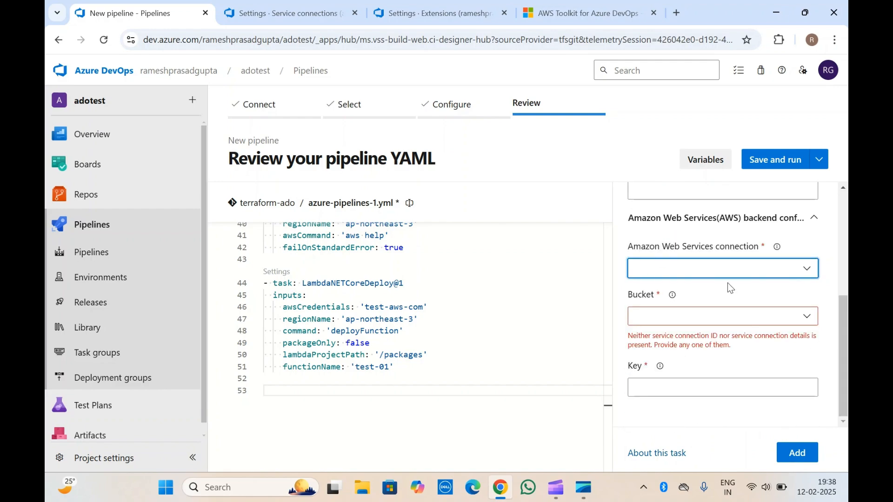
# Step: Set the AWS backend Key to terraform.tfstate and the Bucket to abcd
pyautogui.click(688, 322)
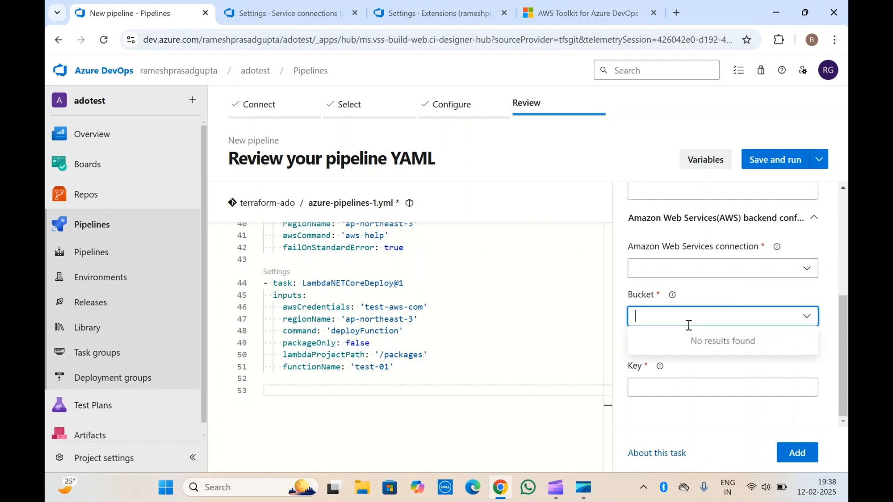
pyautogui.click(665, 392)
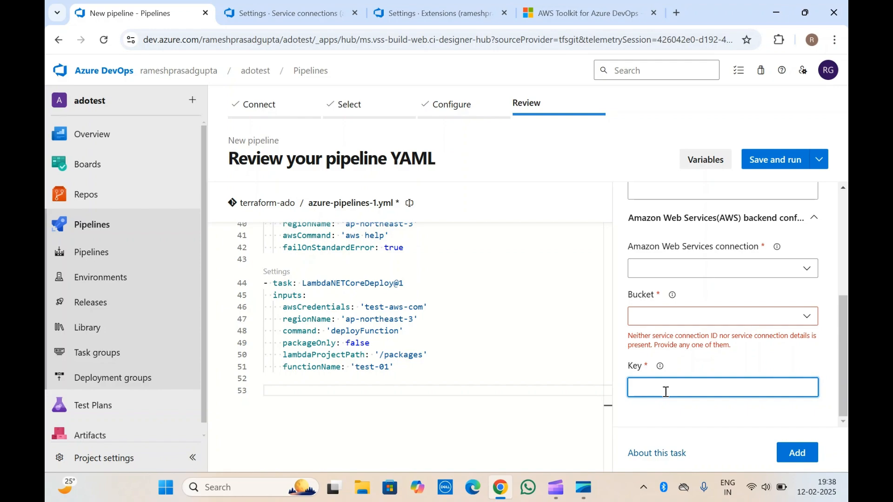
pyautogui.write('terraform.tfstate')
pyautogui.click(746, 311)
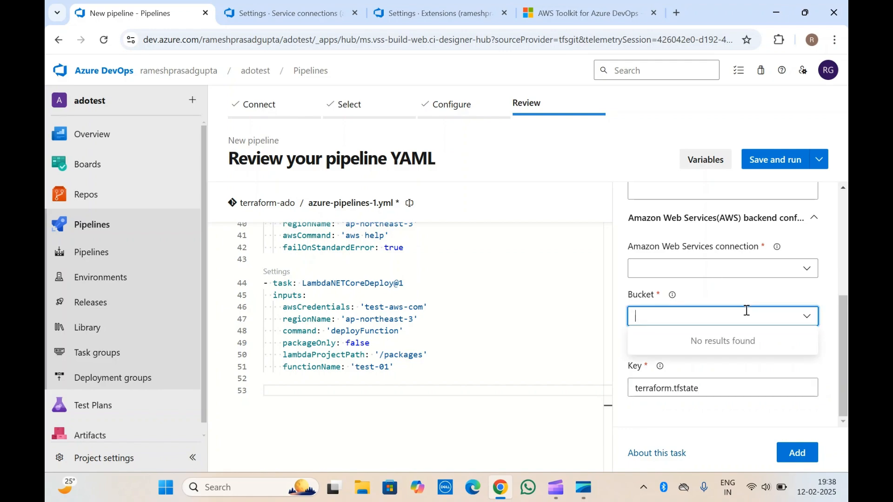
pyautogui.write('abcd')
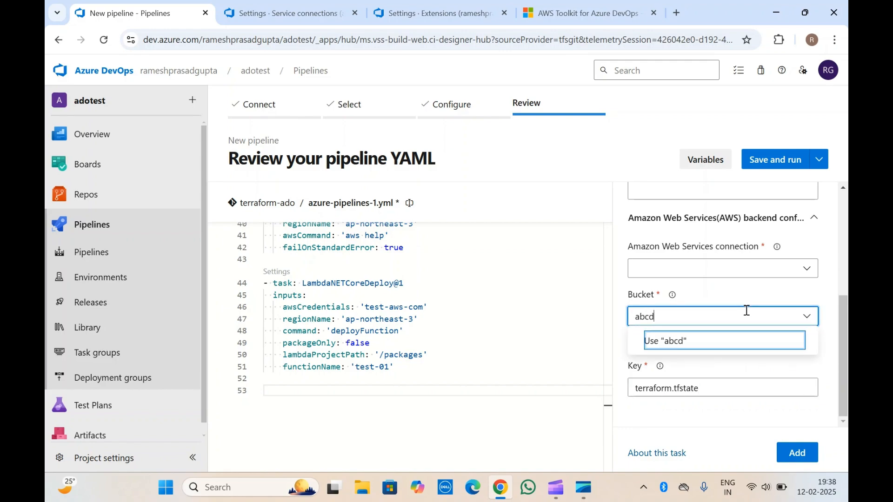
pyautogui.click(679, 340)
pyautogui.click(728, 293)
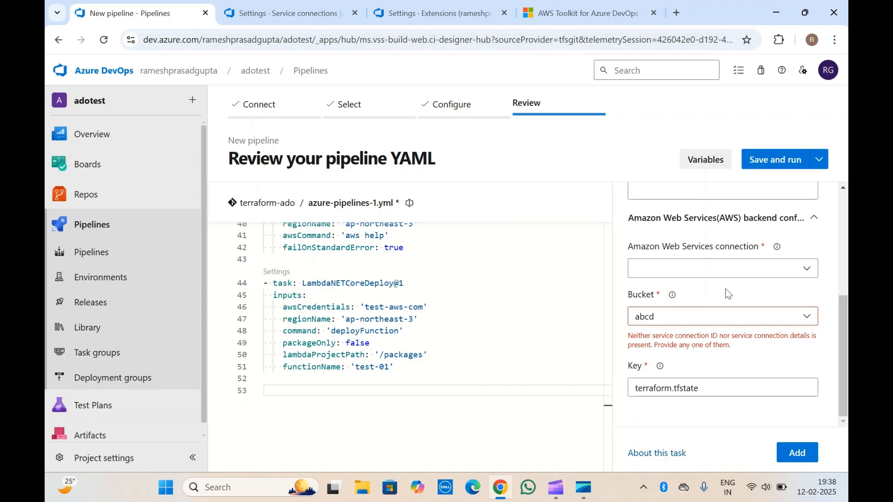
# Step: Recheck the available Amazon Web Services connections, collapse the backend configuration and add the Terraform task to the pipeline YAML
pyautogui.scroll(1, 728, 293)
pyautogui.click(718, 313)
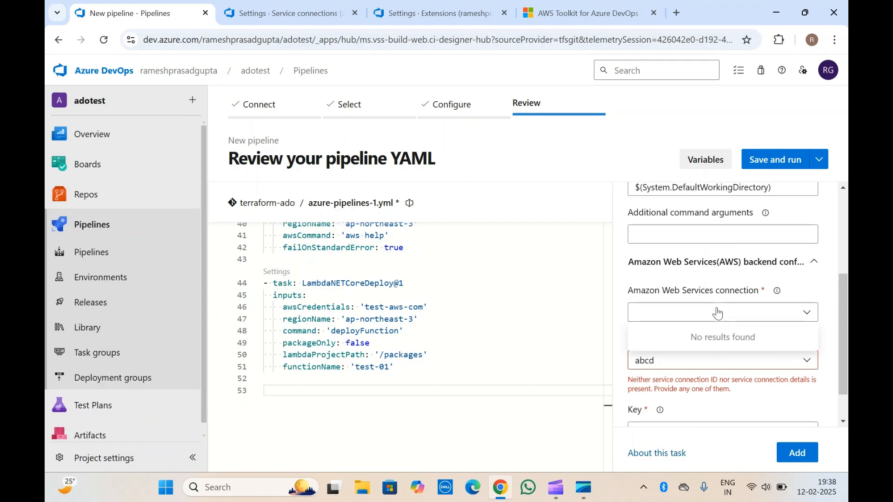
pyautogui.click(723, 264)
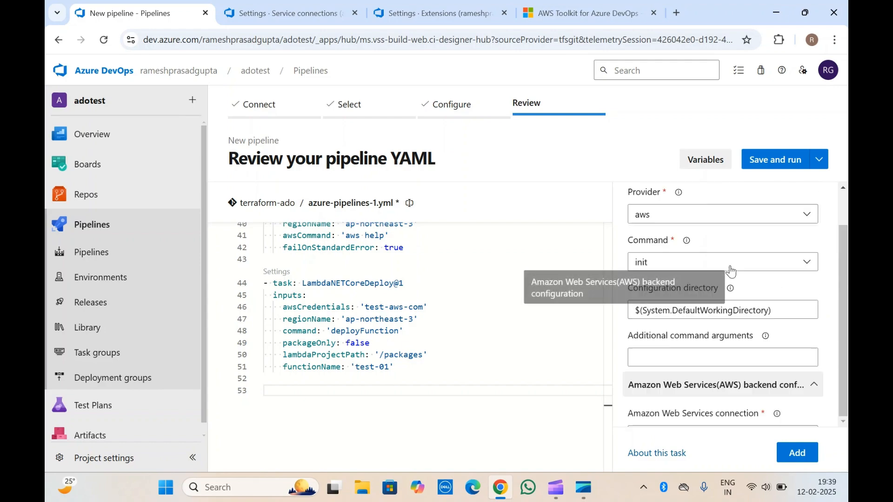
pyautogui.click(797, 453)
# Step: Review the TerraformTaskV4@4 block in the pipeline YAML, including its provider, command, bucket name and key inputs
pyautogui.scroll(-3, 390, 405)
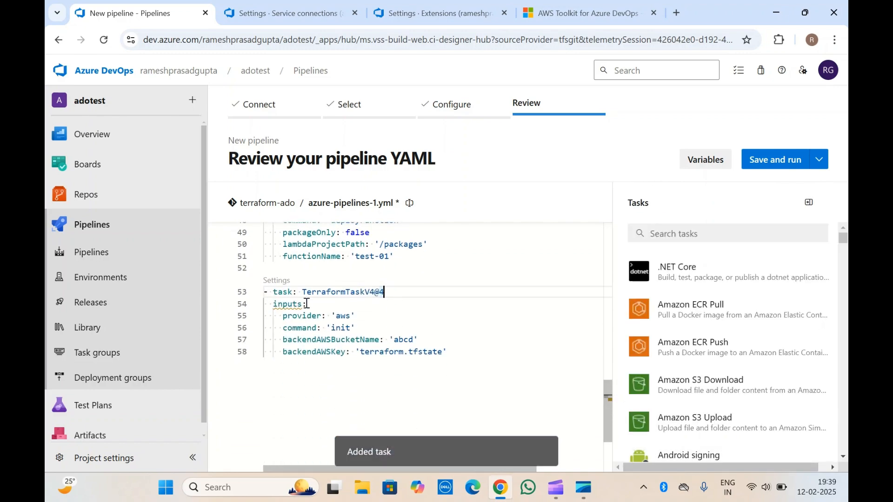
pyautogui.tripleClick(327, 292)
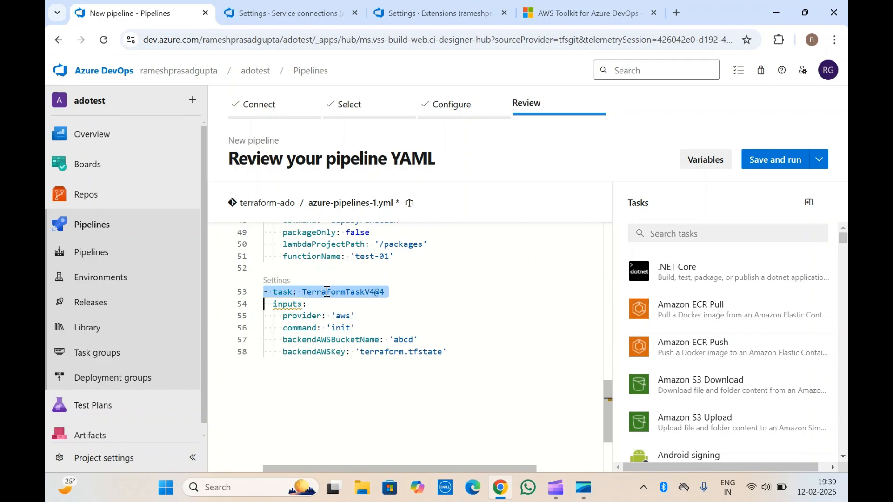
pyautogui.click(456, 356)
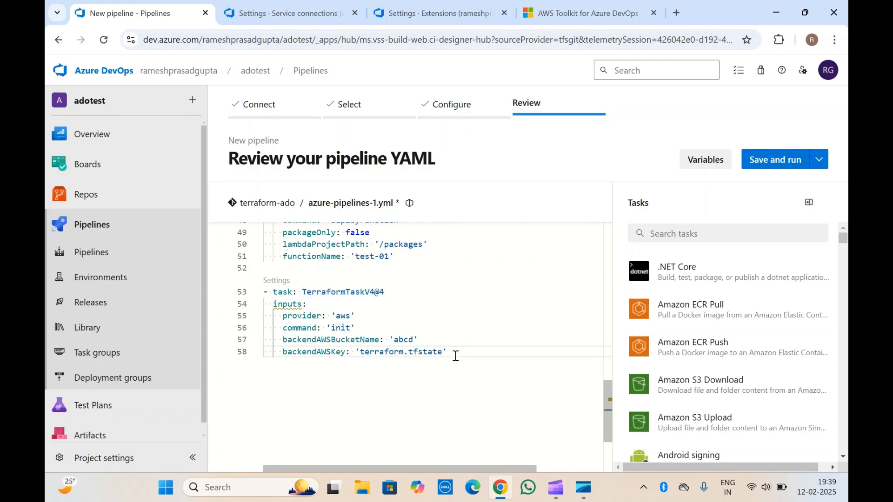
pyautogui.moveTo(456, 355); pyautogui.dragTo(258, 283)
pyautogui.click(338, 264)
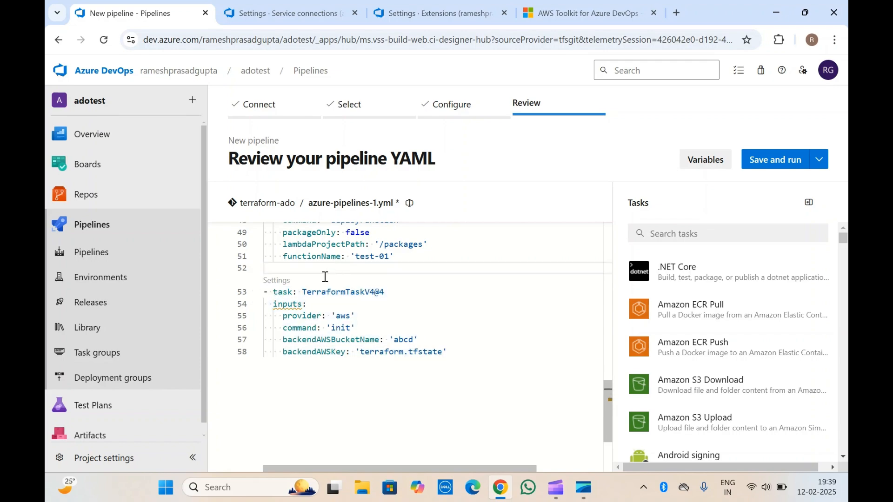
pyautogui.moveTo(446, 350); pyautogui.dragTo(256, 301)
pyautogui.click(356, 292)
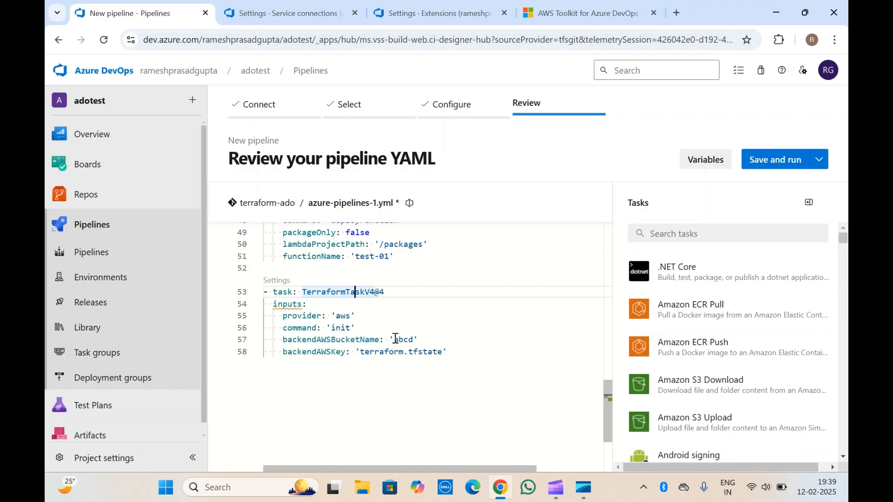
pyautogui.moveTo(459, 354); pyautogui.dragTo(264, 292)
pyautogui.click(361, 301)
# Step: Review the whole pipeline YAML, from the trigger and ECR tasks through the S3, AWS CLI, Lambda and Terraform tasks
pyautogui.scroll(10, 362, 302)
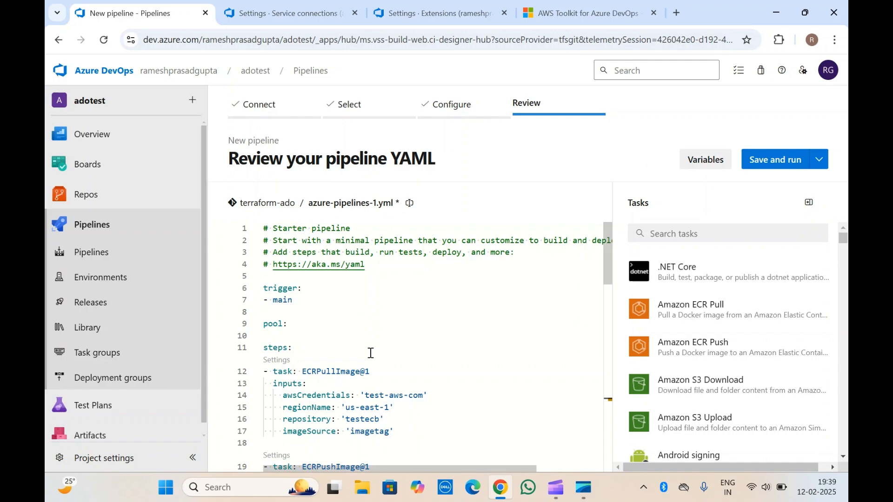
pyautogui.scroll(-3, 368, 350)
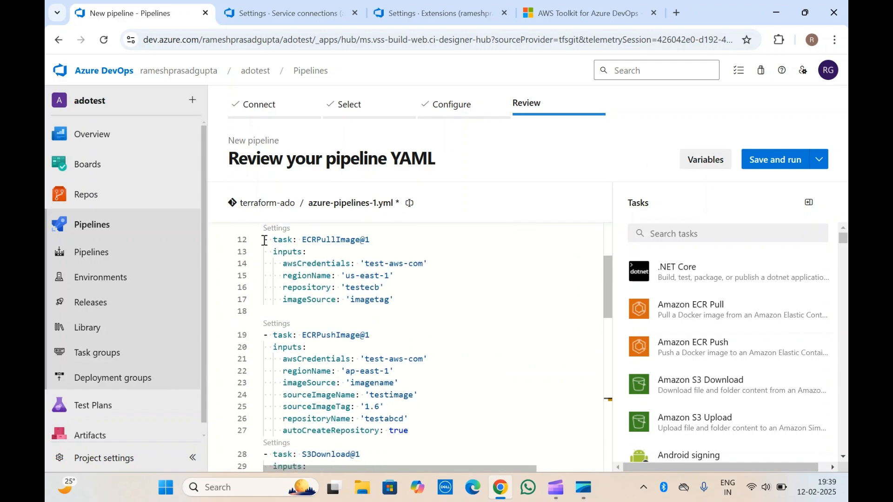
pyautogui.moveTo(265, 240); pyautogui.dragTo(445, 428)
pyautogui.click(440, 376)
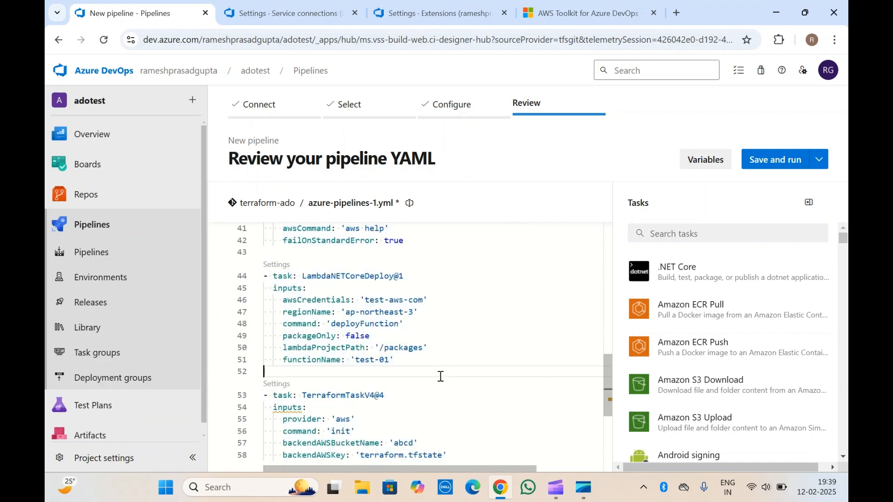
pyautogui.scroll(-5, 440, 376)
pyautogui.scroll(10, 440, 376)
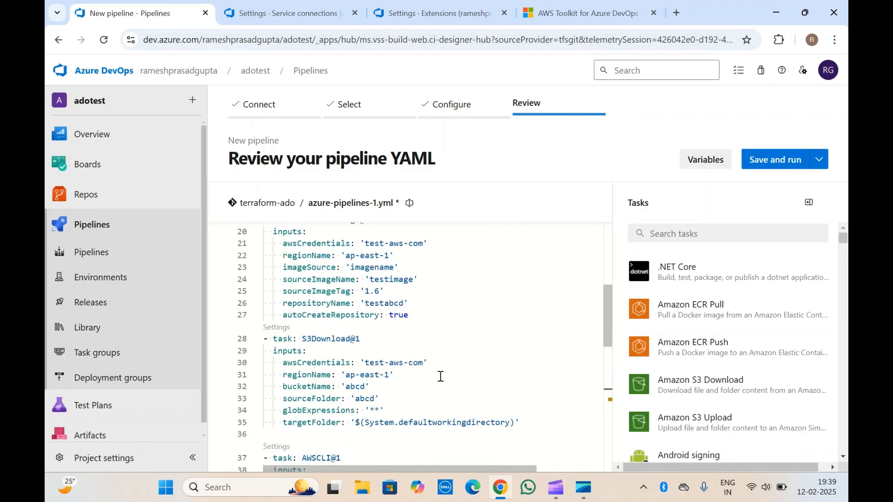
pyautogui.scroll(5, 441, 377)
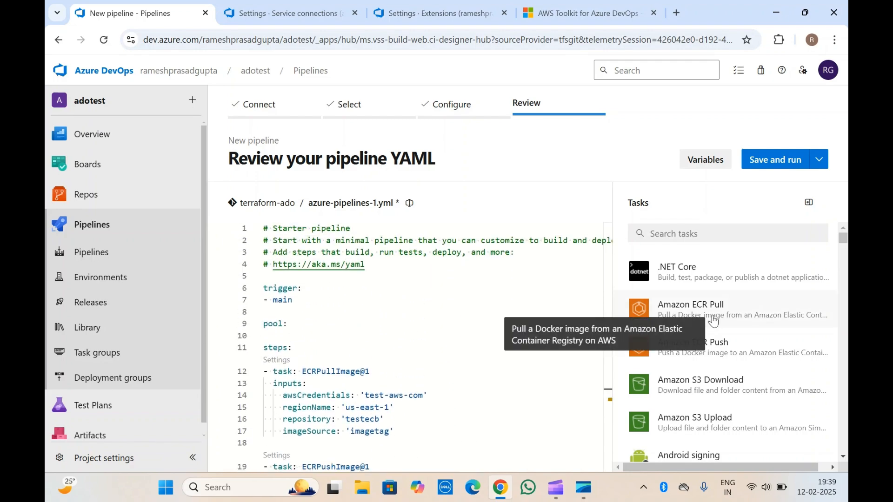
# Step: Look over the available tasks and the pipeline YAML blocks from ECRPullImage@1 through TerraformTaskV4@4
pyautogui.scroll(-15, 713, 321)
pyautogui.scroll(-15, 713, 321)
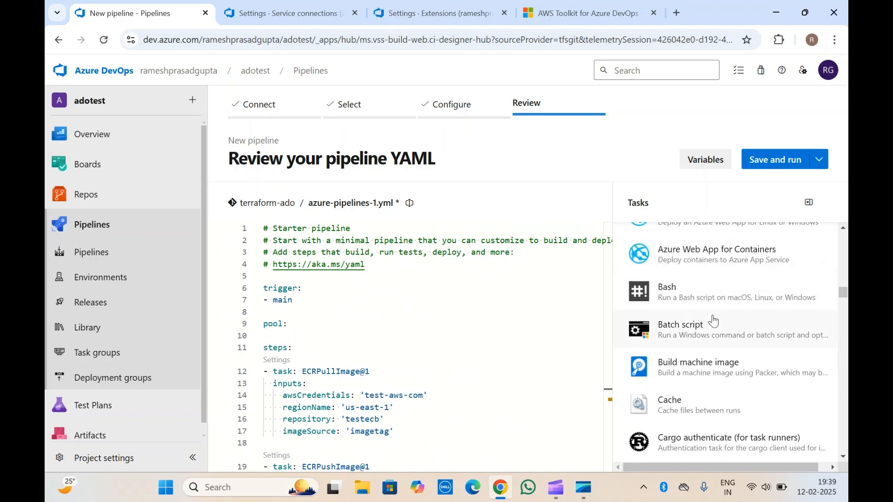
pyautogui.scroll(20, 713, 321)
pyautogui.scroll(10, 712, 321)
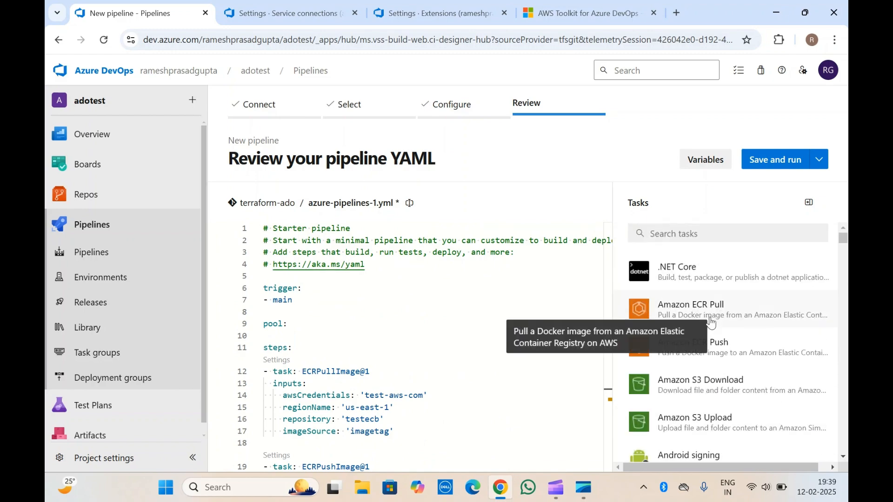
pyautogui.click(400, 336)
pyautogui.scroll(-1, 400, 336)
pyautogui.scroll(-3, 399, 335)
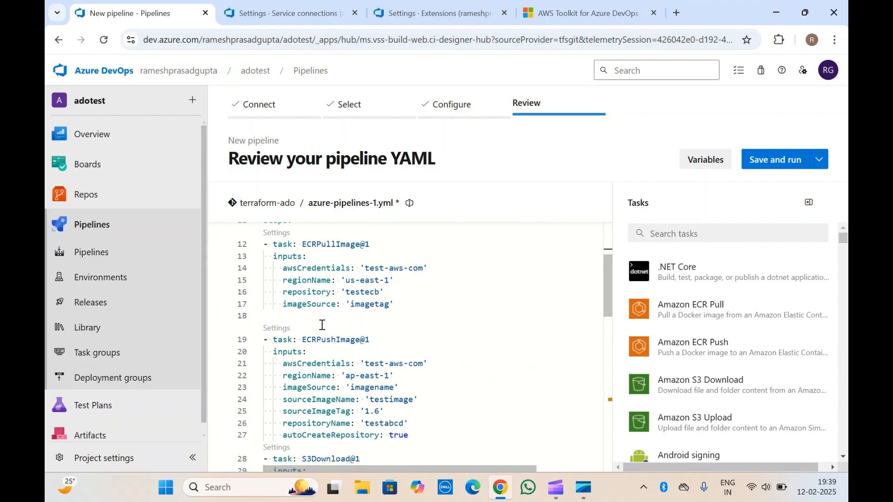
pyautogui.moveTo(268, 239); pyautogui.dragTo(449, 486)
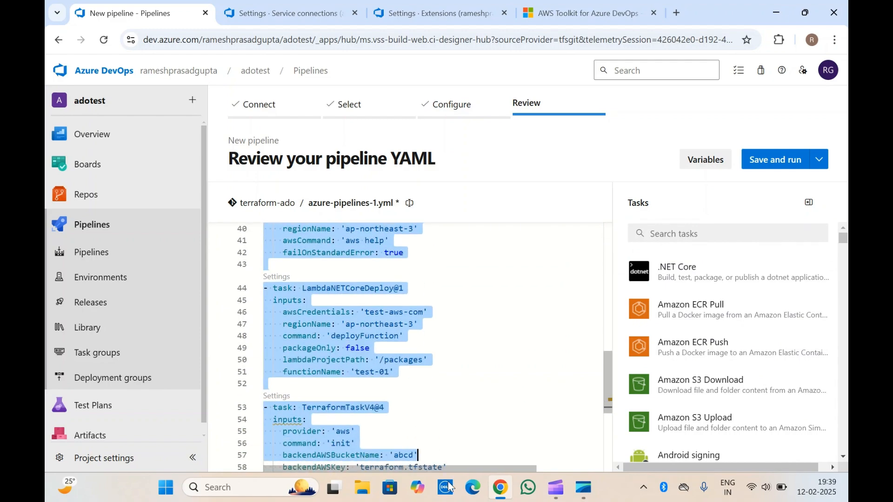
pyautogui.click(386, 389)
pyautogui.scroll(-5, 451, 287)
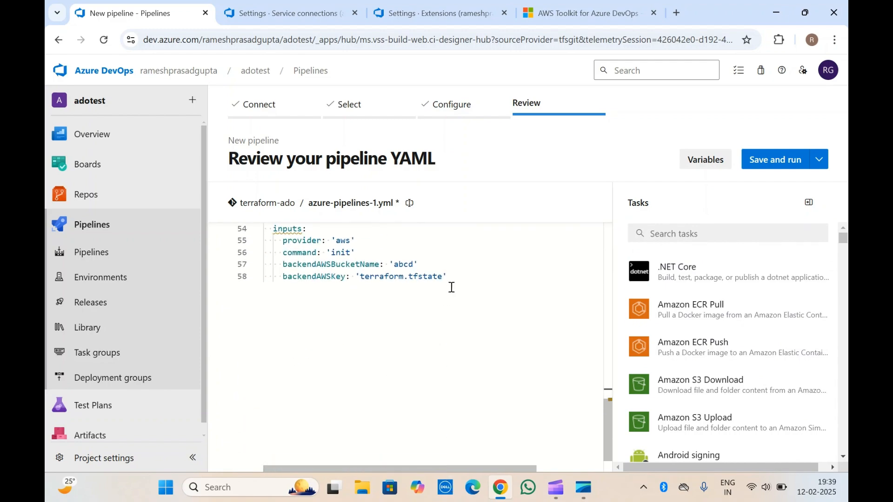
# Step: Add two empty lines after the backendAWSKey line at the end of the pipeline YAML
pyautogui.click(268, 329)
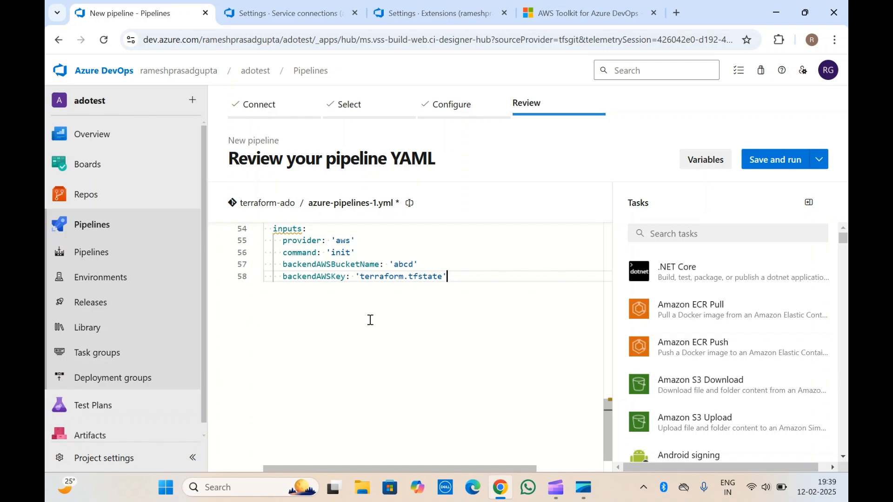
pyautogui.press('Return')
pyautogui.press('Return')
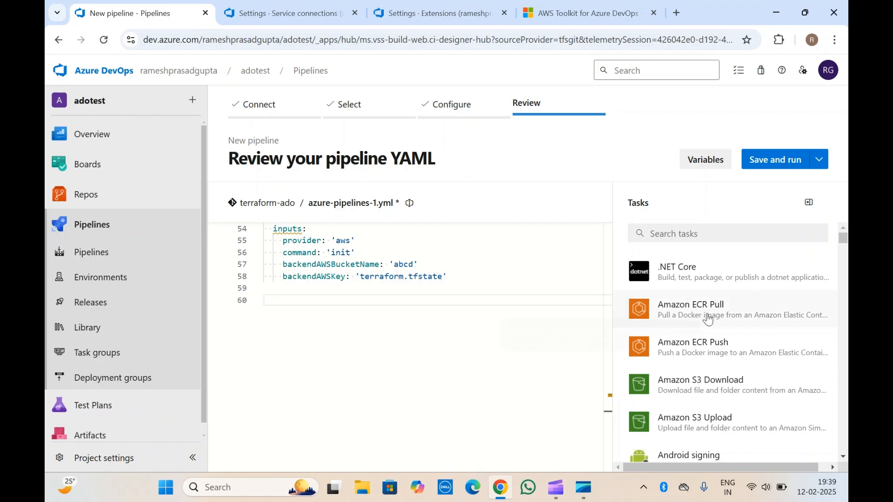
# Step: Browse the task list through the AWS CLI, CloudFormation, Lambda and Secrets Manager tasks and on to the Azure, Docker and GitHub ones
pyautogui.scroll(-7, 698, 321)
pyautogui.scroll(-3, 707, 321)
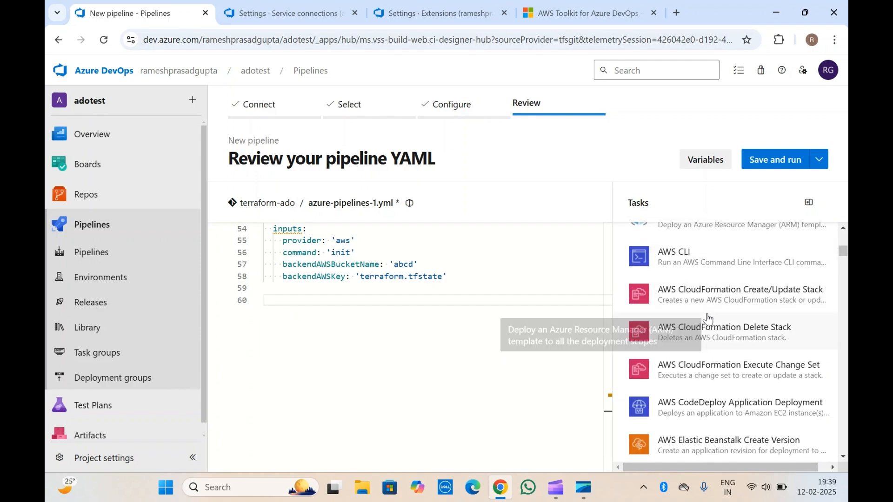
pyautogui.scroll(3, 706, 321)
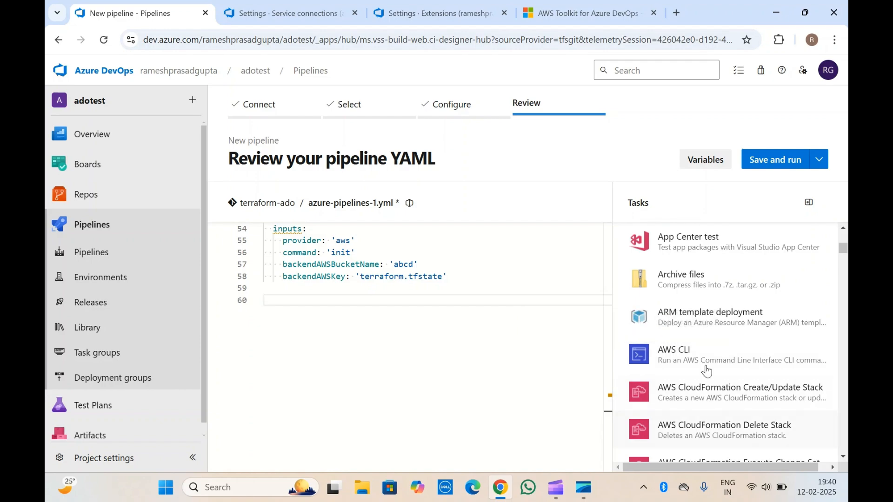
pyautogui.scroll(-10, 737, 372)
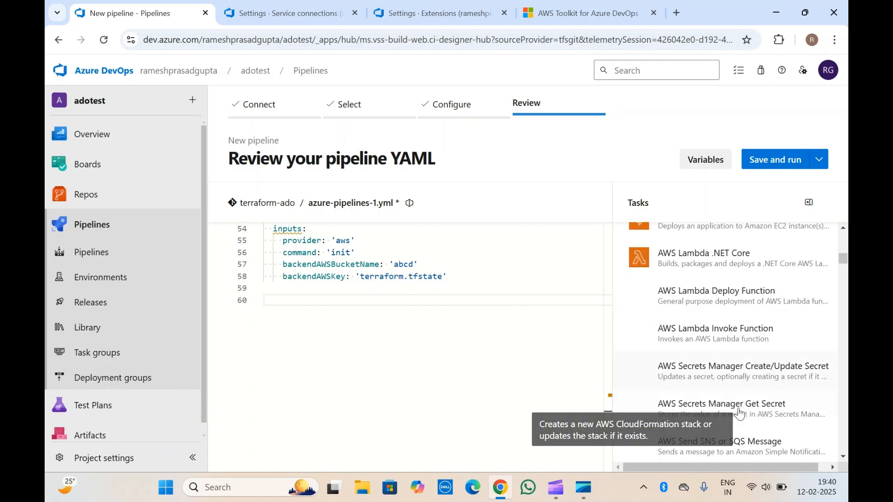
pyautogui.scroll(-10, 740, 414)
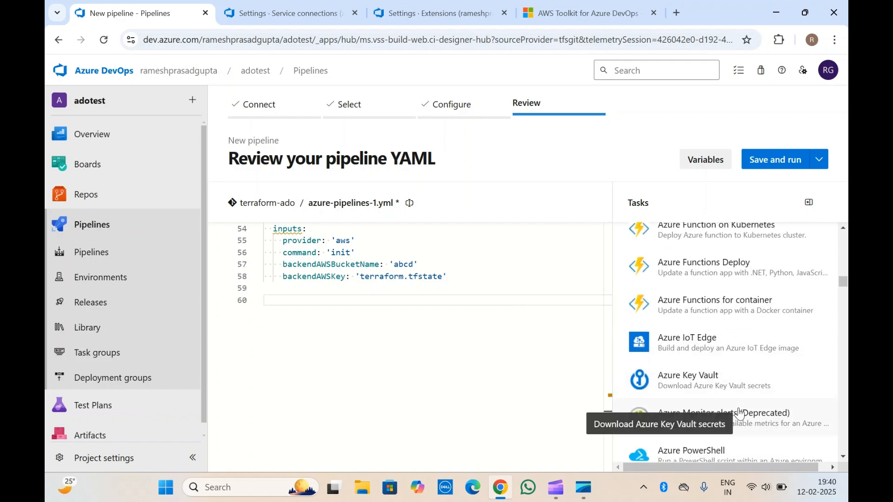
pyautogui.scroll(5, 718, 251)
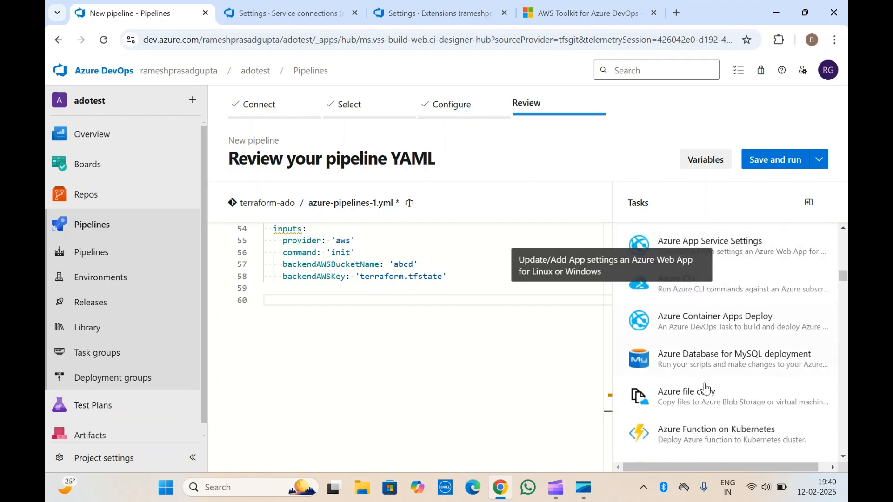
pyautogui.scroll(-3, 709, 419)
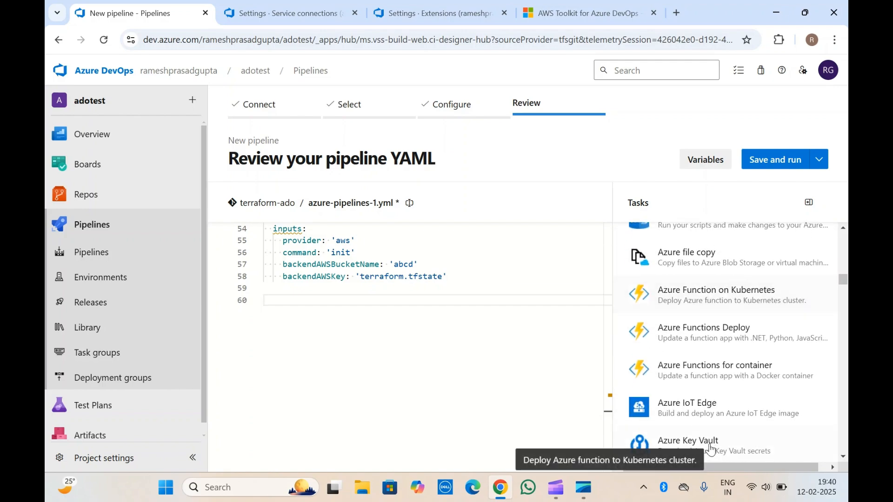
pyautogui.scroll(-2, 691, 331)
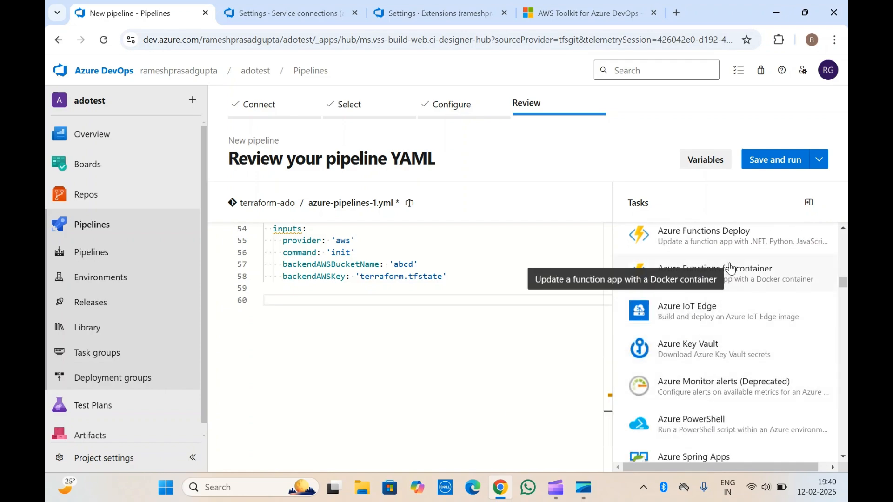
pyautogui.scroll(-12, 716, 351)
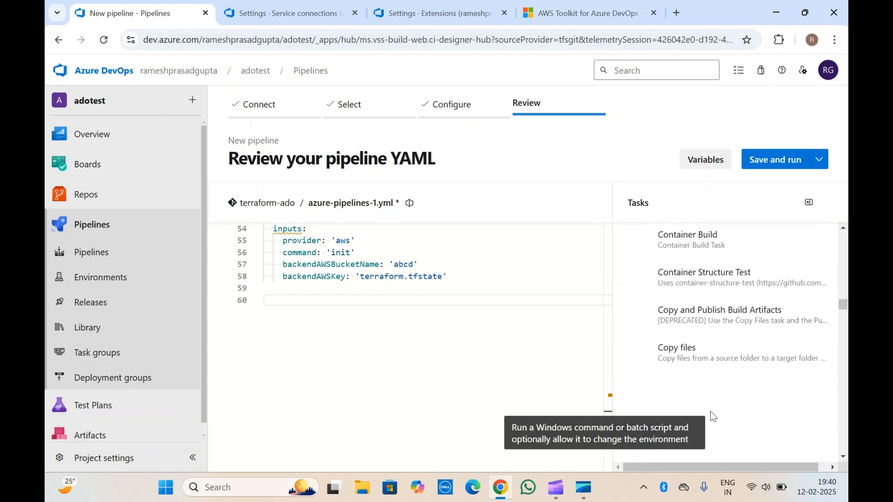
pyautogui.scroll(-6, 710, 411)
pyautogui.scroll(-10, 693, 287)
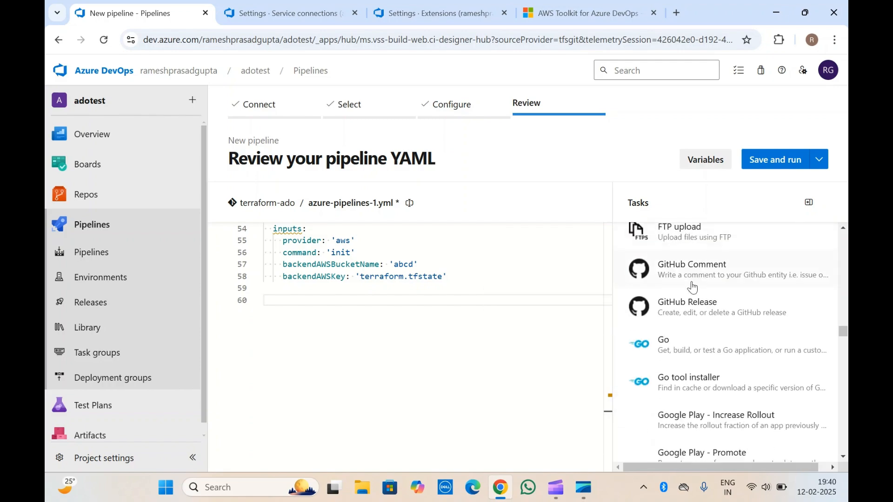
pyautogui.scroll(-3, 692, 287)
pyautogui.scroll(15, 692, 287)
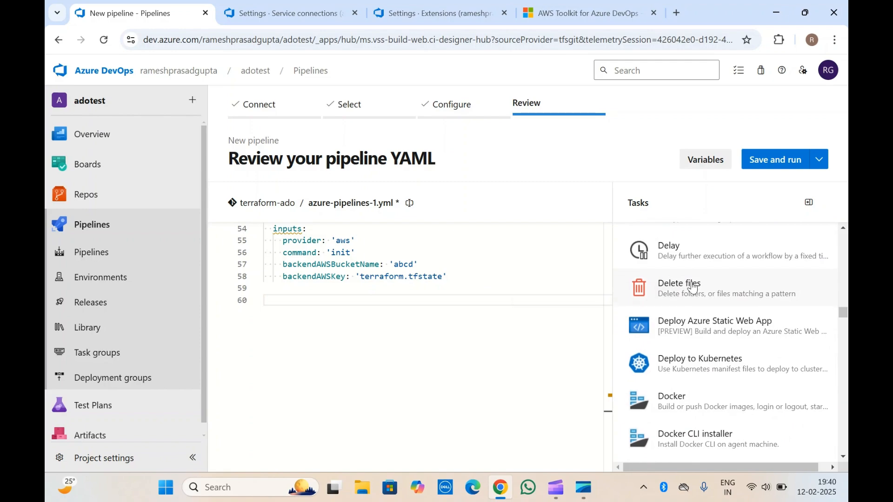
pyautogui.scroll(20, 692, 287)
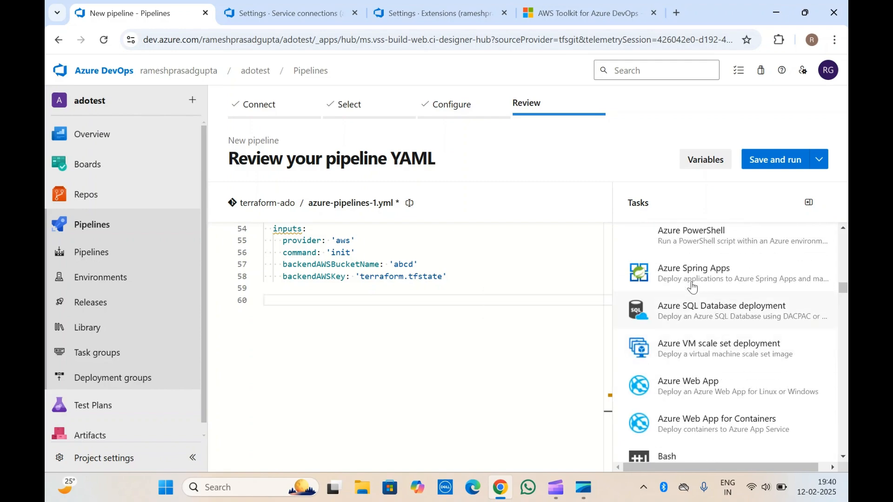
pyautogui.scroll(20, 693, 287)
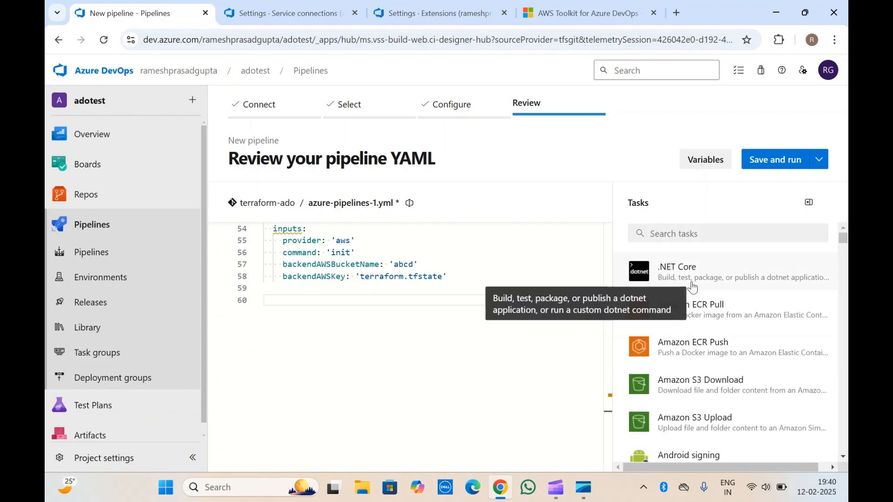
# Step: Check the AWS Toolkit for Azure DevOps Marketplace page and return to the new pipeline's YAML
pyautogui.tripleClick(324, 153)
pyautogui.click(416, 153)
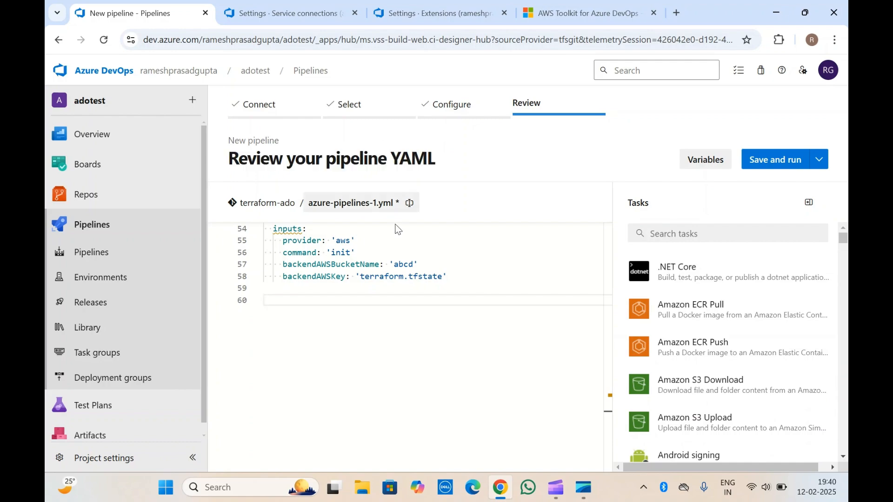
pyautogui.click(359, 277)
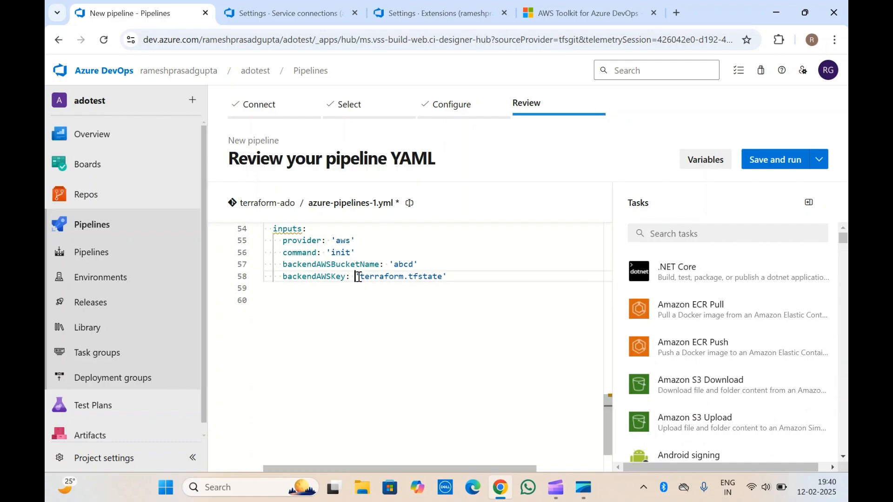
pyautogui.scroll(15, 303, 296)
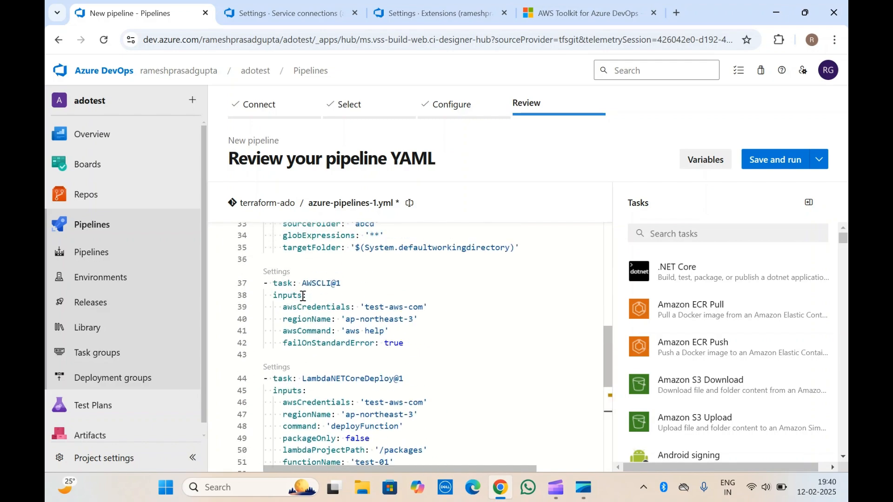
pyautogui.click(554, 5)
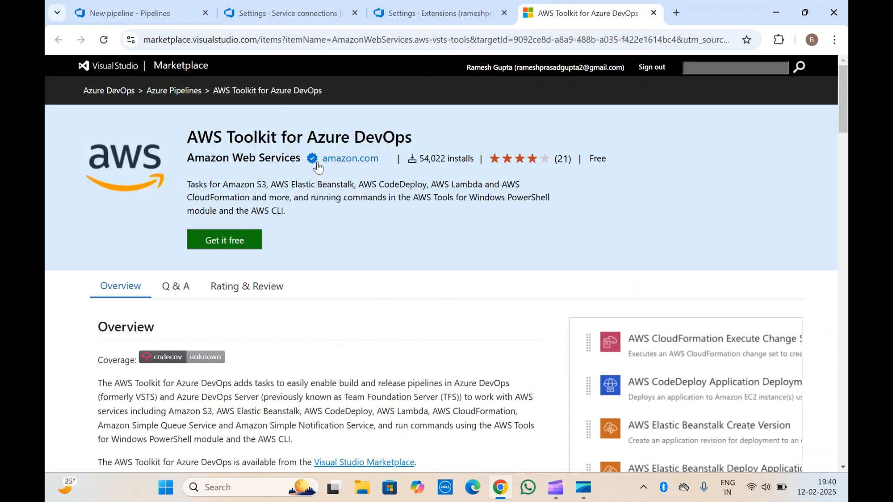
pyautogui.click(148, 6)
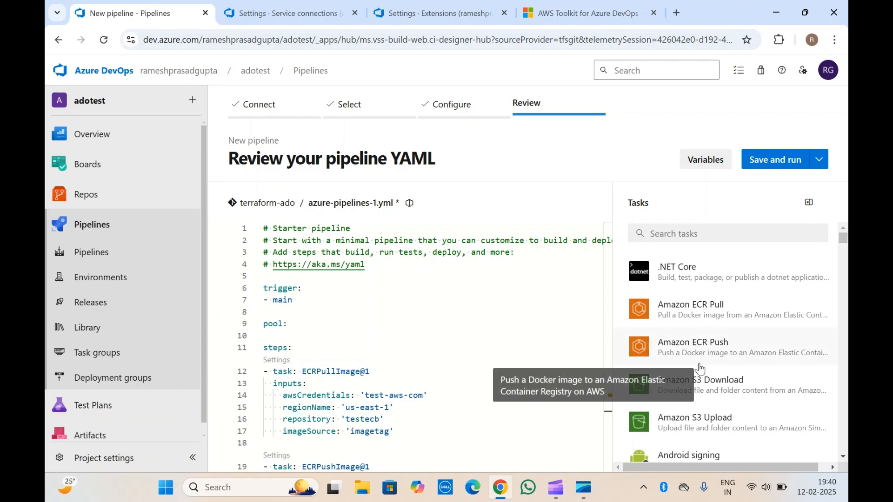
# Step: Review the YAML task blocks again, covering the ECR, S3, AWS CLI, Lambda and Terraform inputs
pyautogui.scroll(-1, 698, 395)
pyautogui.scroll(-4, 699, 395)
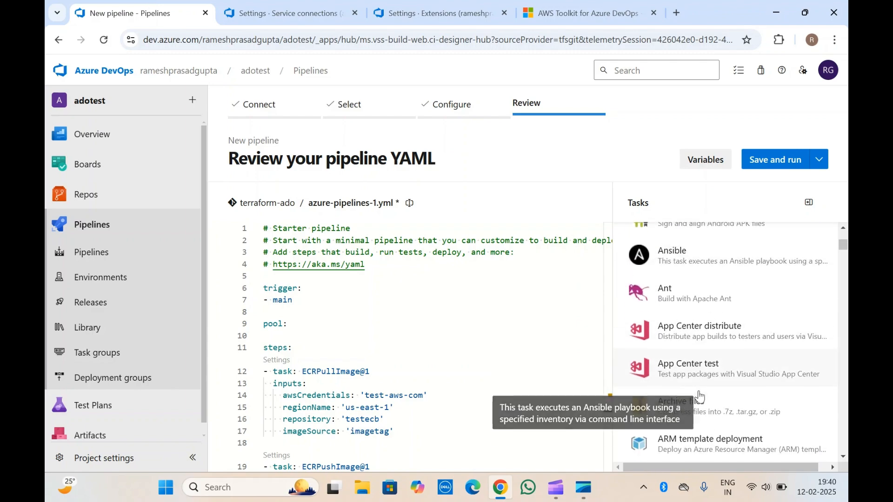
pyautogui.click(375, 344)
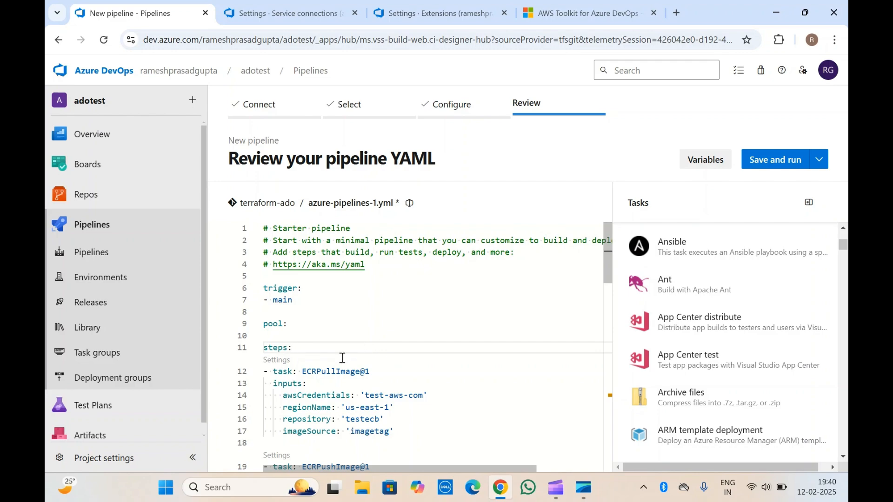
pyautogui.scroll(-2, 342, 358)
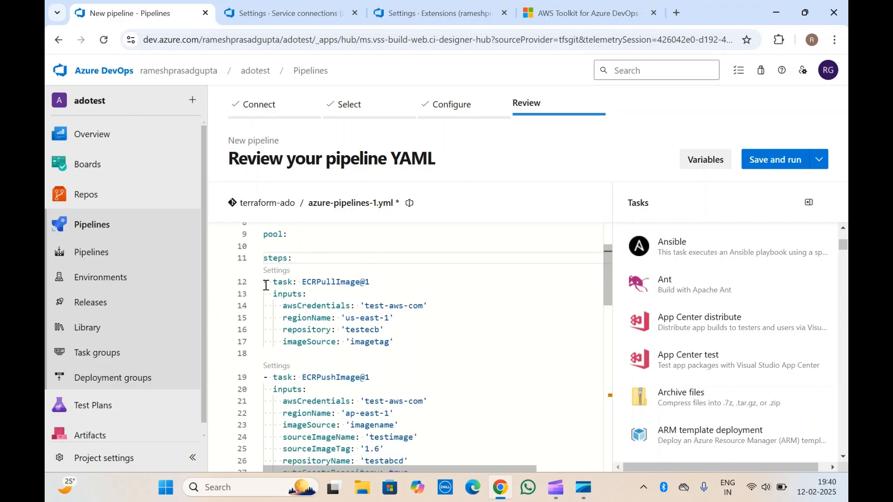
pyautogui.moveTo(265, 284); pyautogui.dragTo(400, 397)
pyautogui.click(338, 347)
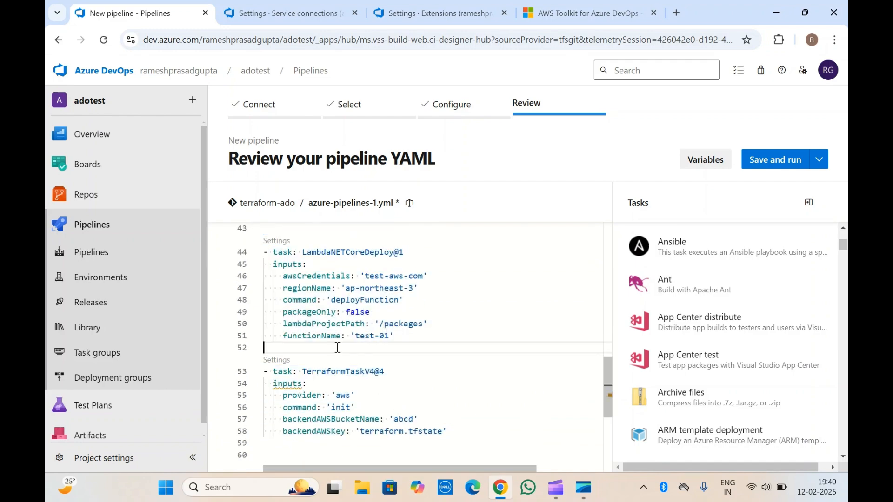
pyautogui.scroll(4, 338, 348)
pyautogui.click(336, 349)
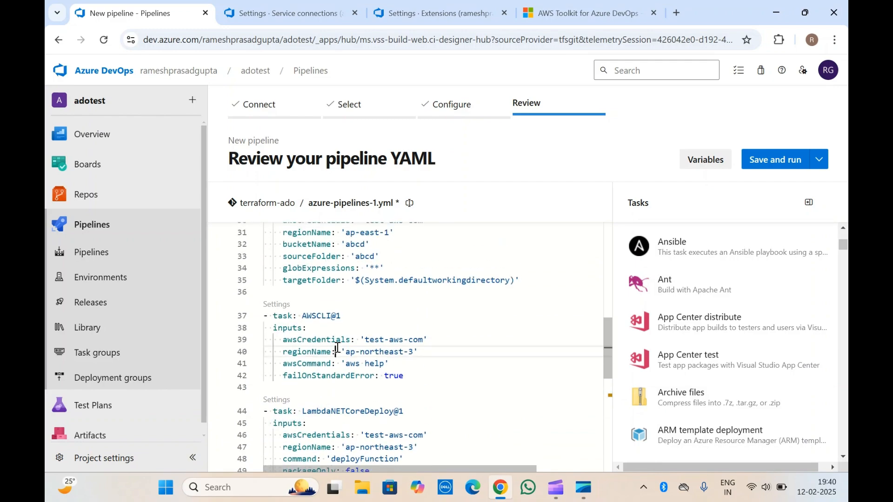
pyautogui.click(354, 289)
pyautogui.scroll(5, 661, 300)
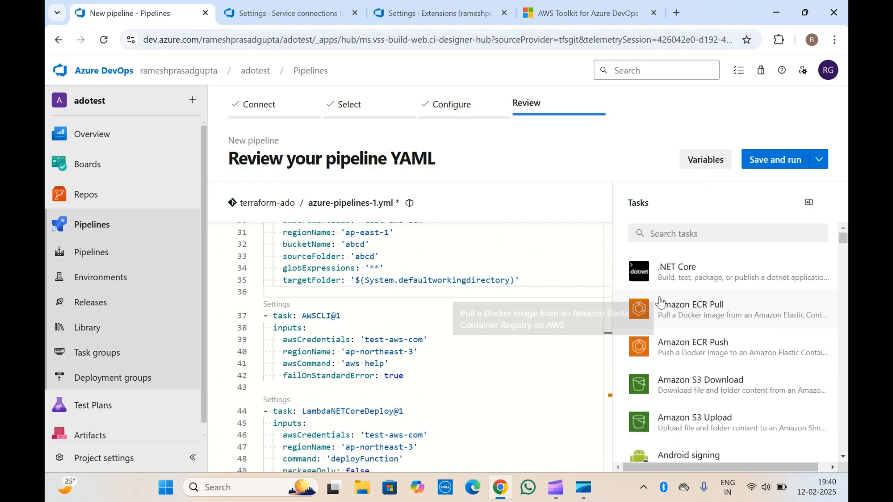
# Step: Search the pipeline tasks for aws and look through the CloudFormation, CodeDeploy, Elastic Beanstalk, Lambda and Secrets Manager tasks
pyautogui.click(682, 232)
pyautogui.write('a')
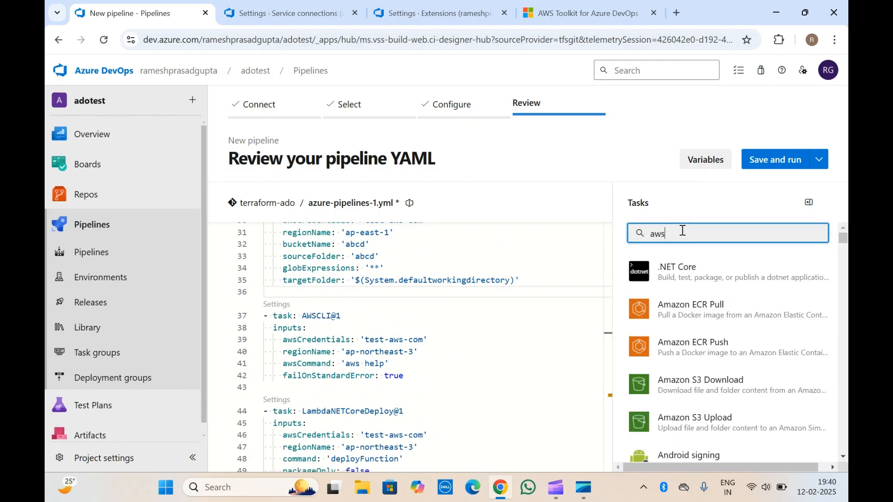
pyautogui.write('ws')
pyautogui.scroll(-5, 707, 388)
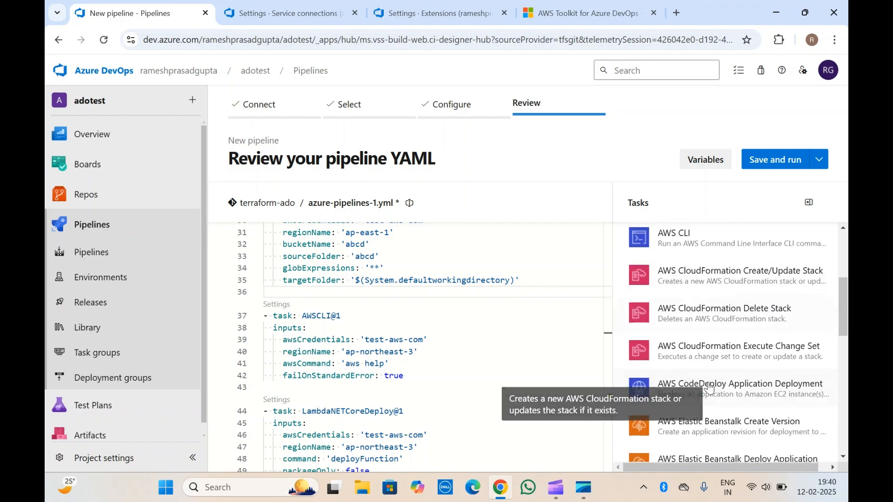
pyautogui.scroll(-4, 708, 387)
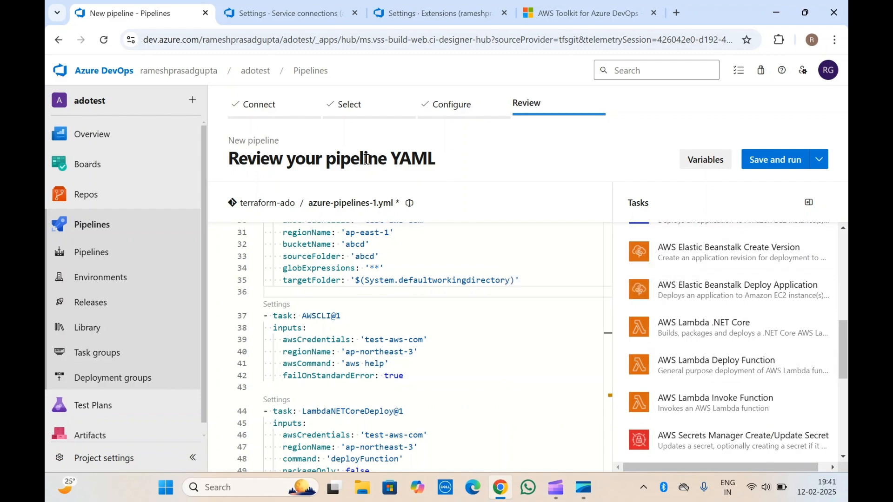
pyautogui.press('Down')
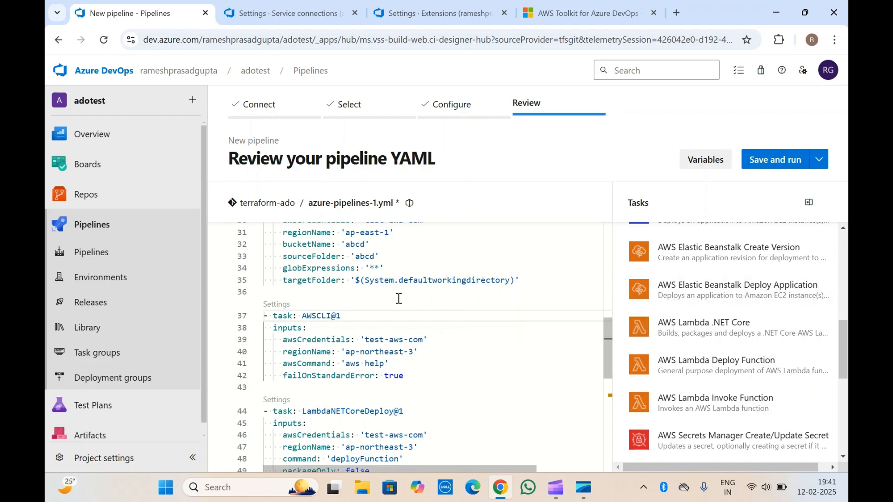
pyautogui.click(349, 293)
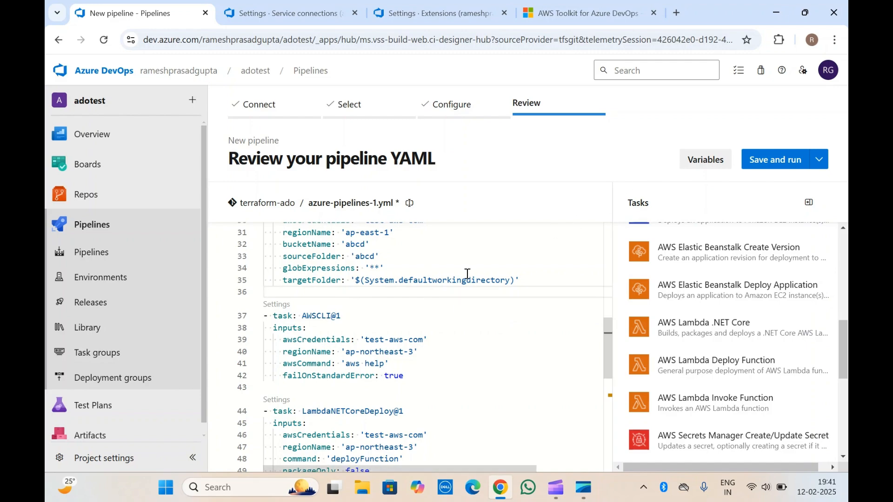
pyautogui.click(423, 283)
pyautogui.click(405, 356)
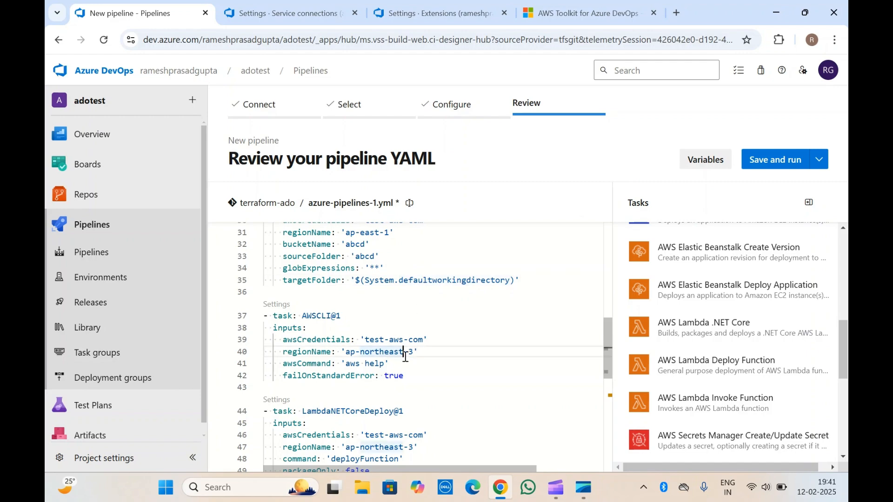
pyautogui.click(315, 401)
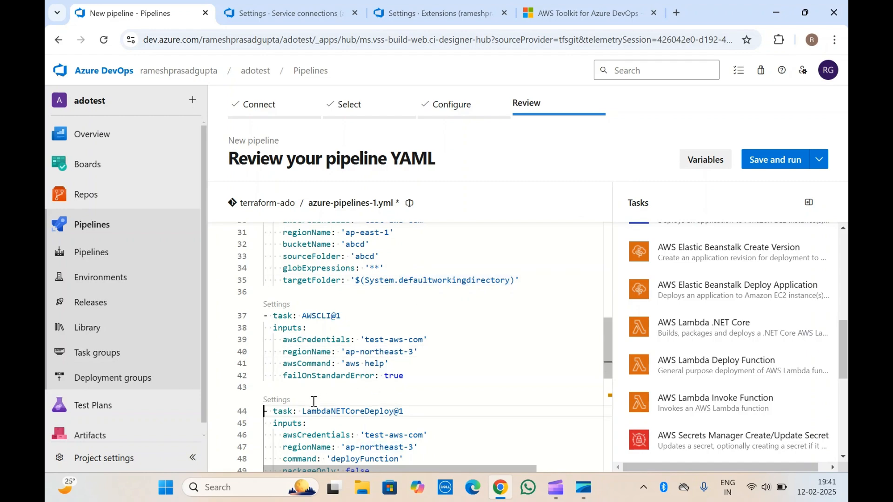